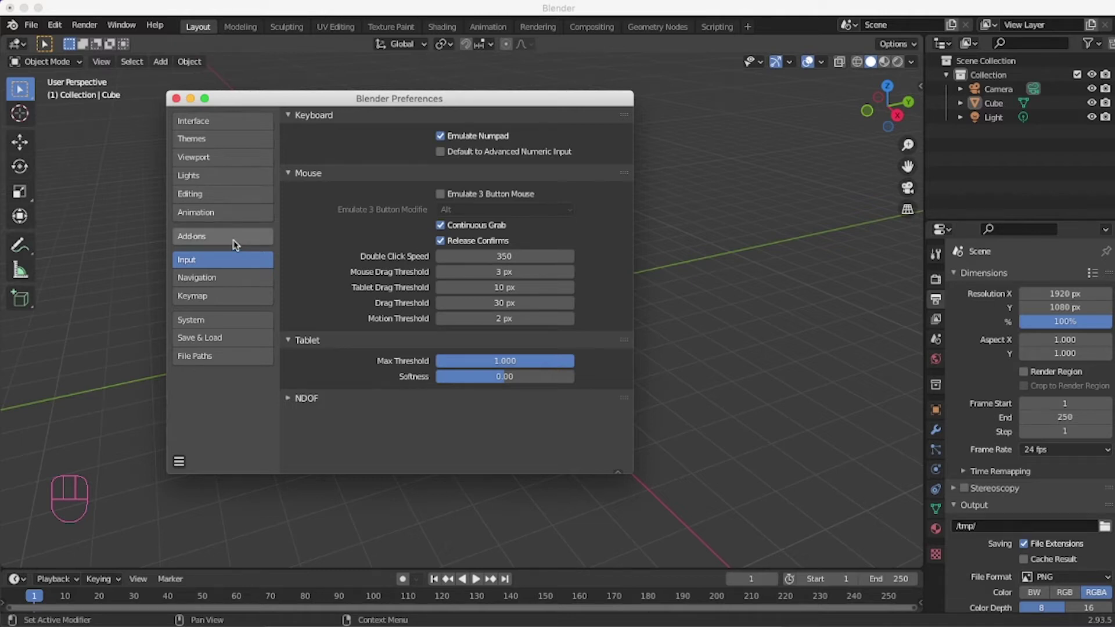
Search the add-ons for "import im" and inspect the details of the Import Images as Planes add-on.
click(234, 243)
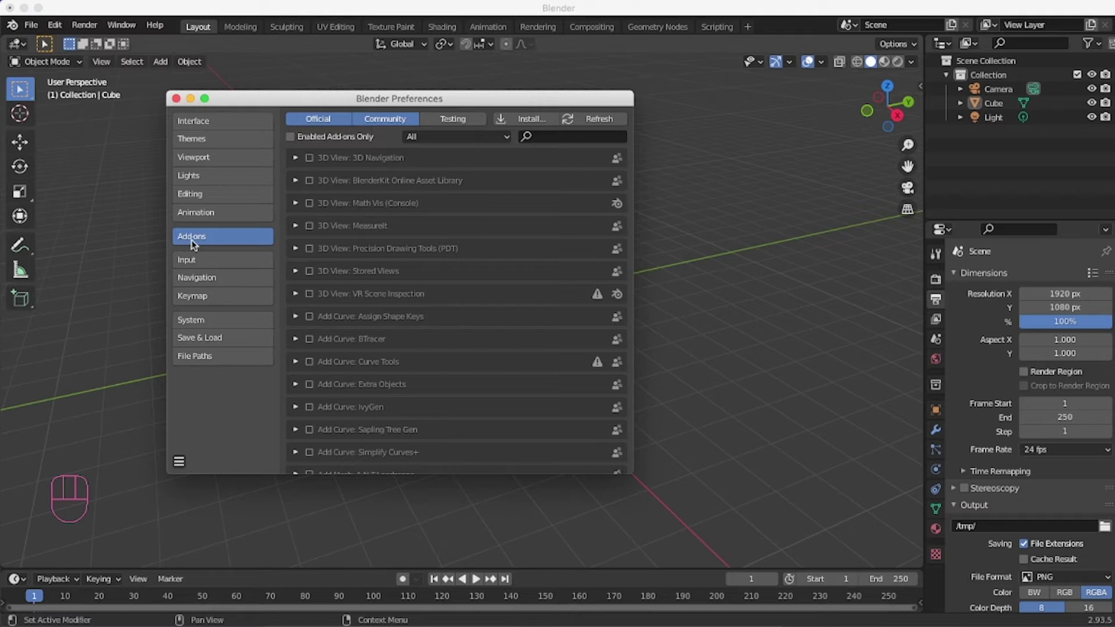
click(544, 137)
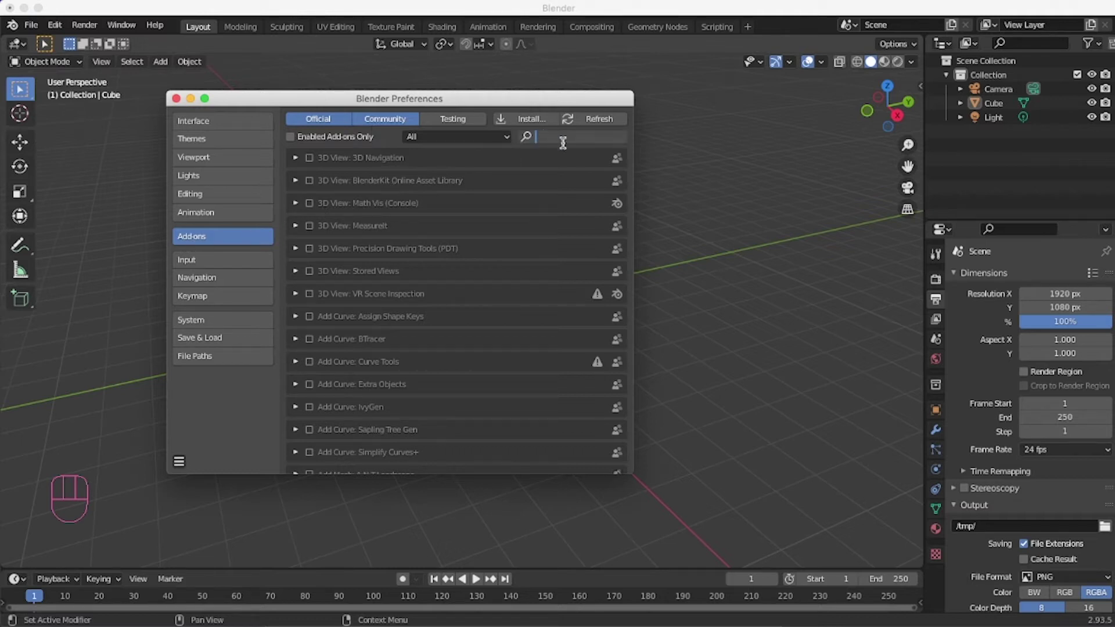
text(import)
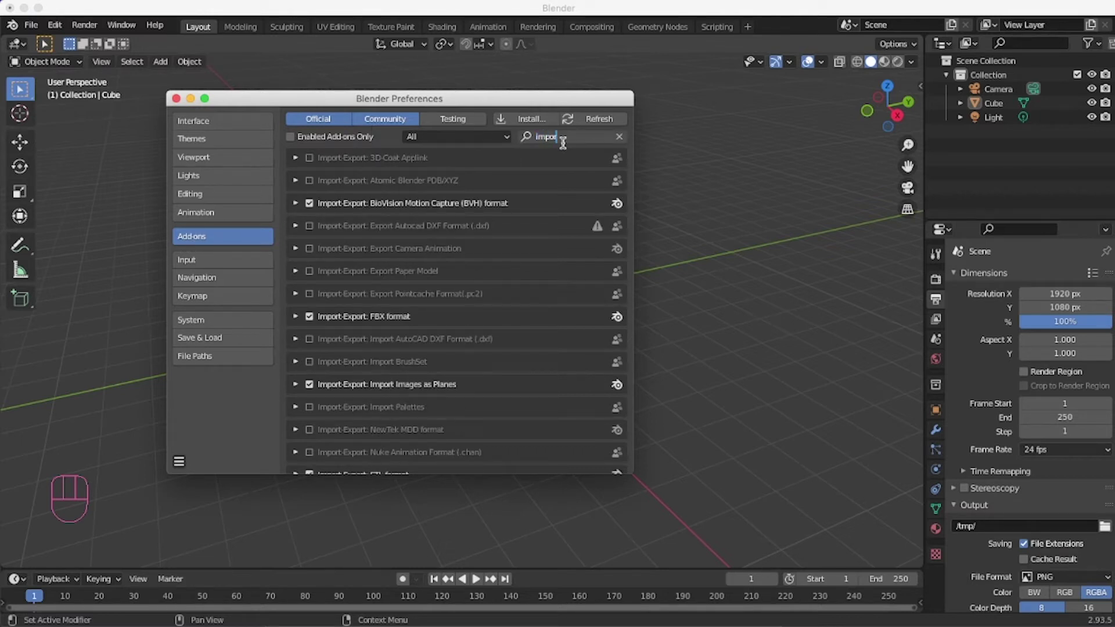
text( im)
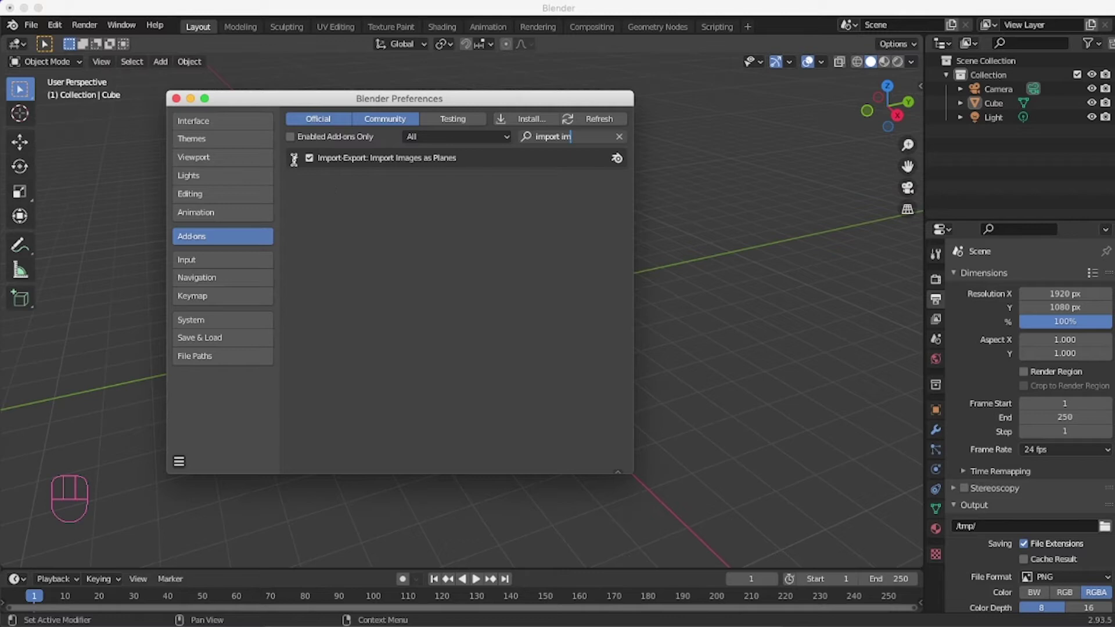
click(295, 159)
click(296, 159)
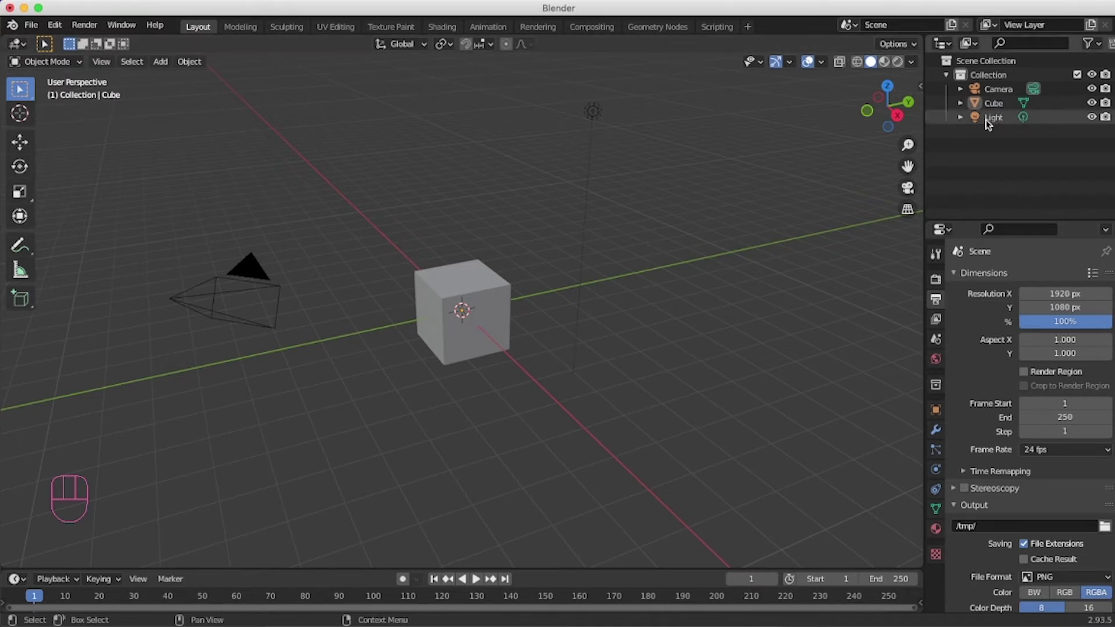
Select the light and examine the default scene from several angles and distances.
click(593, 112)
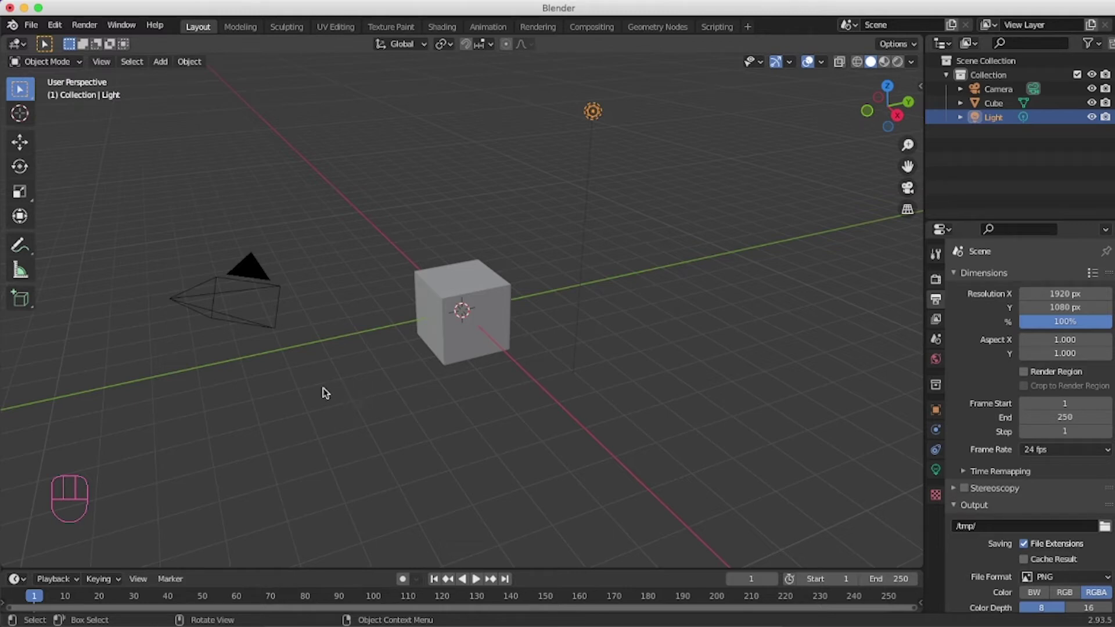
middle_drag(319, 403, 694, 425)
scroll(462, 356, up, 5)
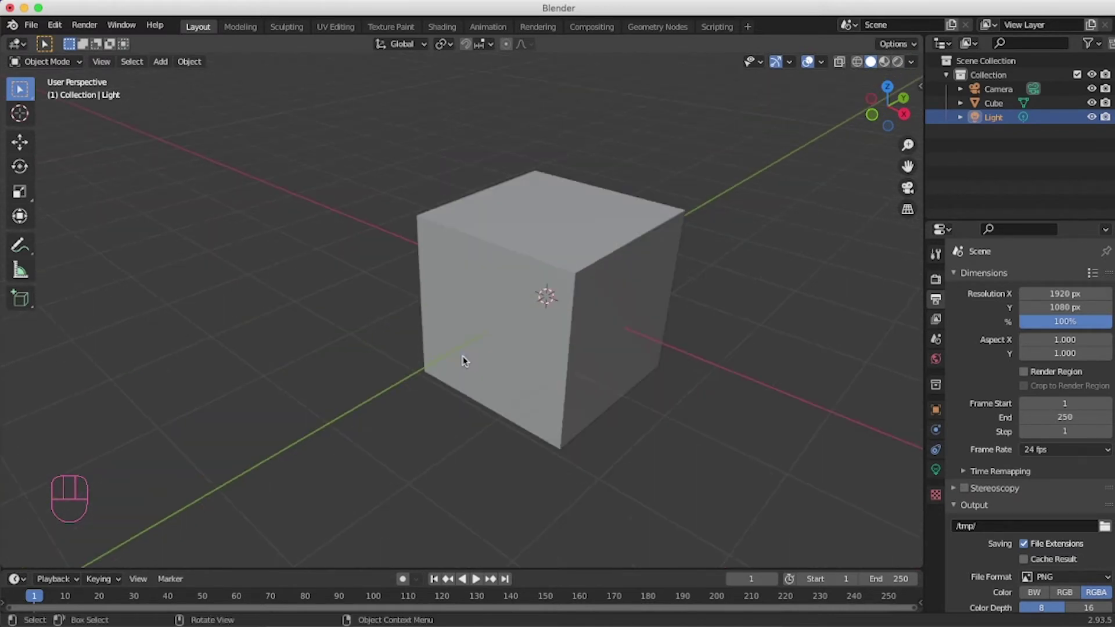
scroll(463, 360, down, 2)
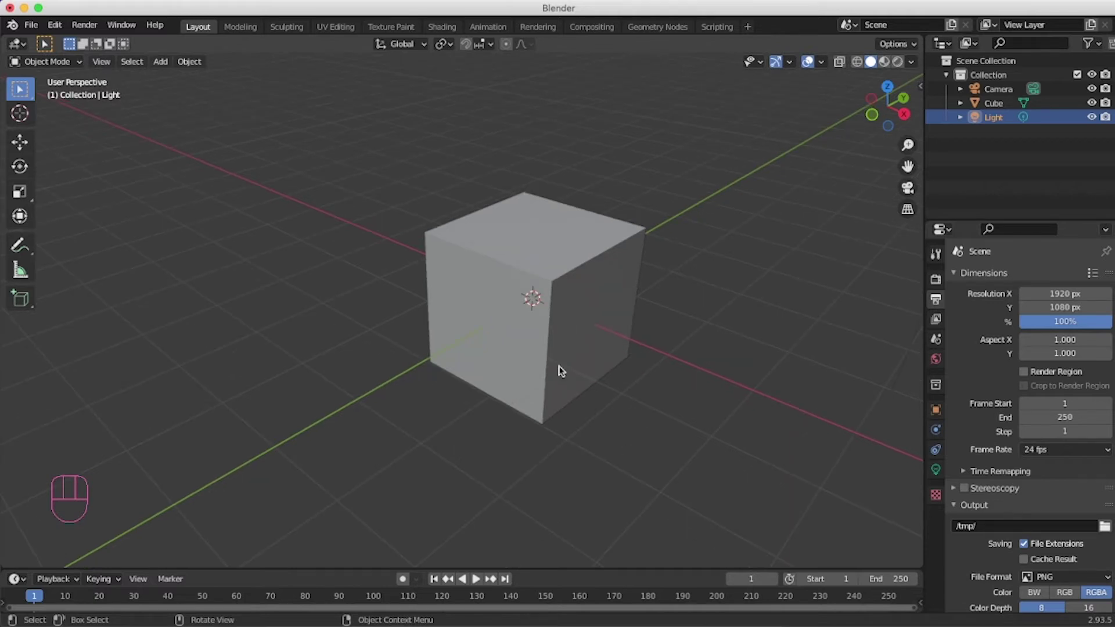
middle_drag(561, 371, 504, 385)
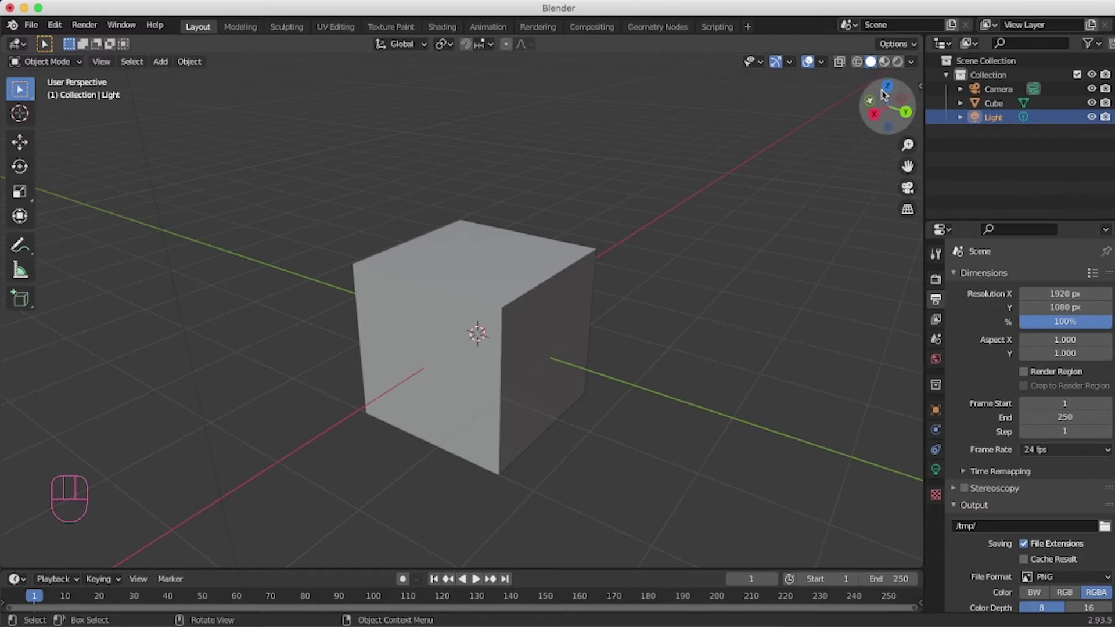
drag(887, 105, 862, 100)
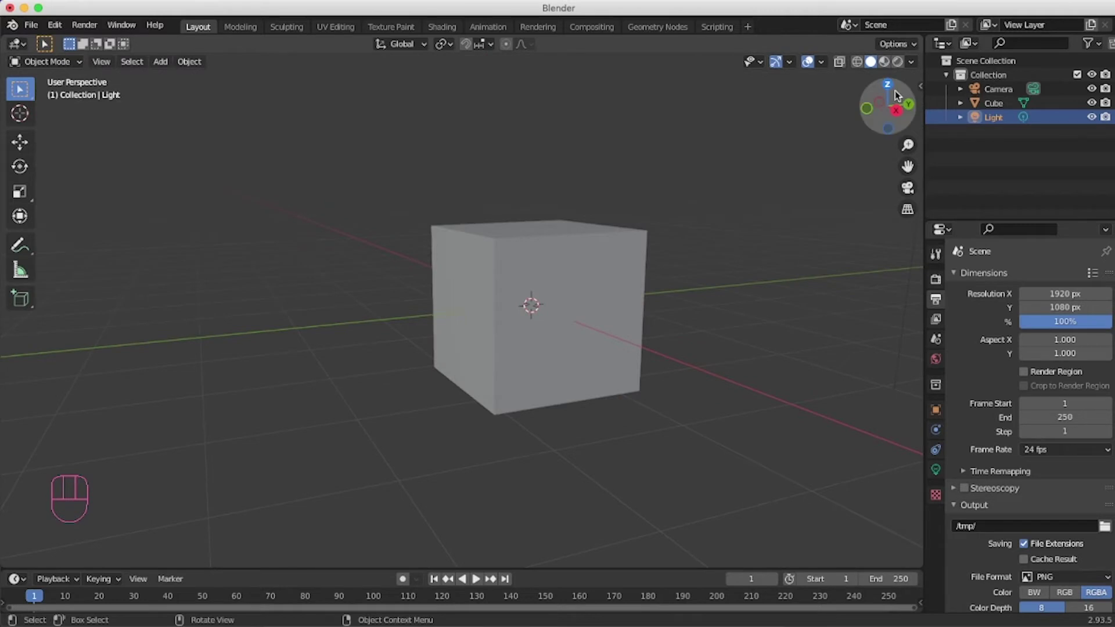
drag(897, 95, 854, 103)
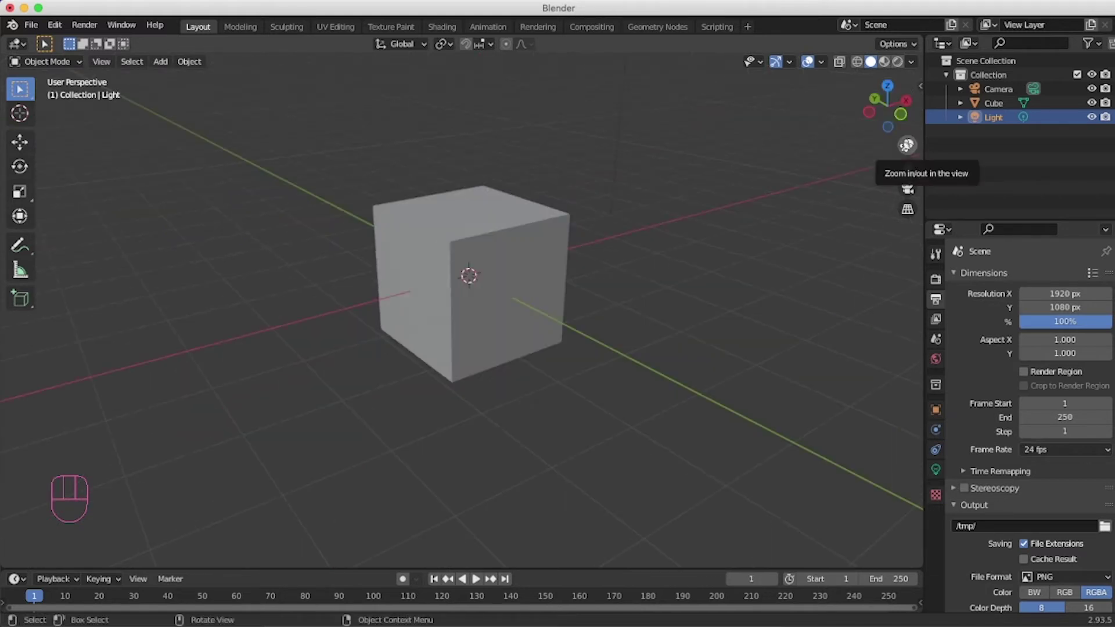
mouse_move(907, 145)
mouse_down()
mouse_move(907, 116)
mouse_move(907, 151)
mouse_up()
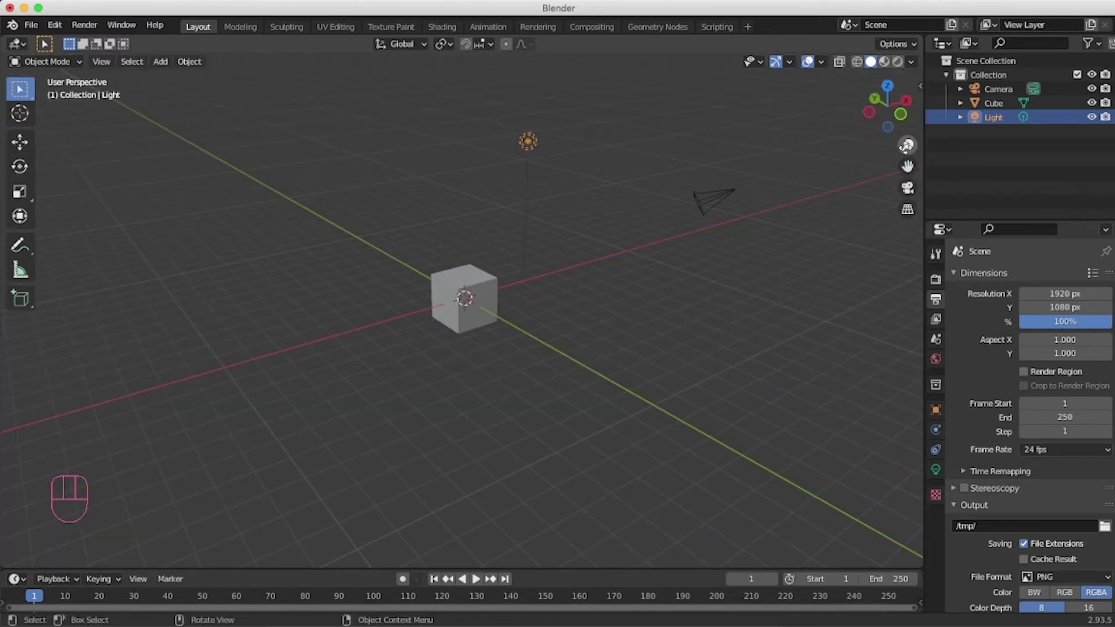
drag(906, 167, 957, 131)
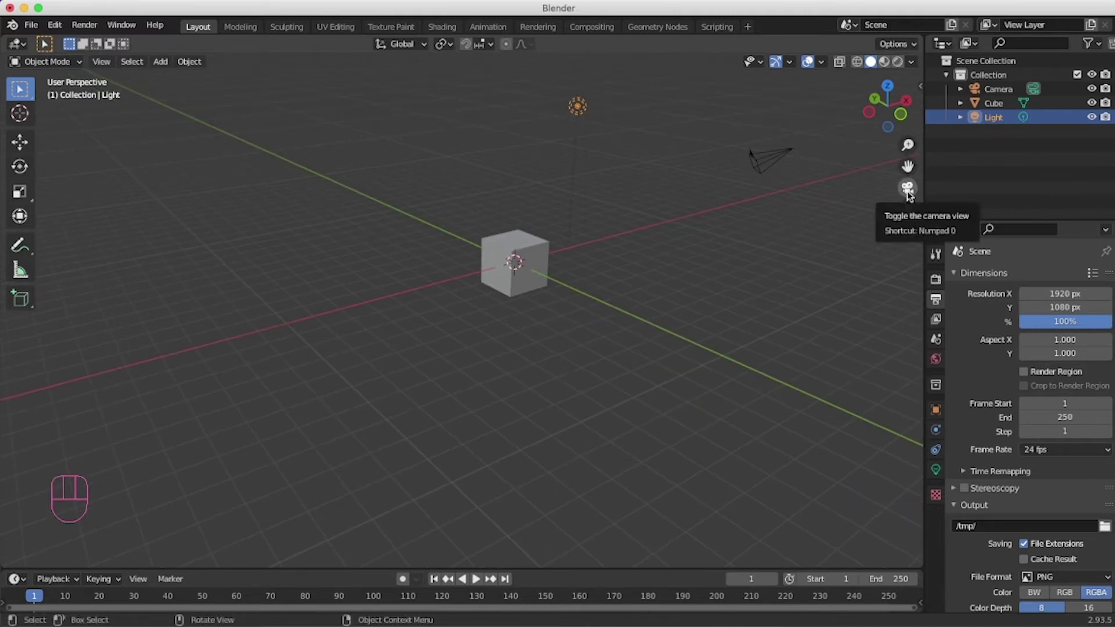
scroll(893, 205, down, 3)
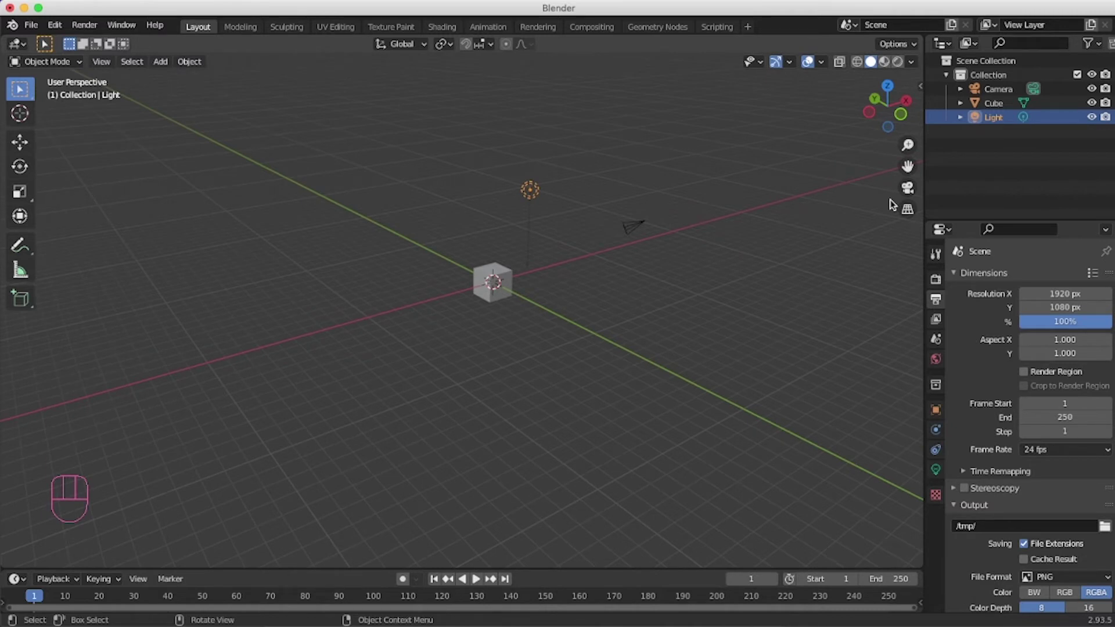
Look at the scene through the camera, return to the user perspective and examine the cube from other sides.
click(908, 187)
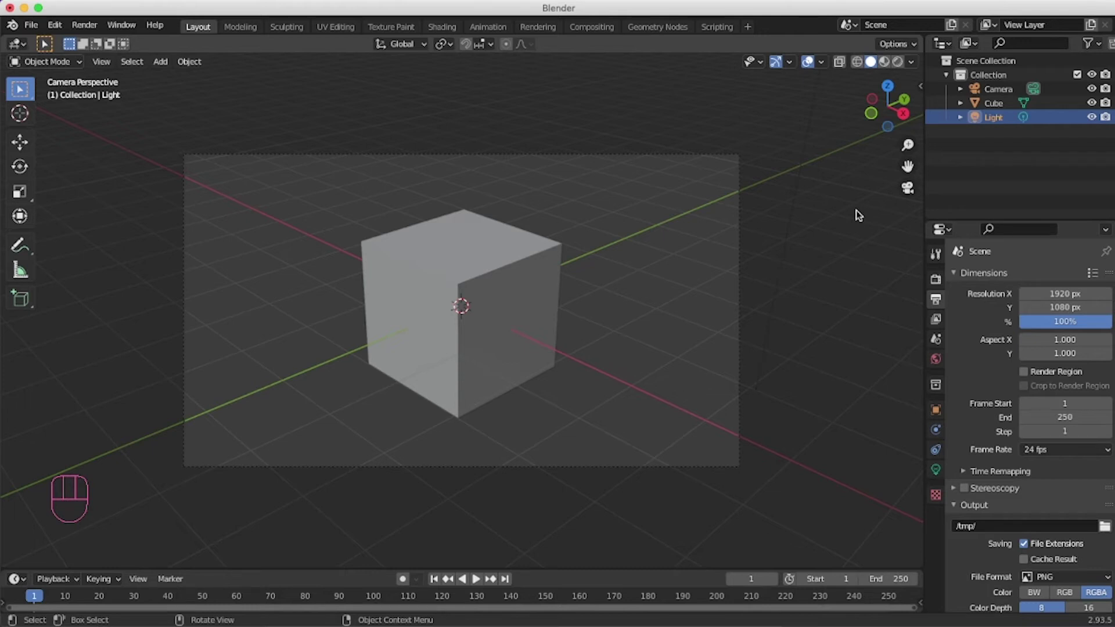
key(KP_0)
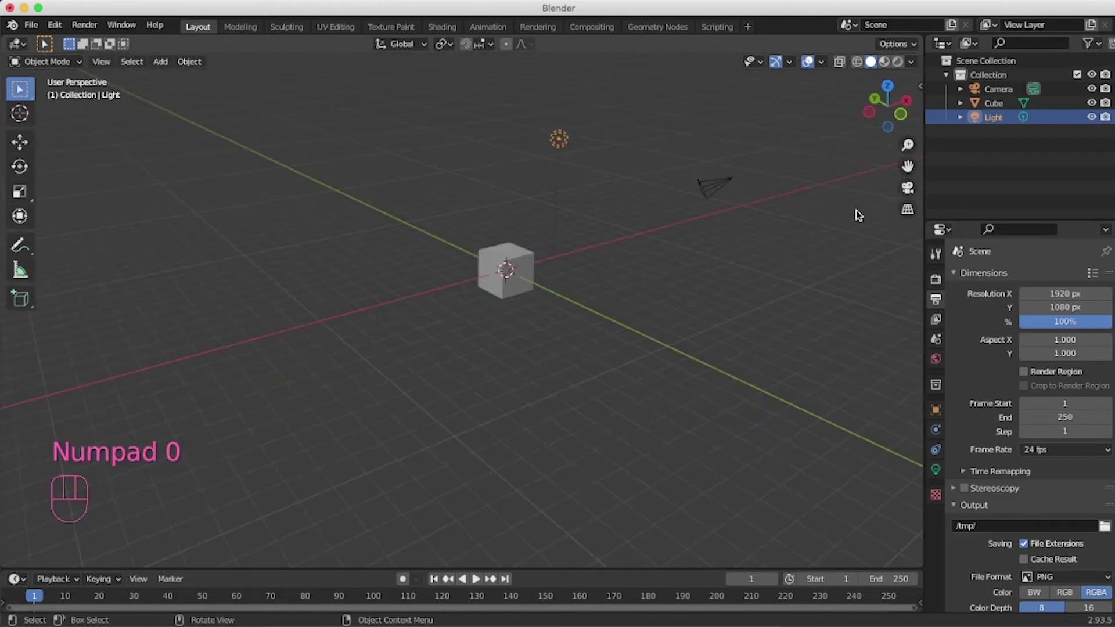
key(KP_0)
key(KP_0)
middle_drag(856, 215, 535, 318)
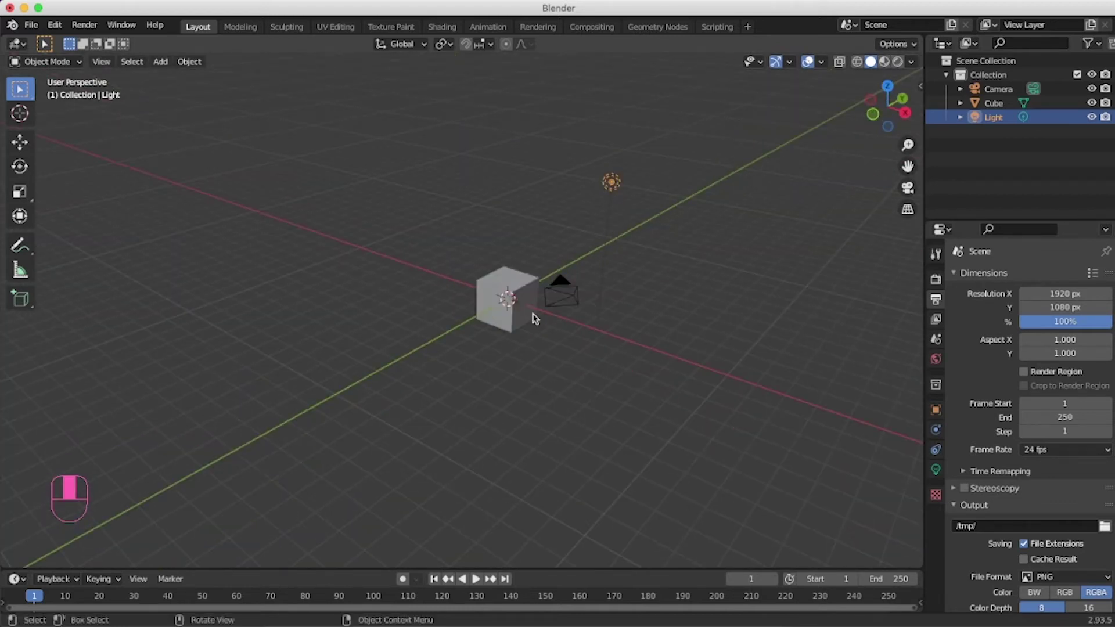
middle_drag(534, 318, 642, 353)
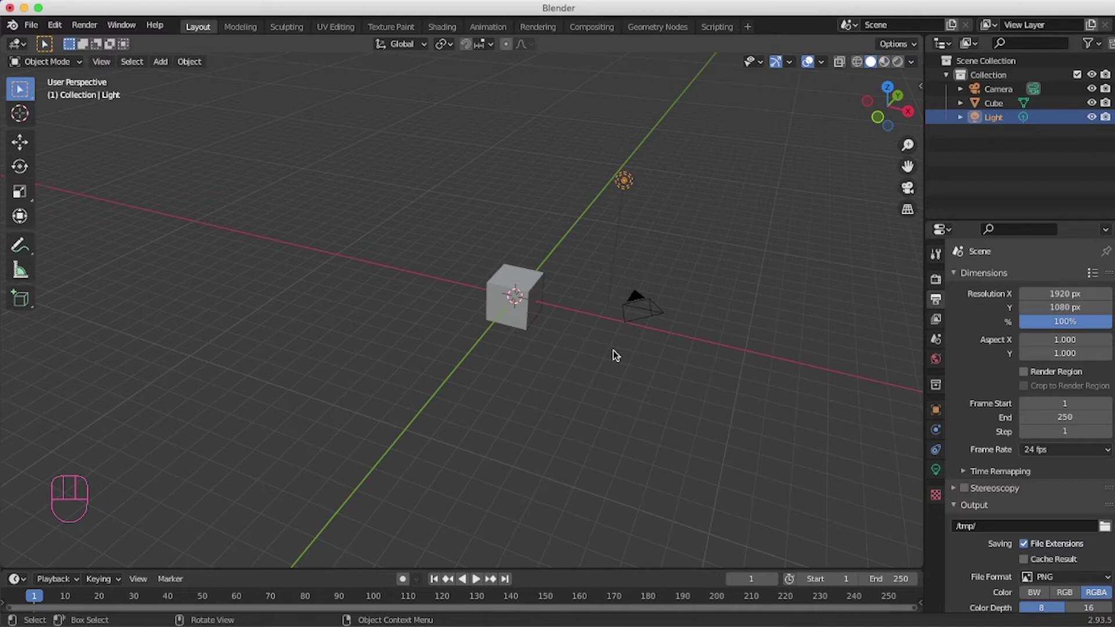
middle_drag(577, 349, 602, 343)
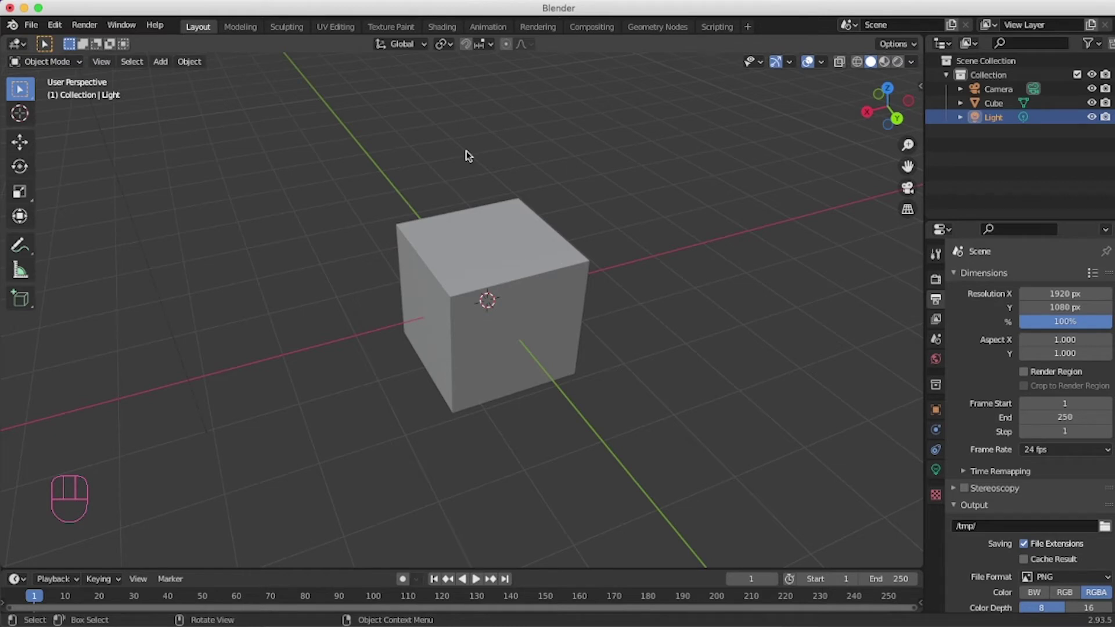
scroll(516, 291, down, 2)
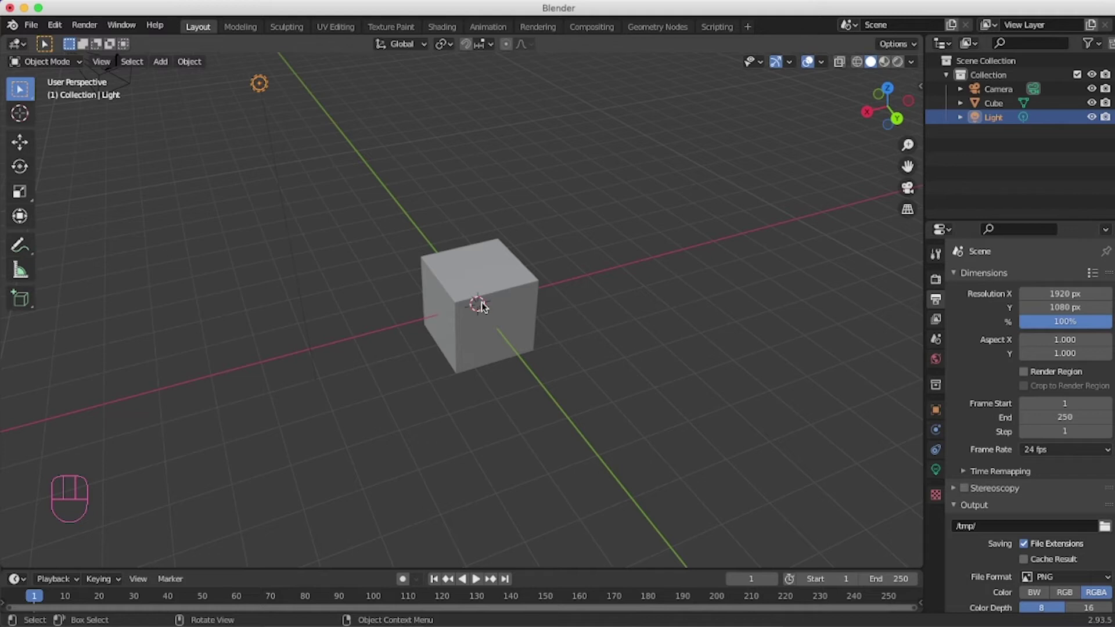
Select the cube and try out free move, scale and rotate transforms on it, cancelling each one.
click(484, 268)
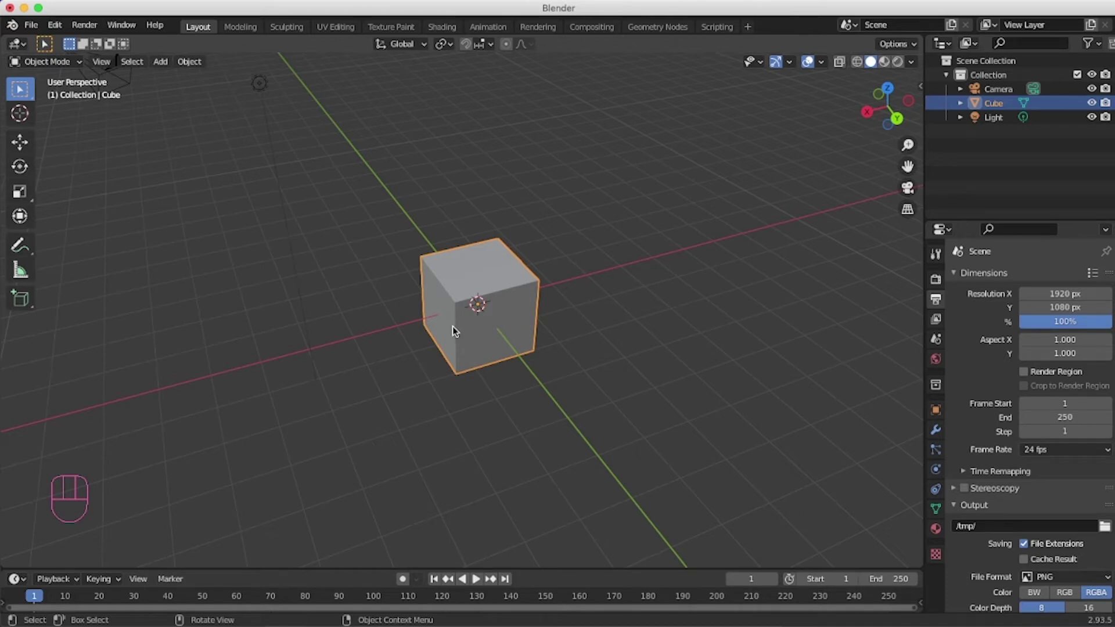
key(g)
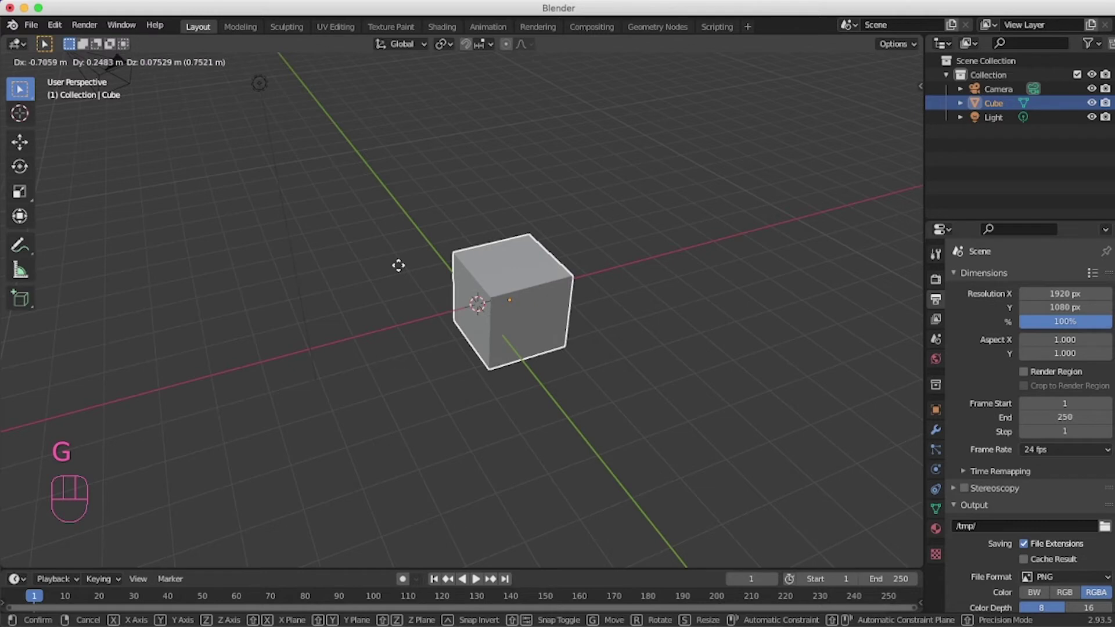
right_click(426, 316)
key(s)
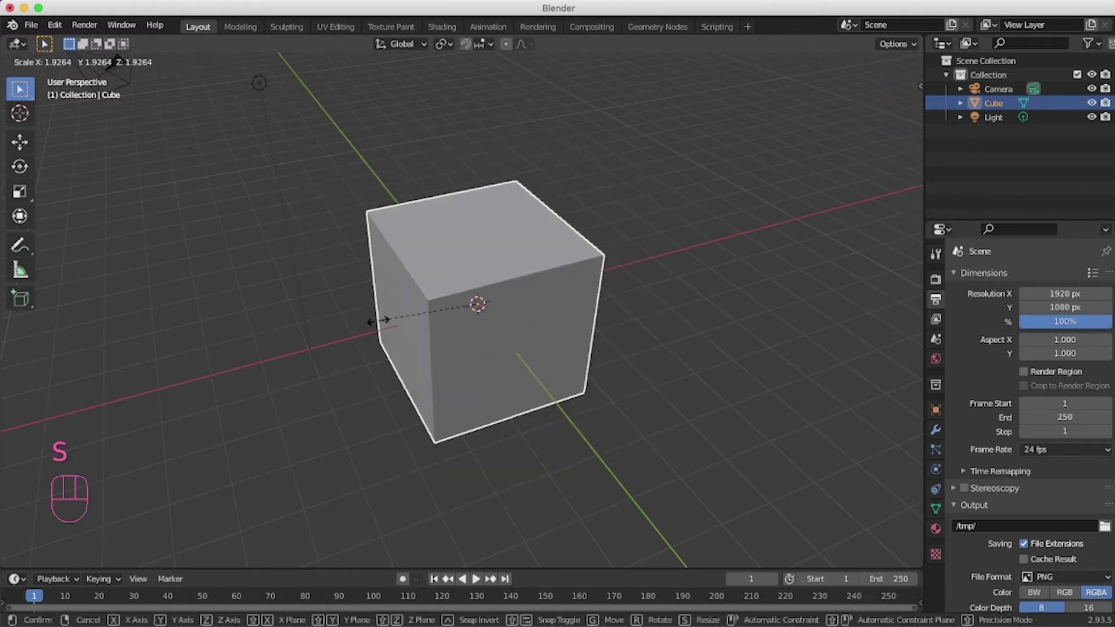
right_click(379, 323)
key(r)
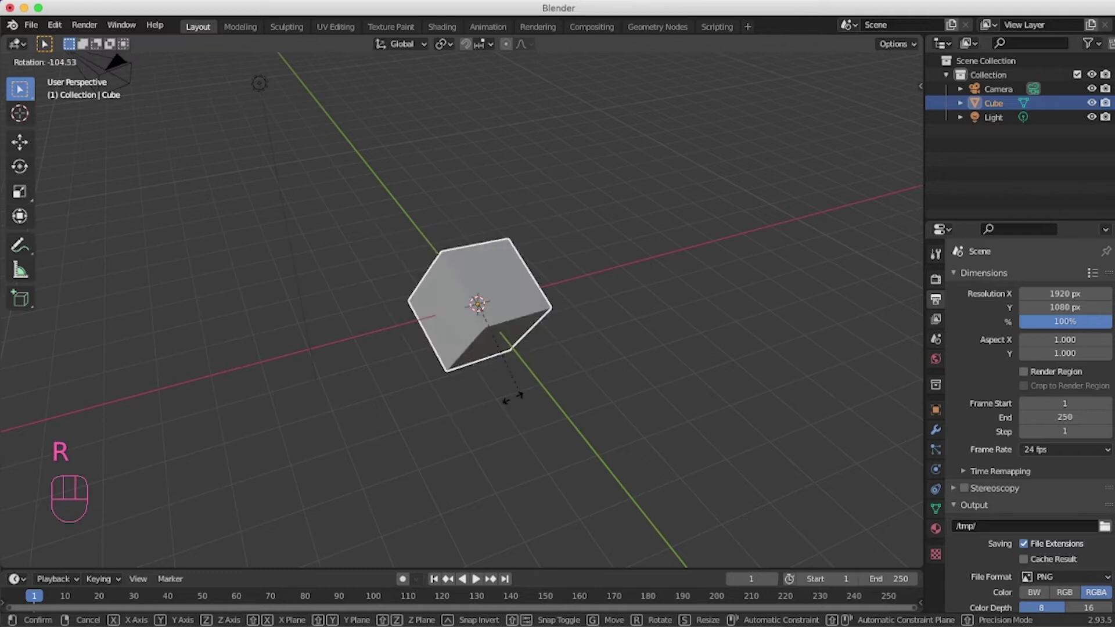
right_click(309, 246)
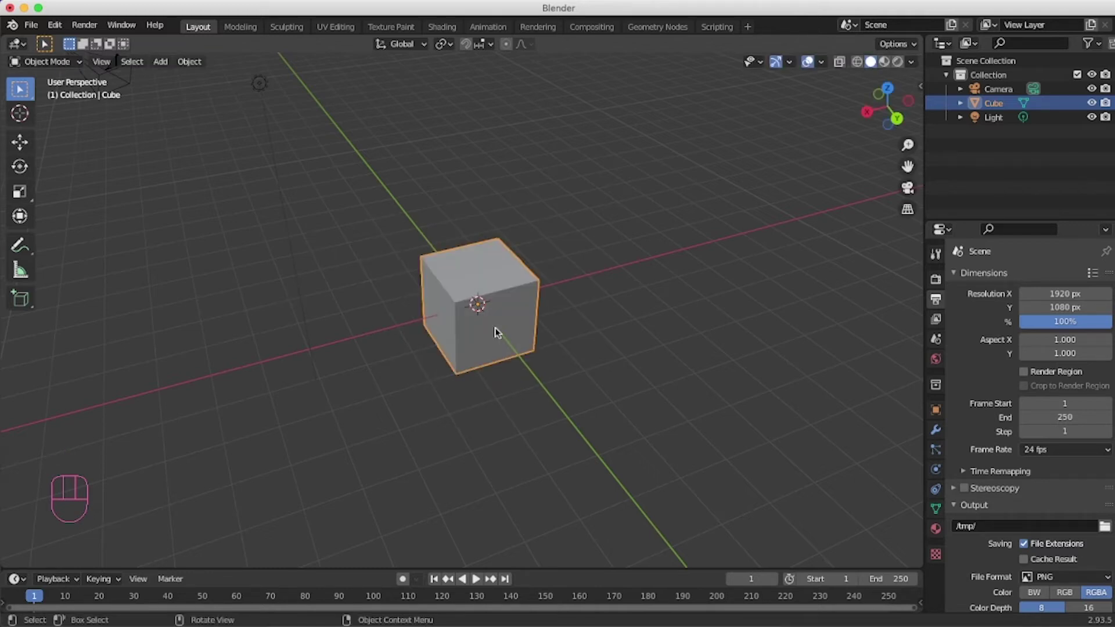
Try moving the cube constrained to the global X axis and cancel the move.
key(g)
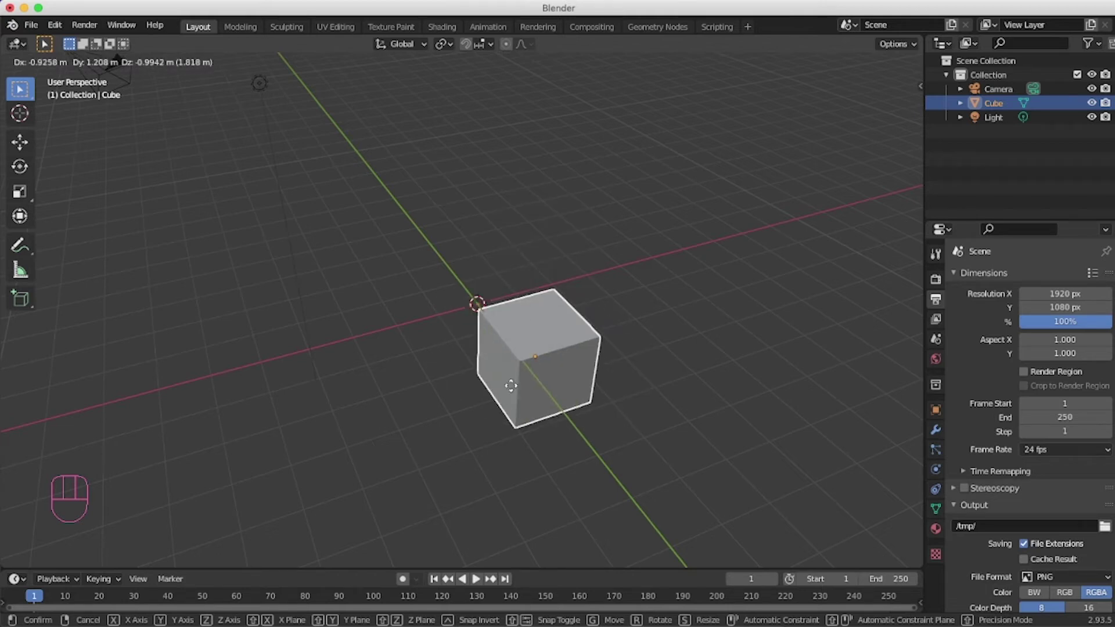
middle_drag(511, 386, 898, 215)
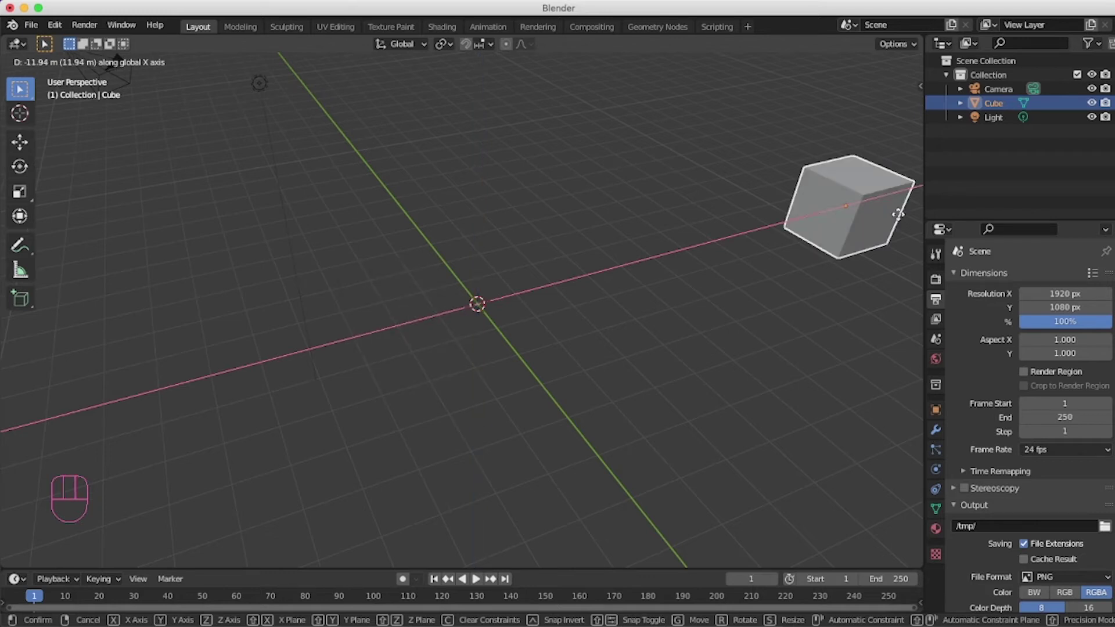
middle_drag(898, 214, 487, 295)
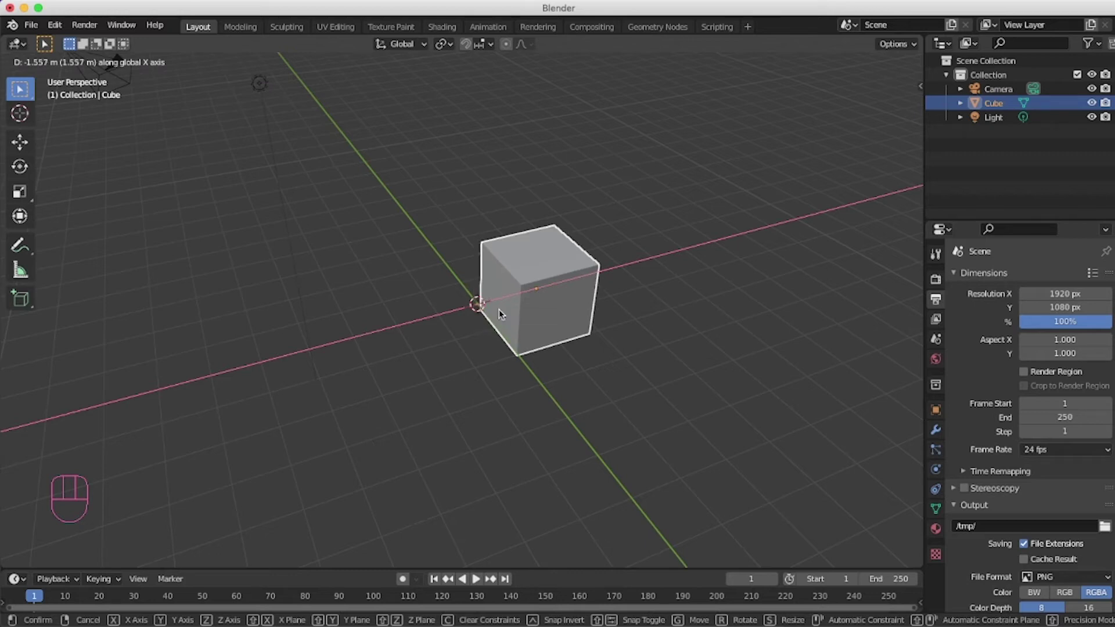
key(Escape)
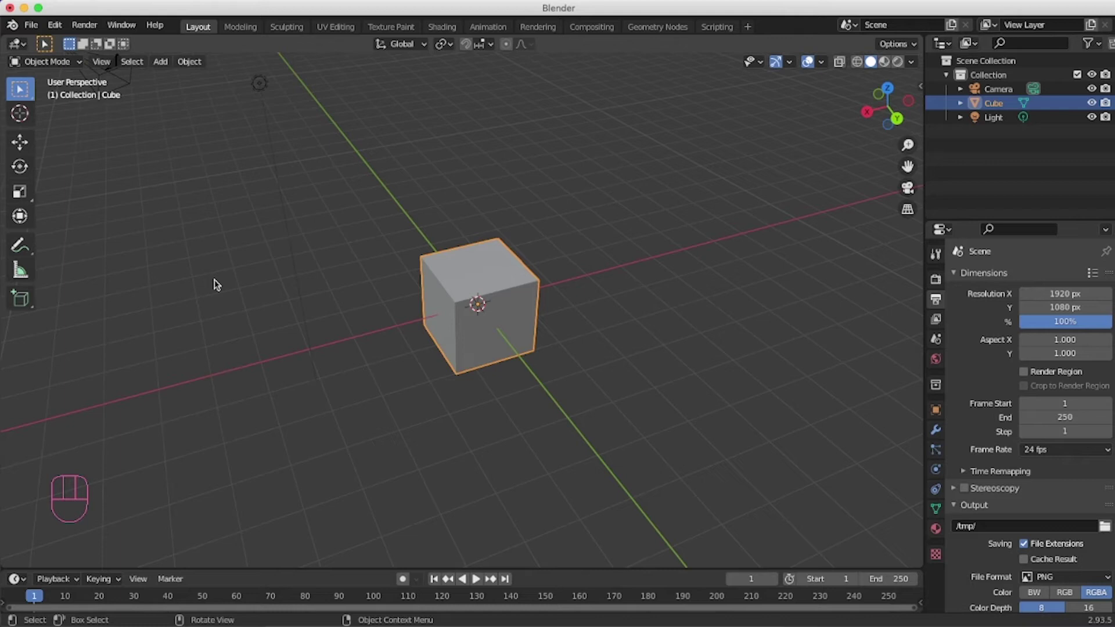
Try raising the cube along Z and rotating it about X with the transform gizmos, undoing the changes.
click(19, 143)
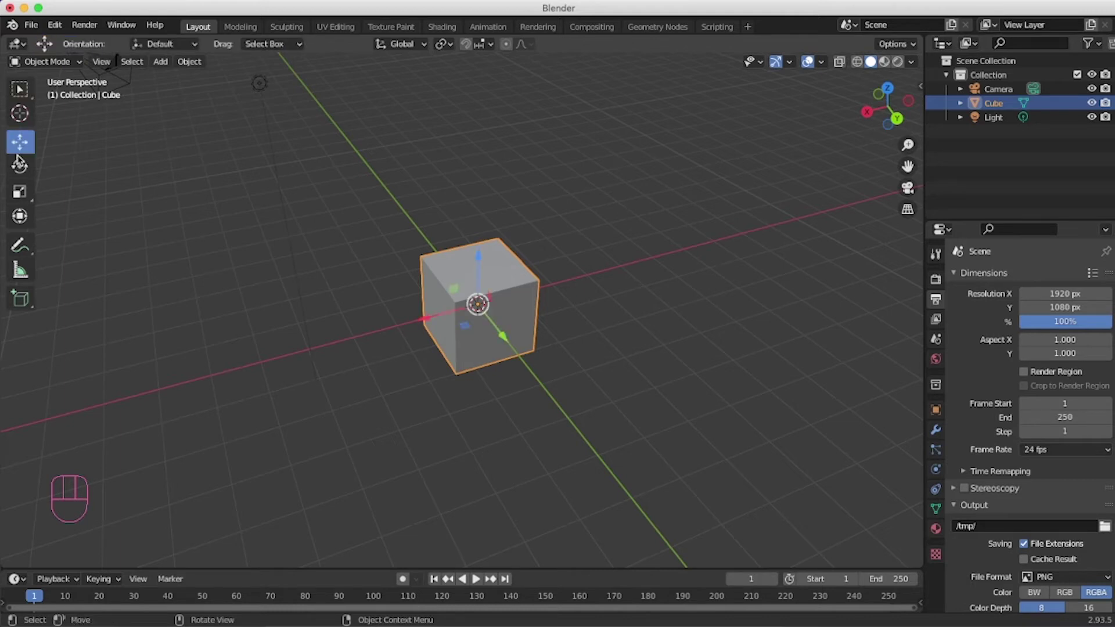
drag(477, 260, 468, 229)
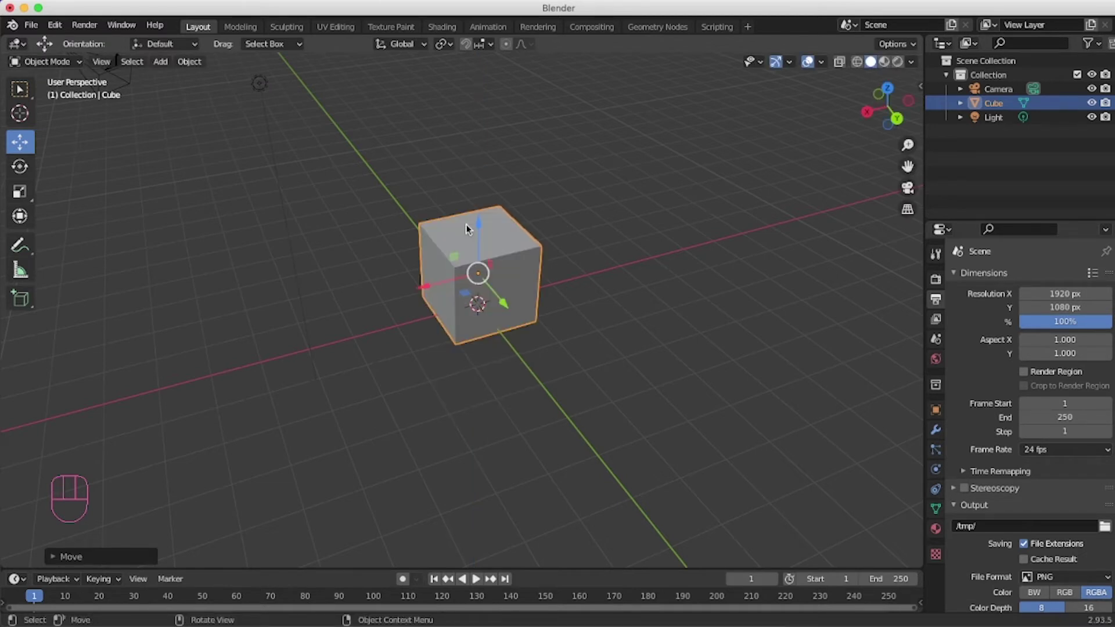
drag(489, 279, 498, 273)
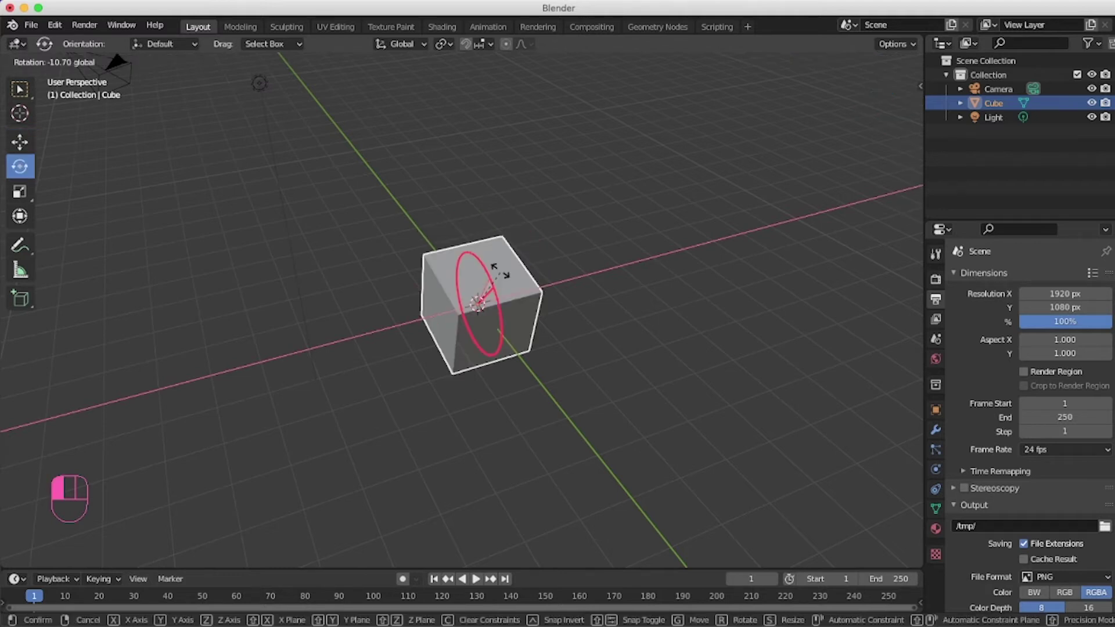
key(super+z)
Activate the combined Transform tool, after the Scale tool, and select the cube to show its gizmo.
click(18, 194)
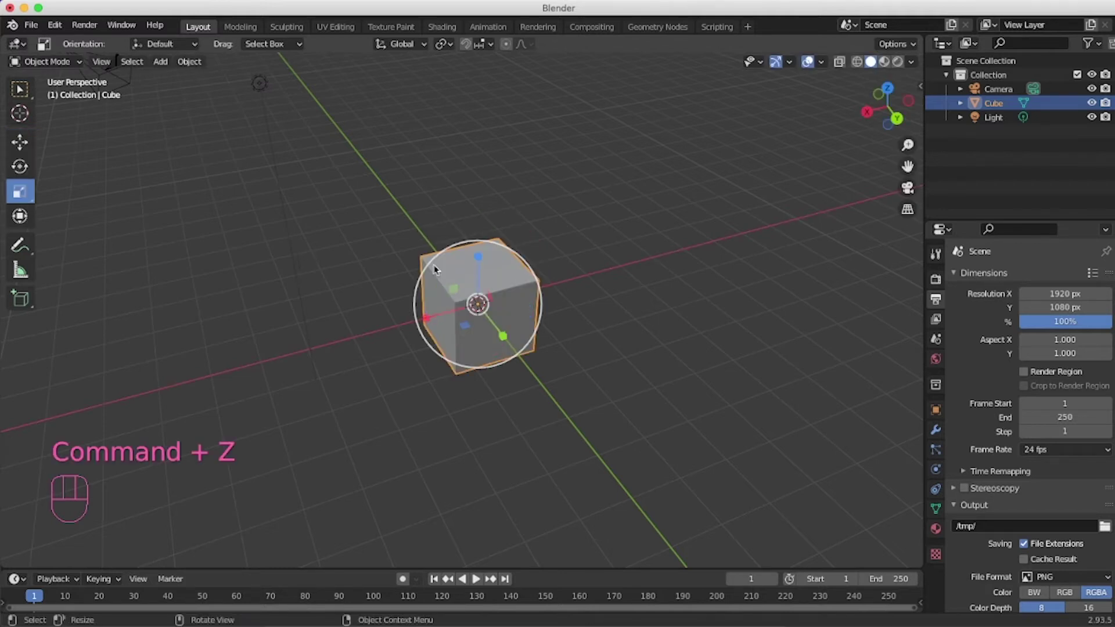
click(19, 217)
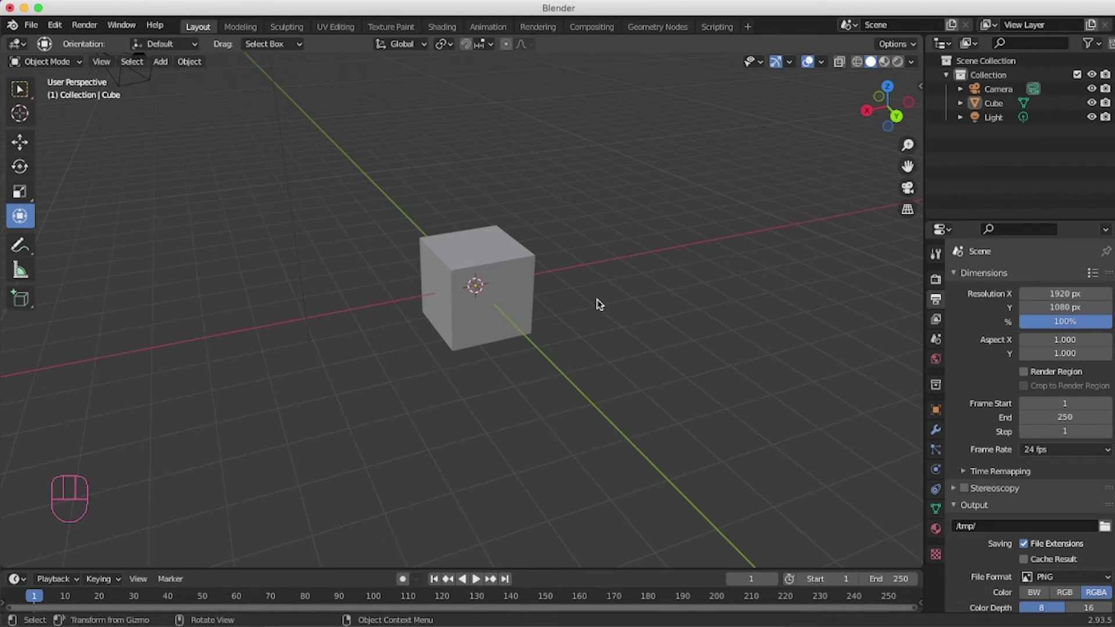
click(528, 291)
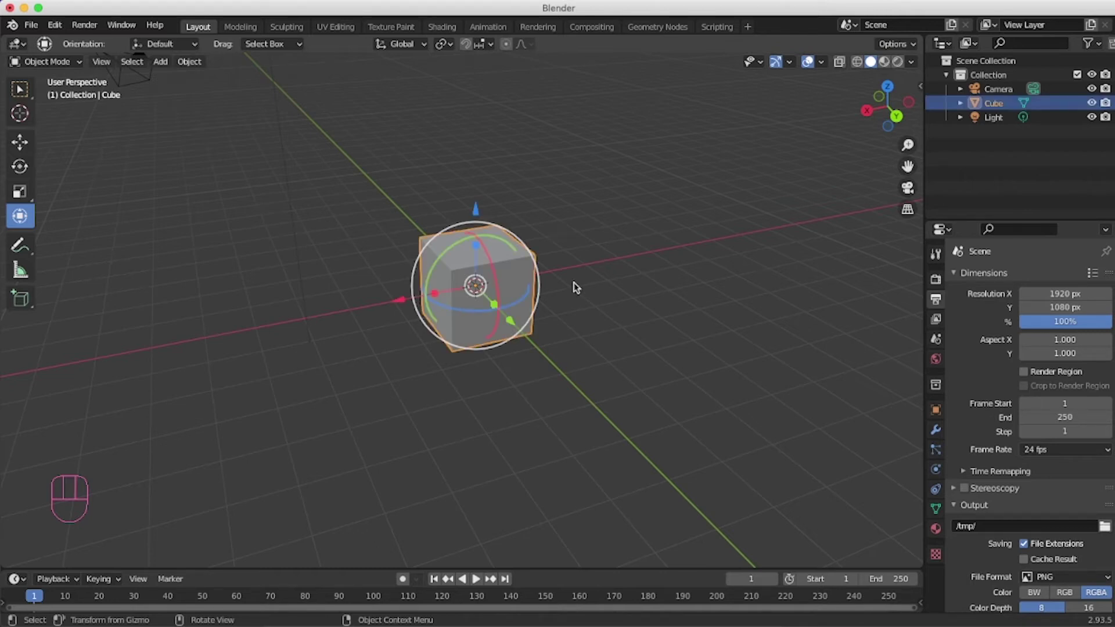
Delete the default cube and import card_front.png as an image plane.
key(x)
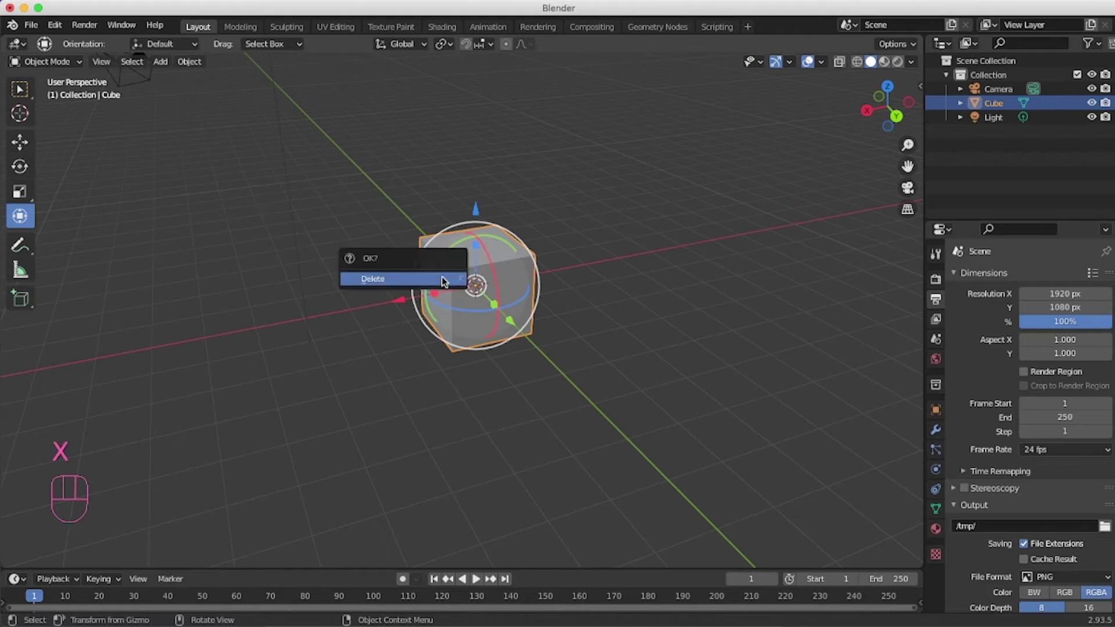
click(381, 279)
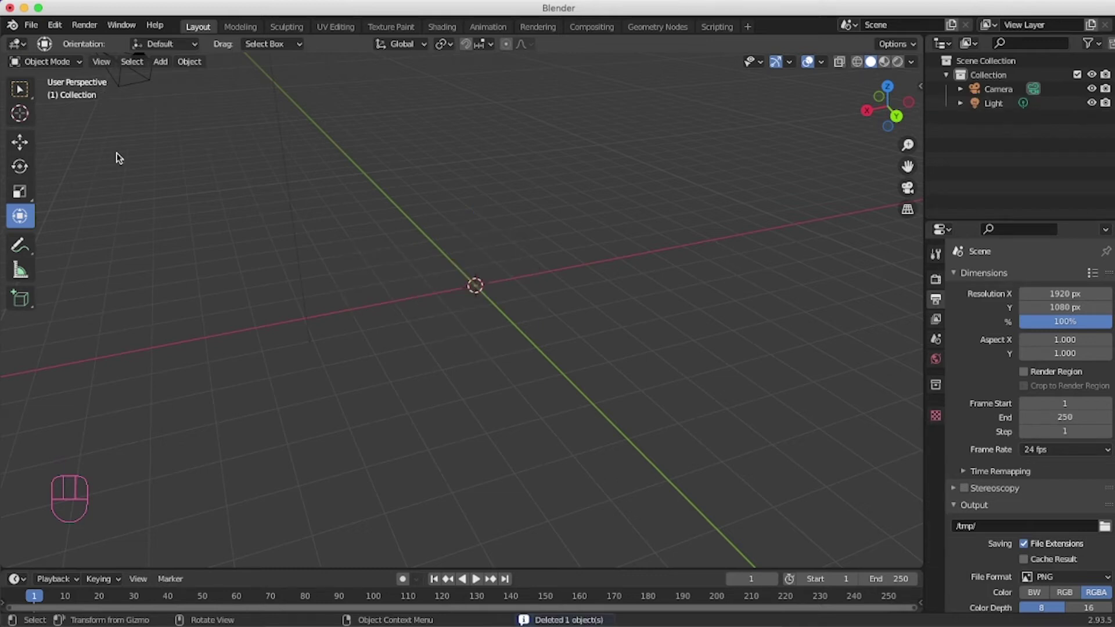
click(31, 27)
mouse_move(78, 197)
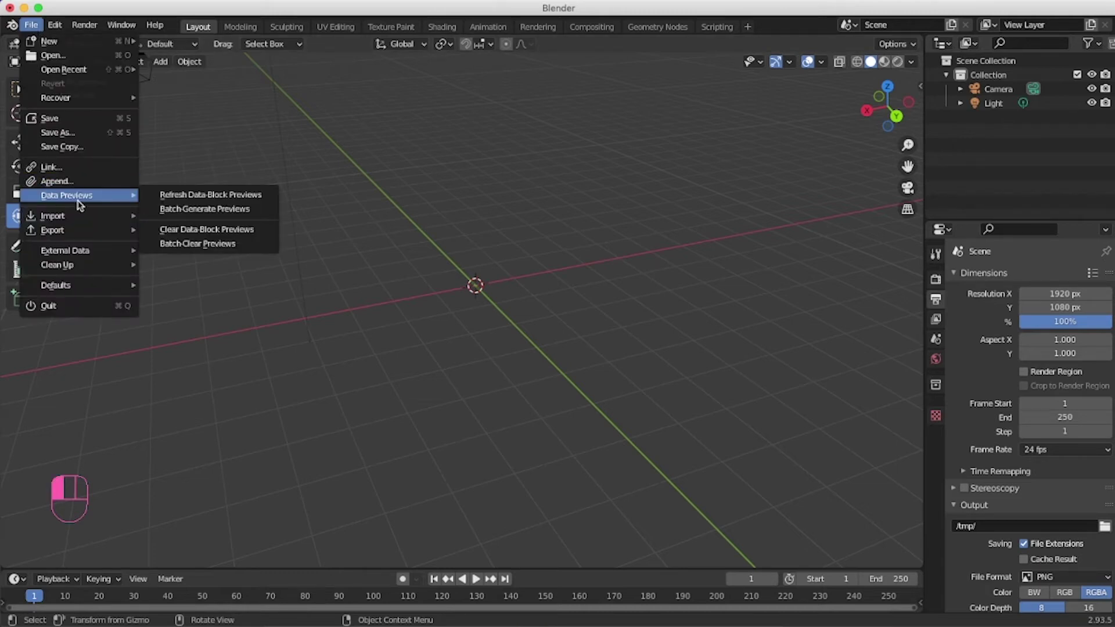
mouse_move(57, 218)
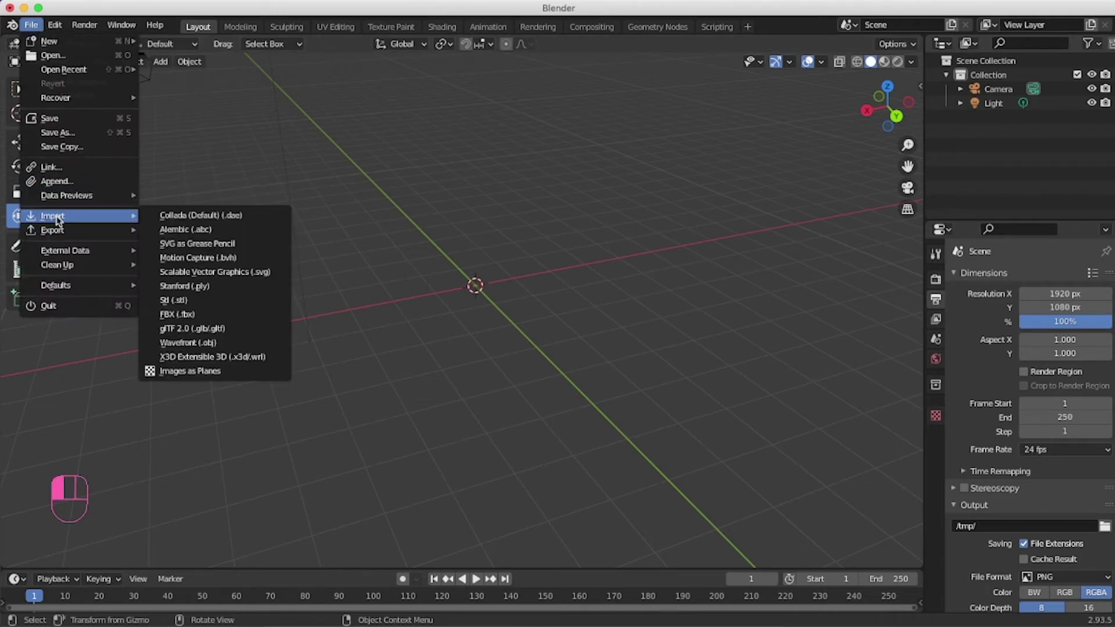
click(186, 370)
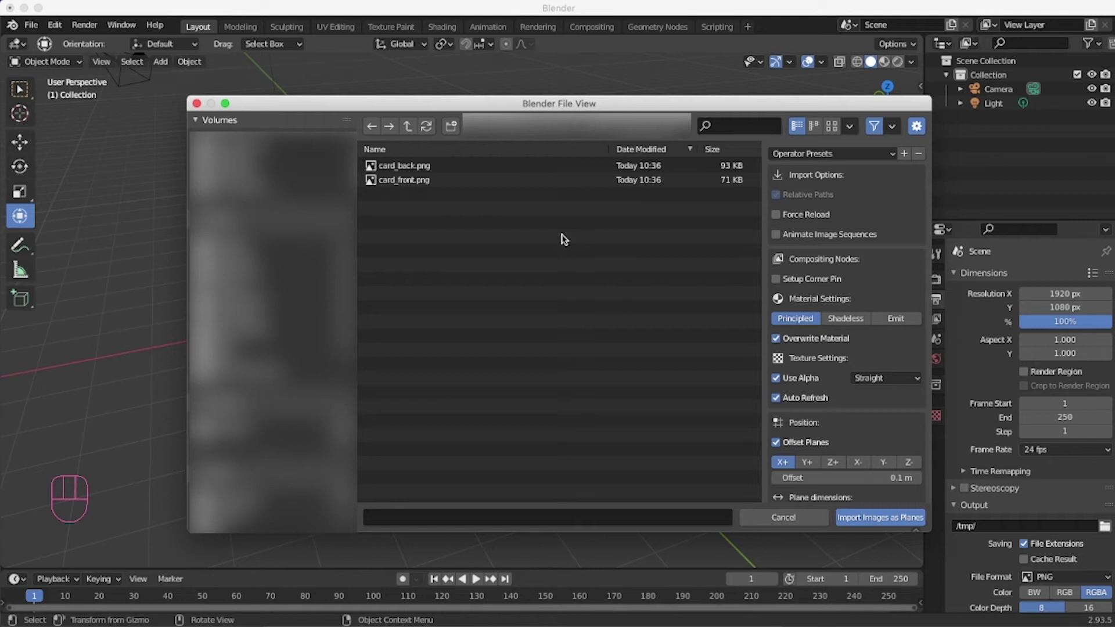
click(409, 180)
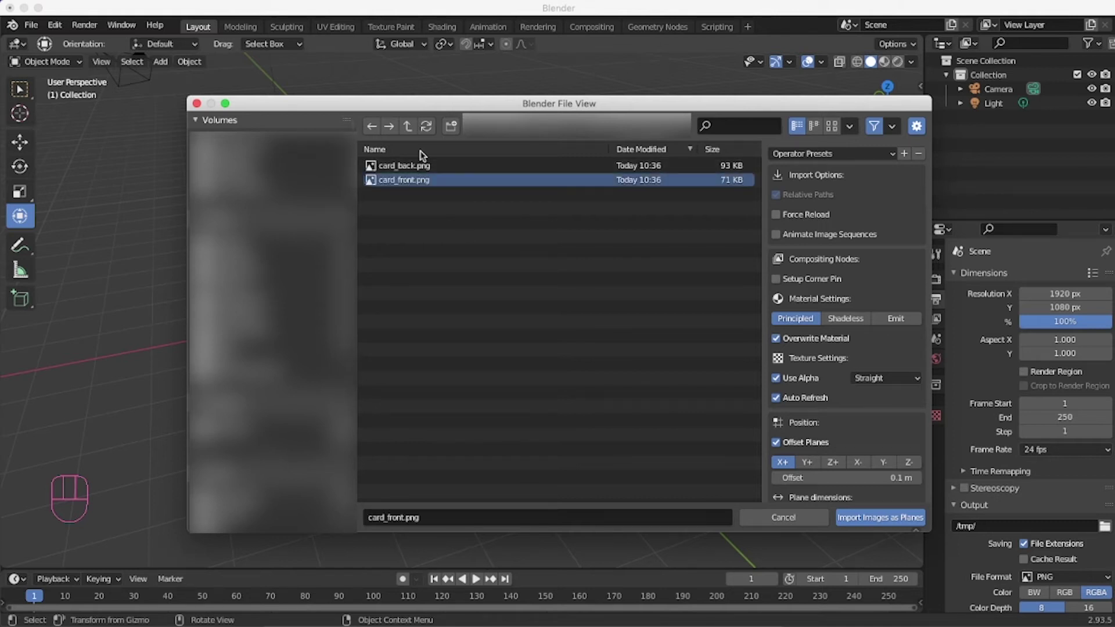
click(856, 525)
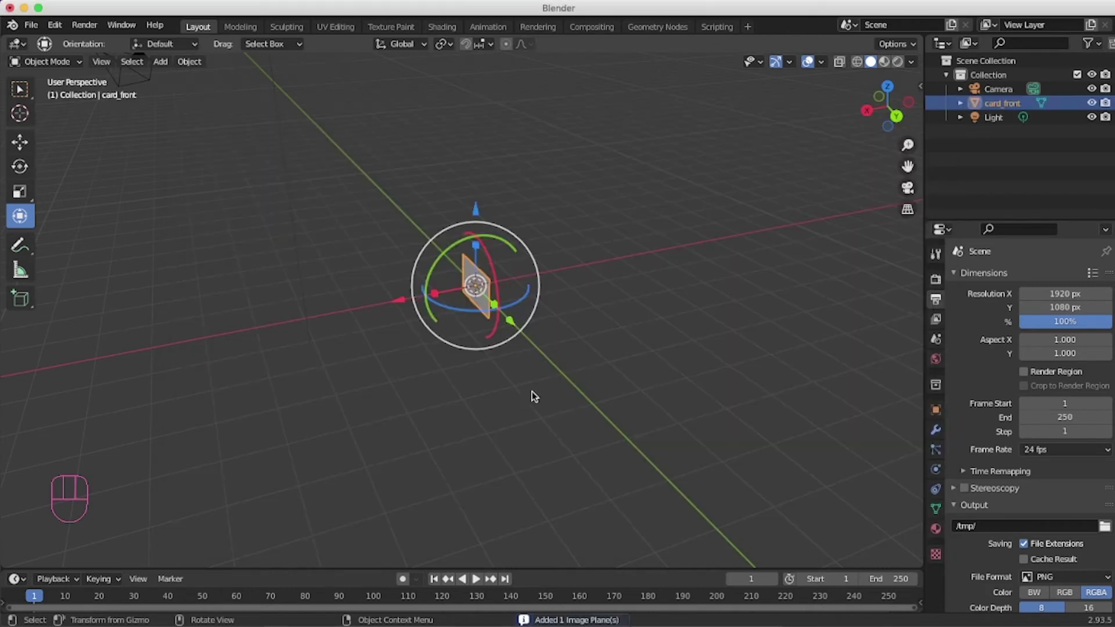
Try the wireframe and solid viewport shading on the imported card and switch the viewport to rendered shading.
click(441, 379)
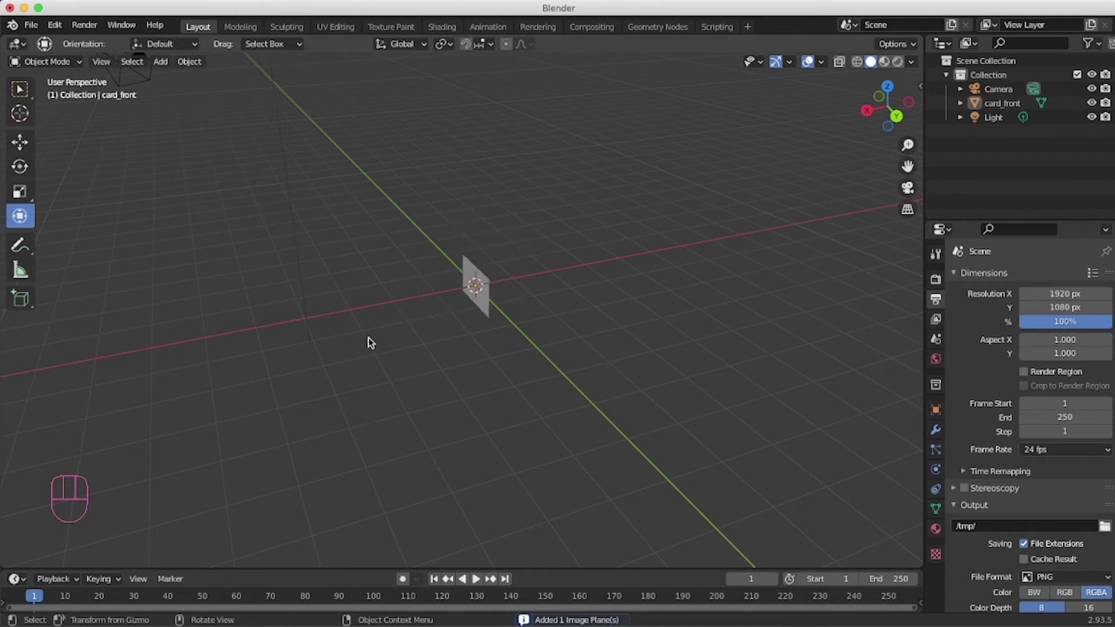
middle_drag(408, 351, 530, 351)
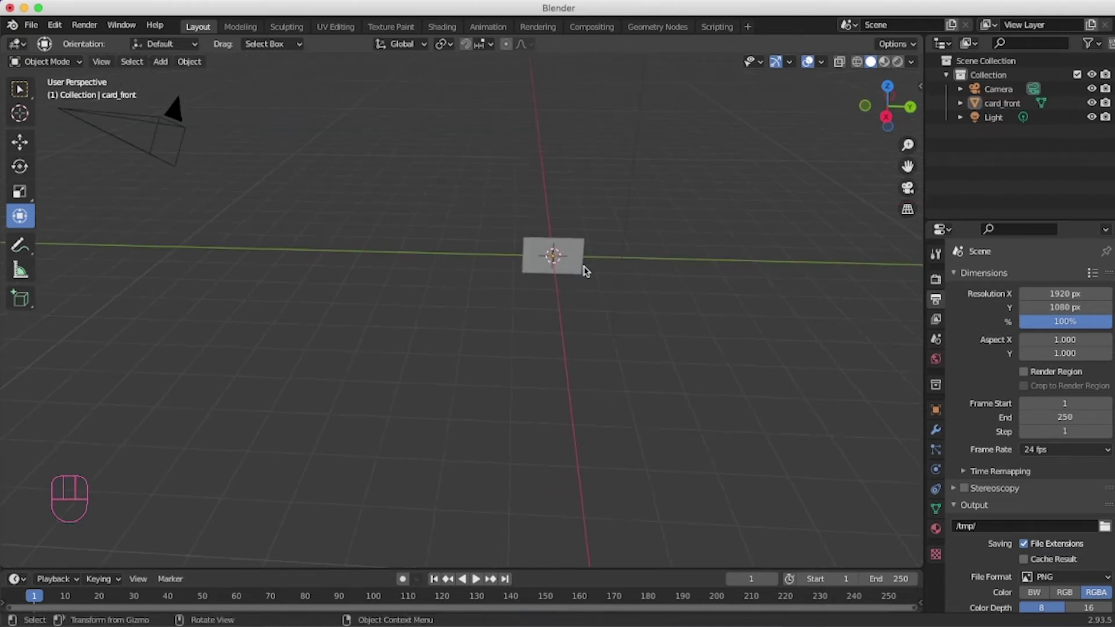
middle_drag(610, 256, 636, 239)
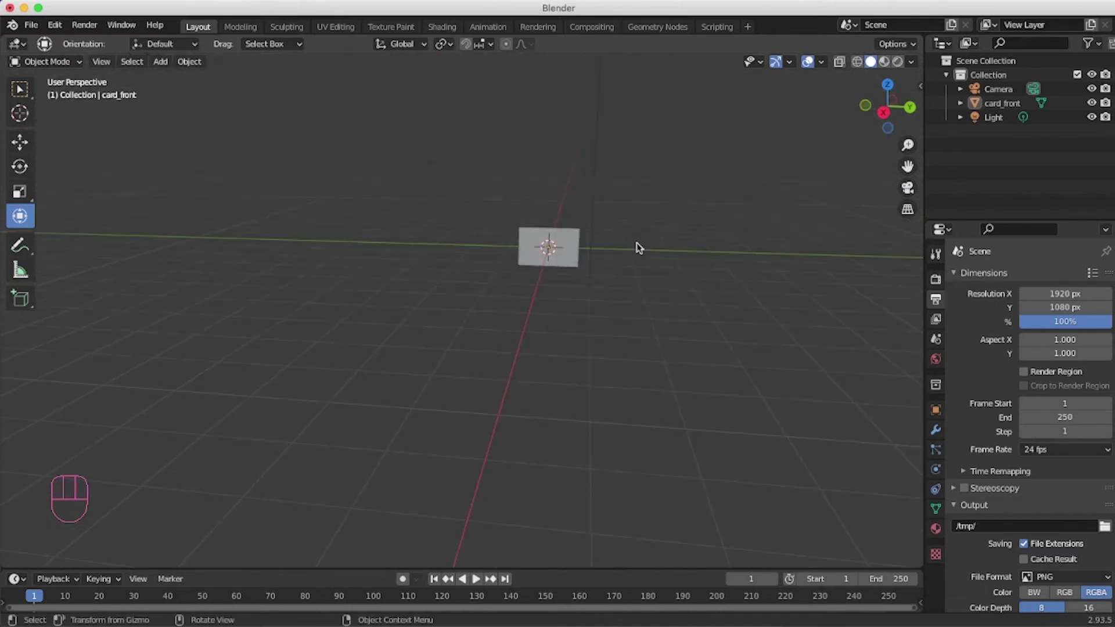
scroll(638, 248, up, 1)
middle_drag(671, 244, 597, 341)
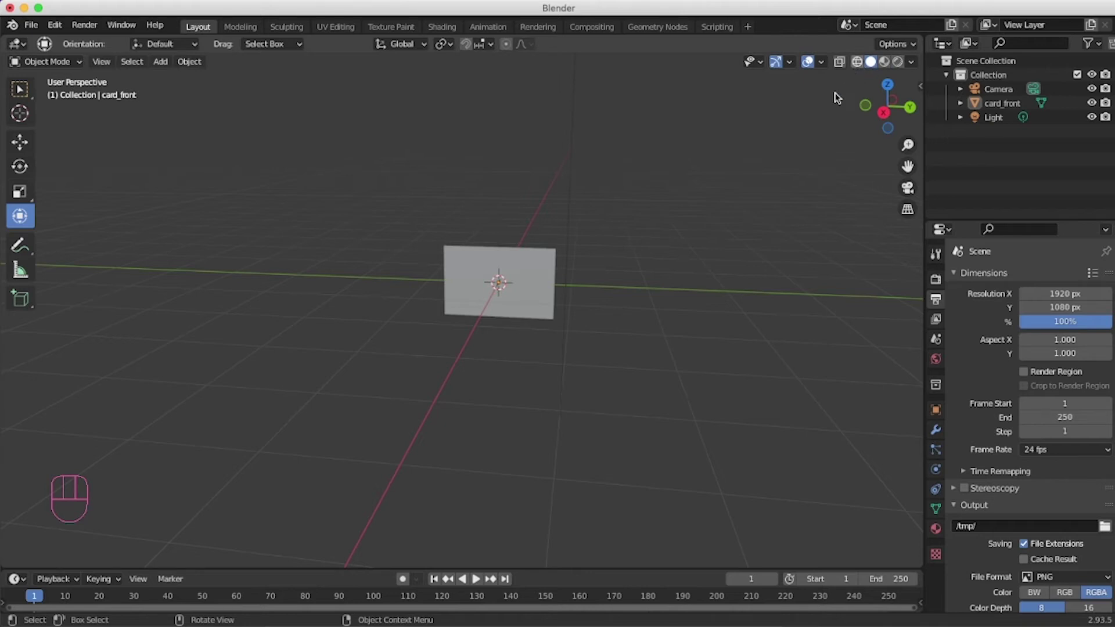
click(857, 61)
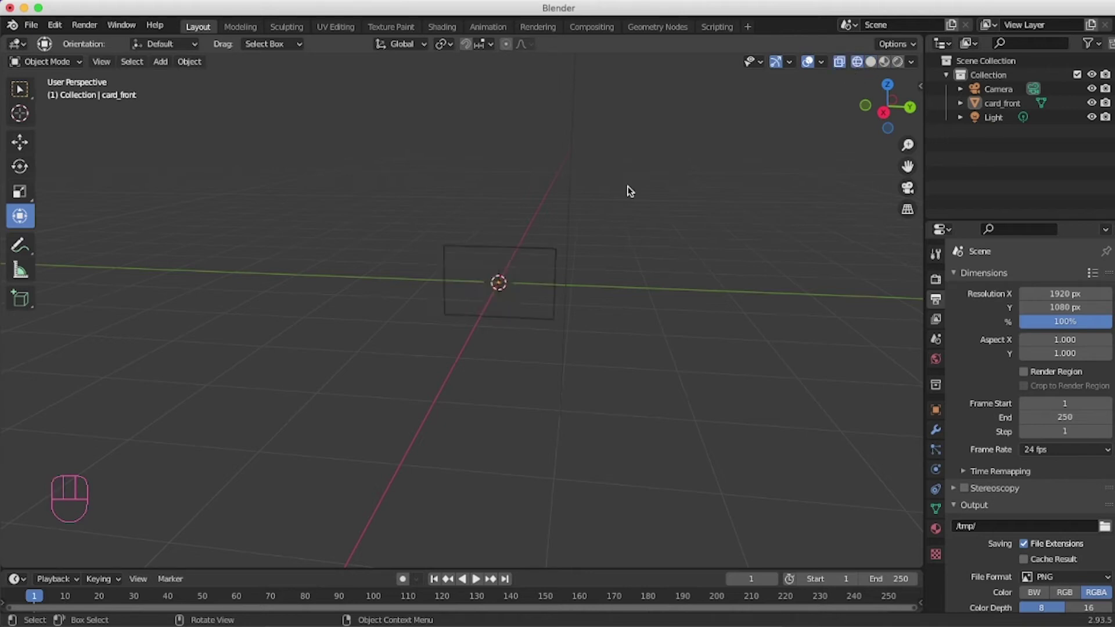
click(871, 62)
mouse_move(635, 277)
middle_down()
mouse_move(597, 286)
mouse_move(639, 276)
mouse_move(649, 289)
mouse_move(608, 317)
middle_up()
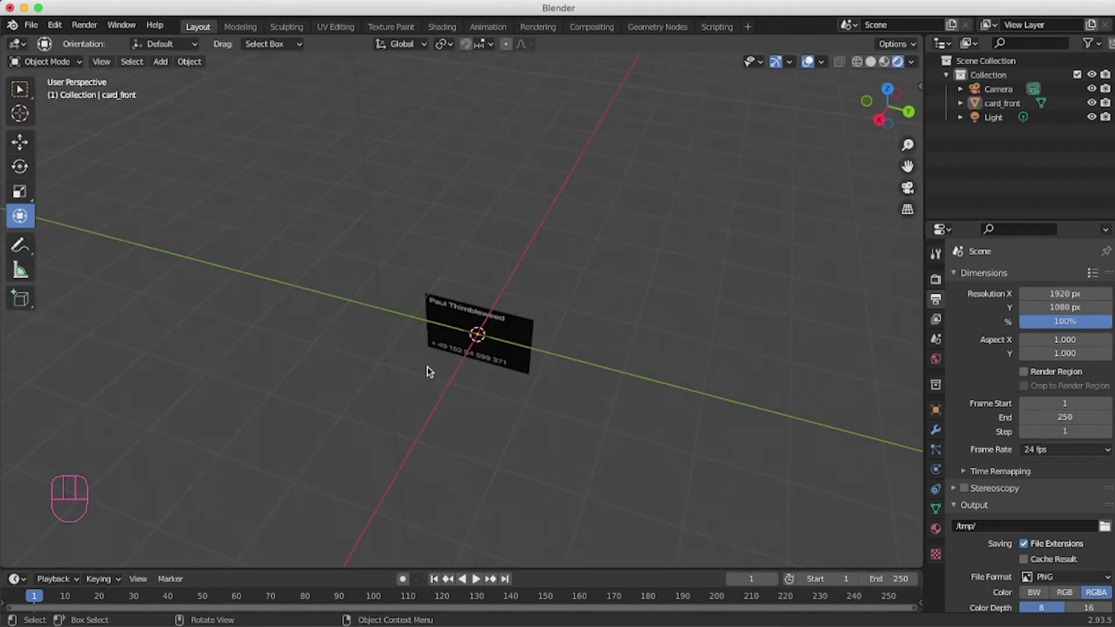
Move the front card aside along the Y axis and import card_back.png as a second image plane.
middle_drag(444, 380, 474, 318)
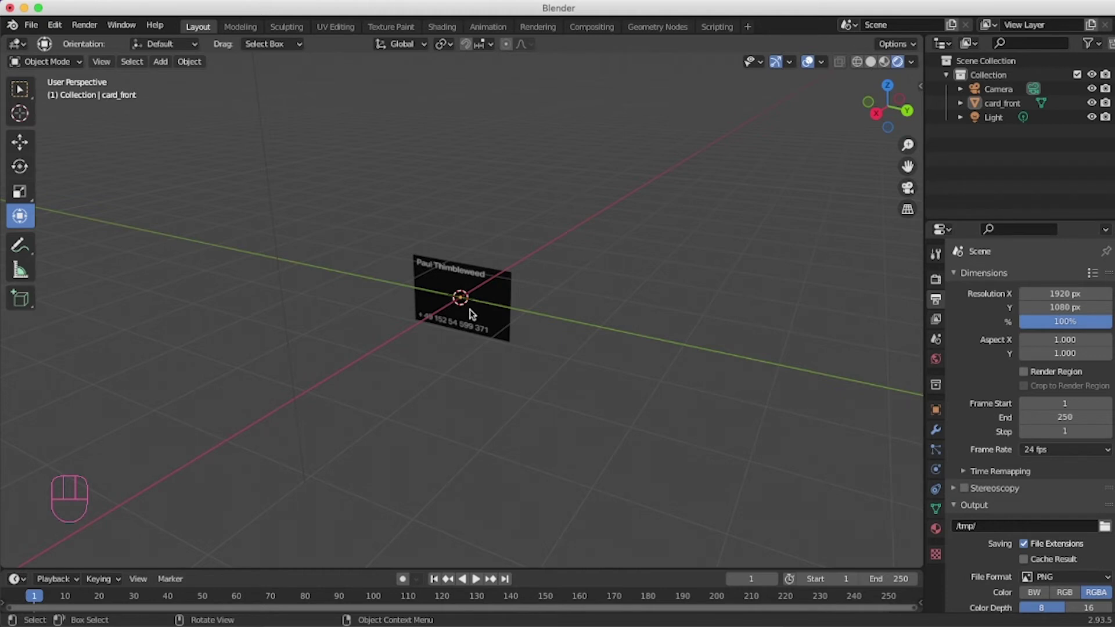
click(423, 284)
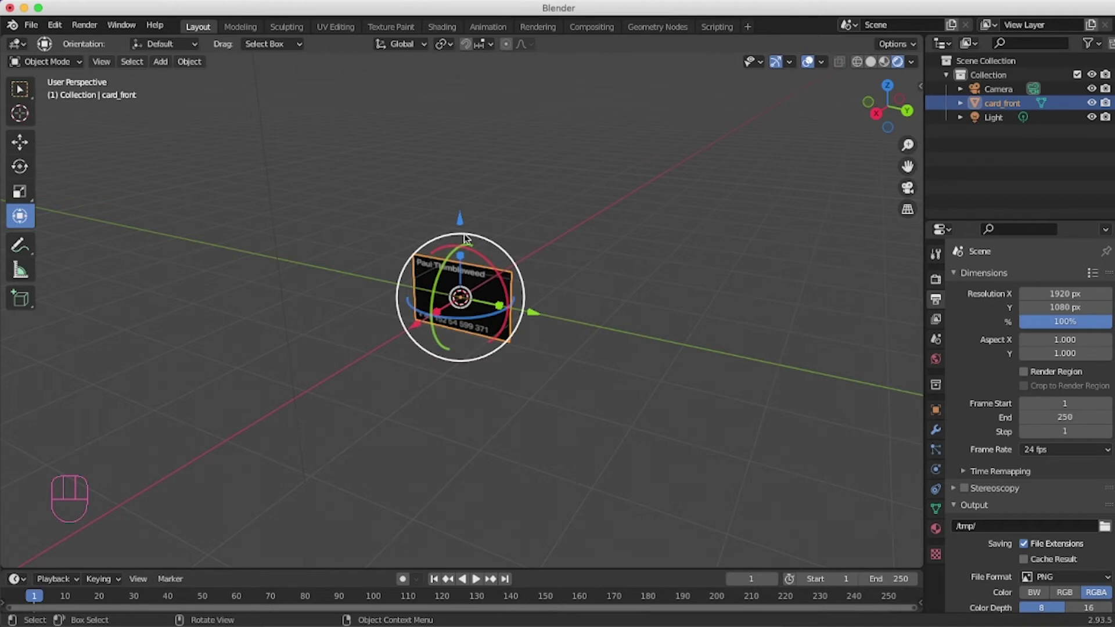
drag(532, 321, 382, 284)
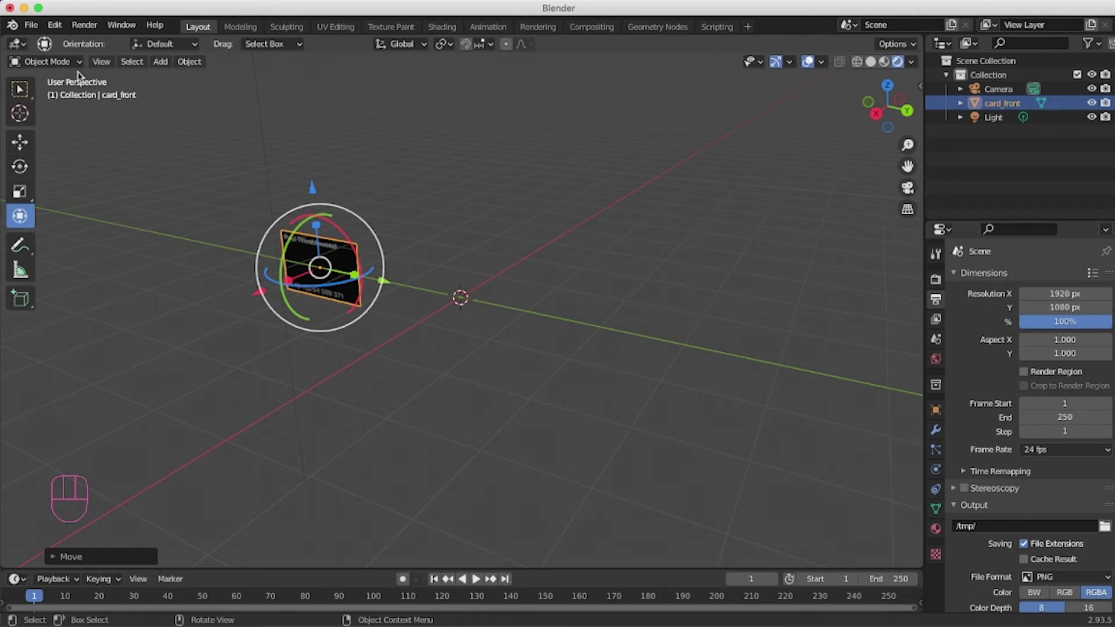
click(32, 26)
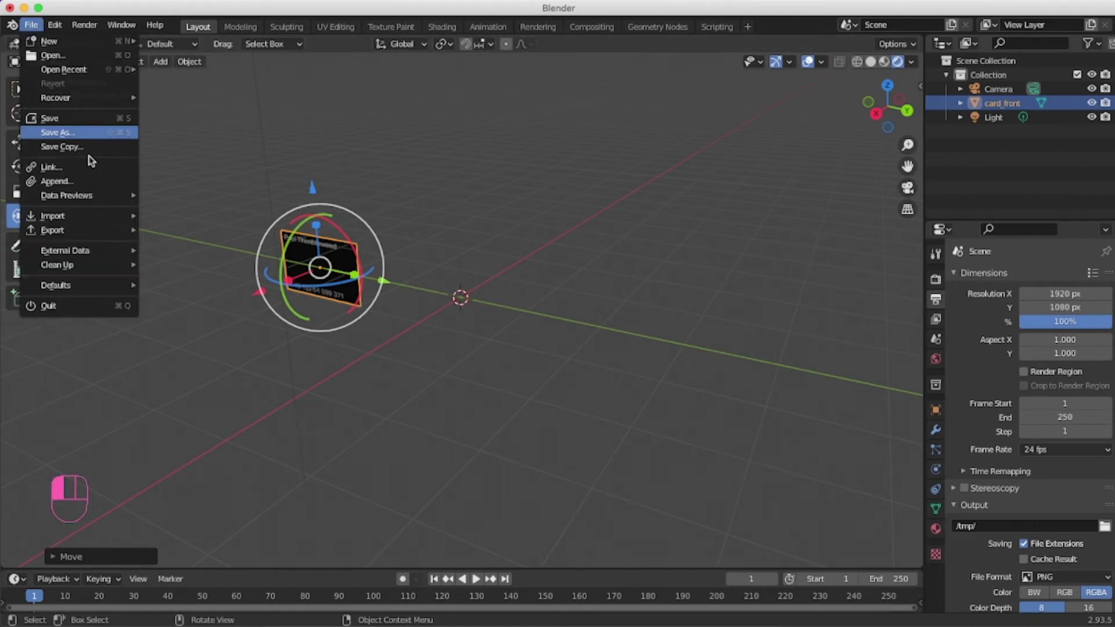
mouse_move(58, 215)
click(203, 373)
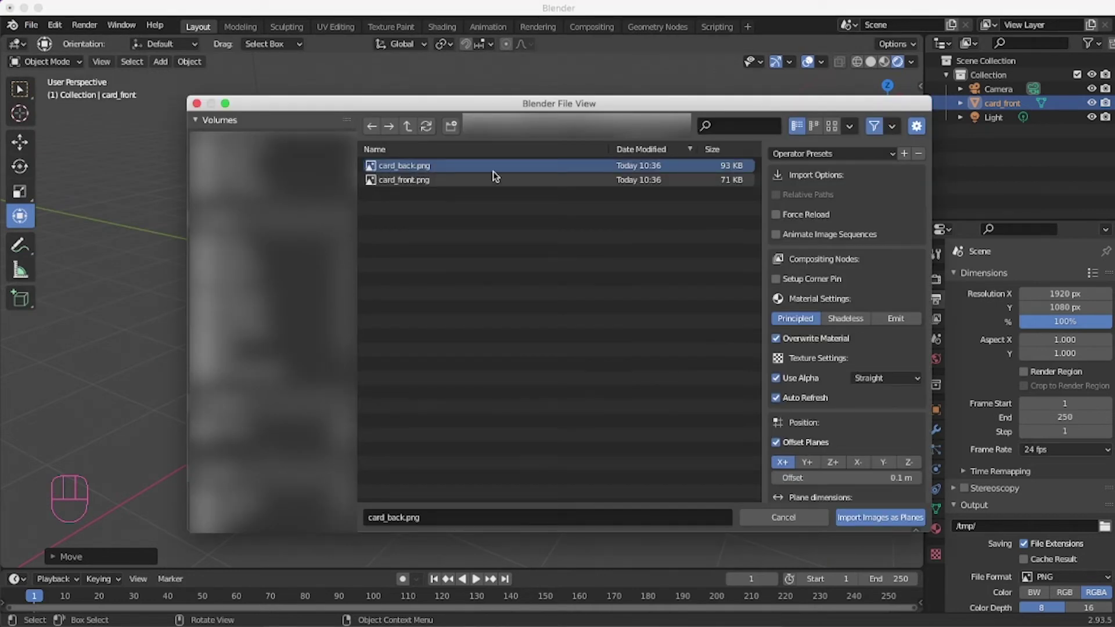
click(859, 519)
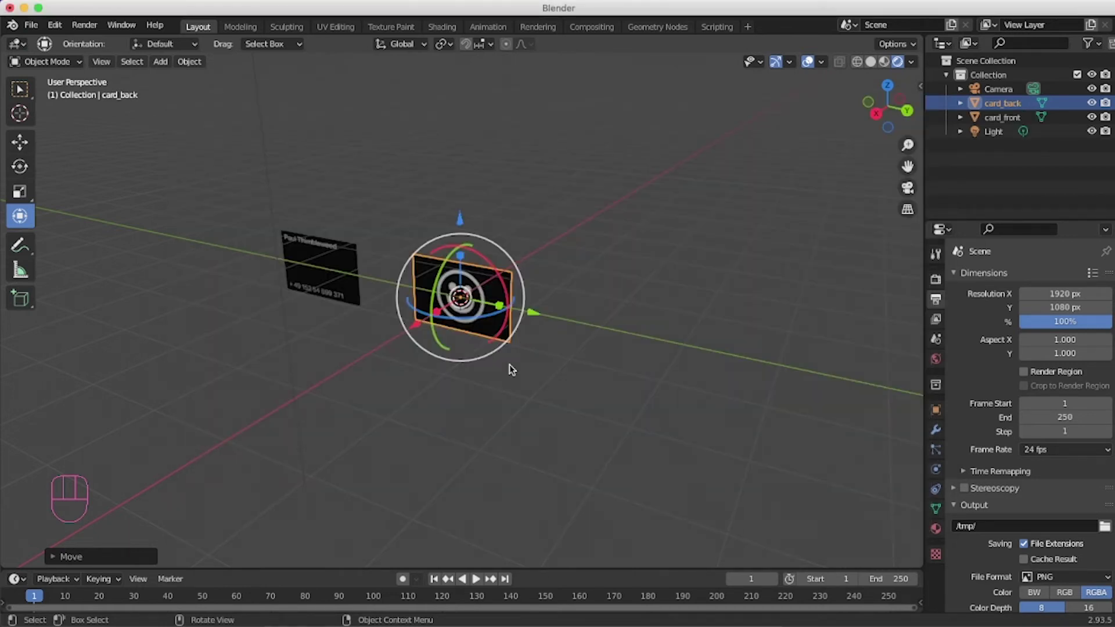
click(554, 246)
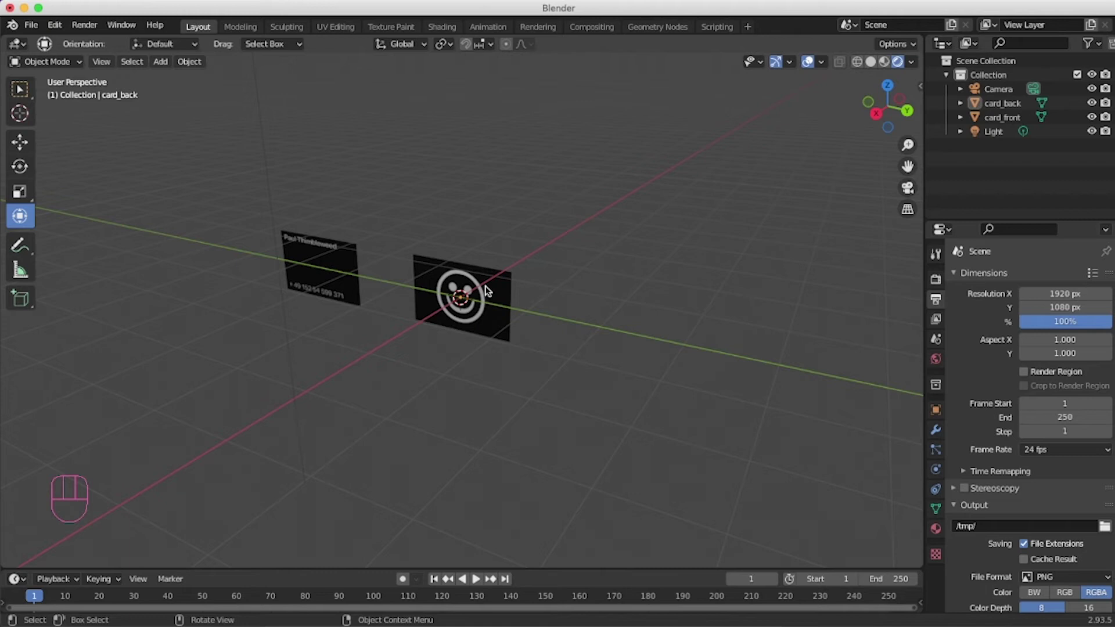
Look at both cards through the scene camera and return to the perspective view.
middle_drag(347, 365, 462, 355)
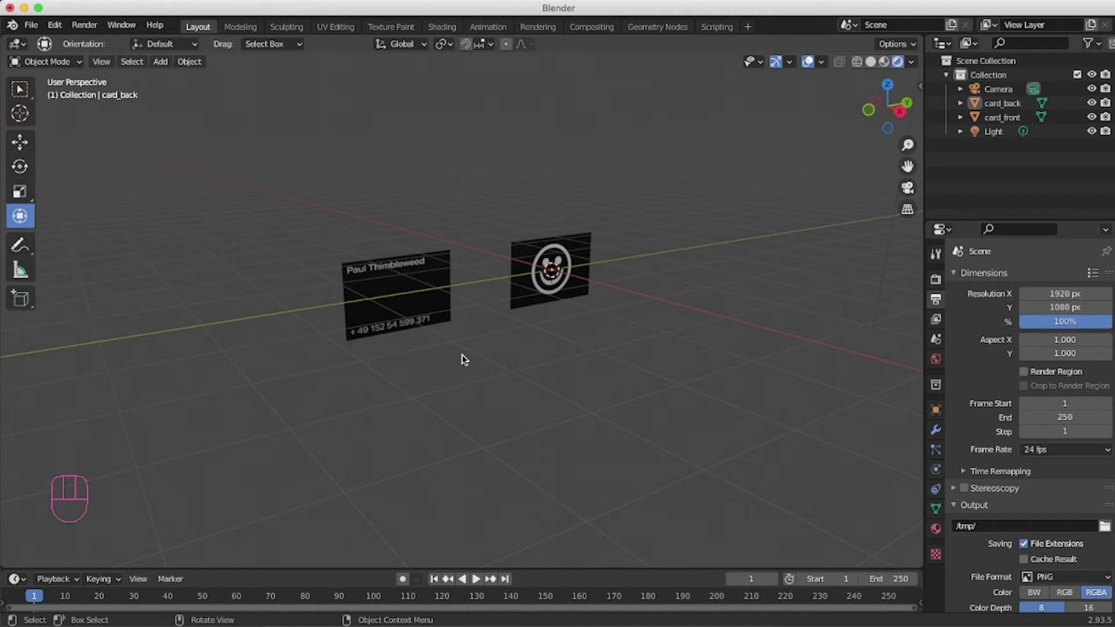
key(KP_0)
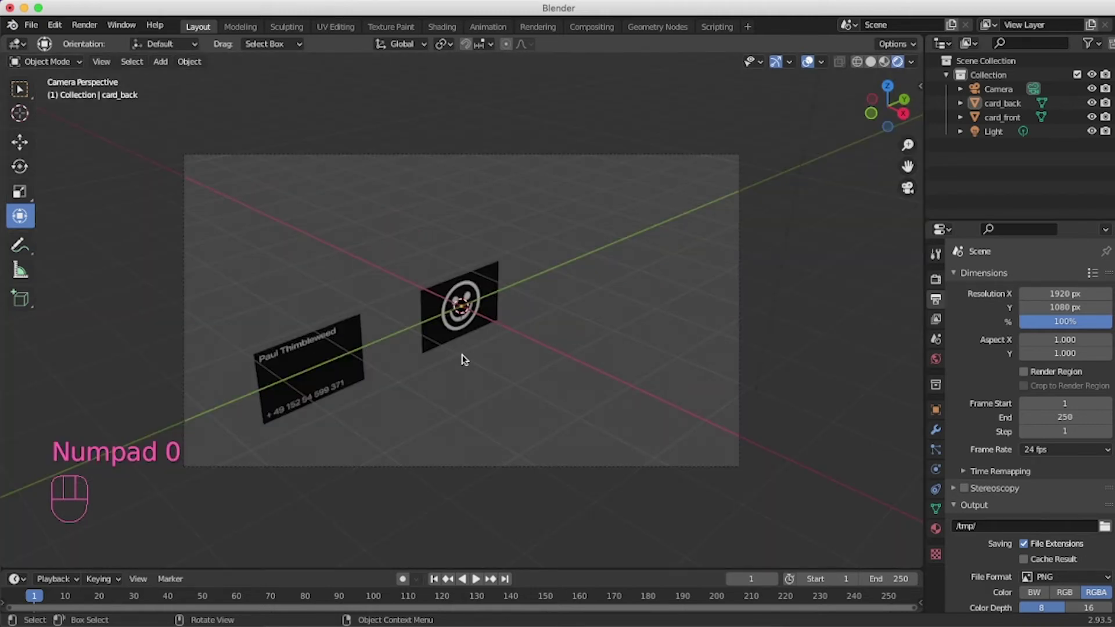
scroll(465, 359, up, 2)
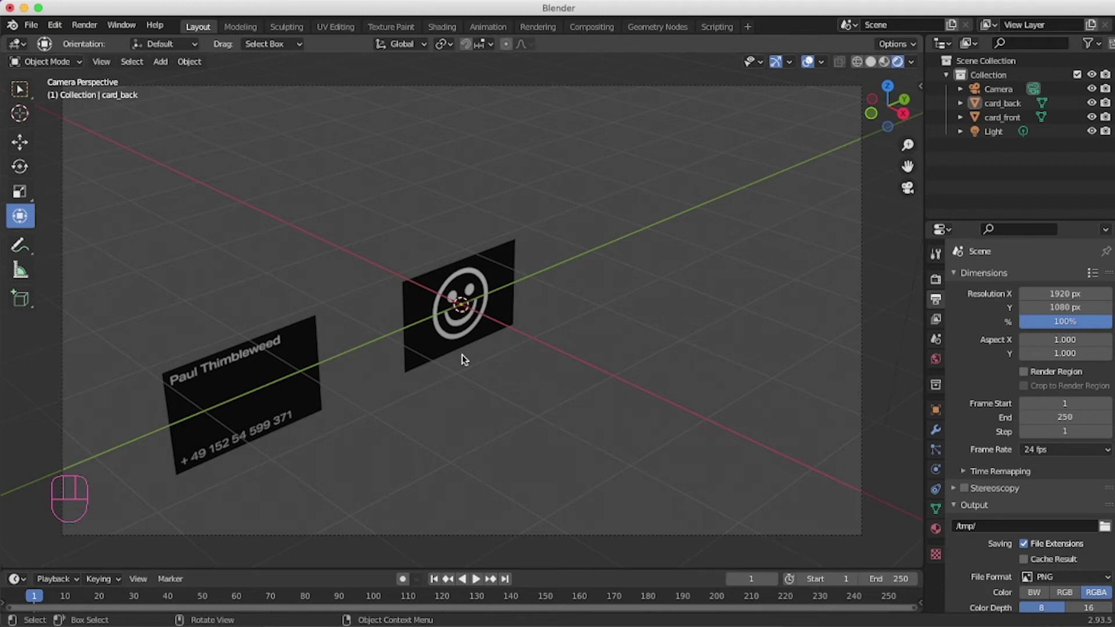
key(KP_0)
Move and rotate the front card so it sits tilted and partly overlaps the smiley card.
click(384, 258)
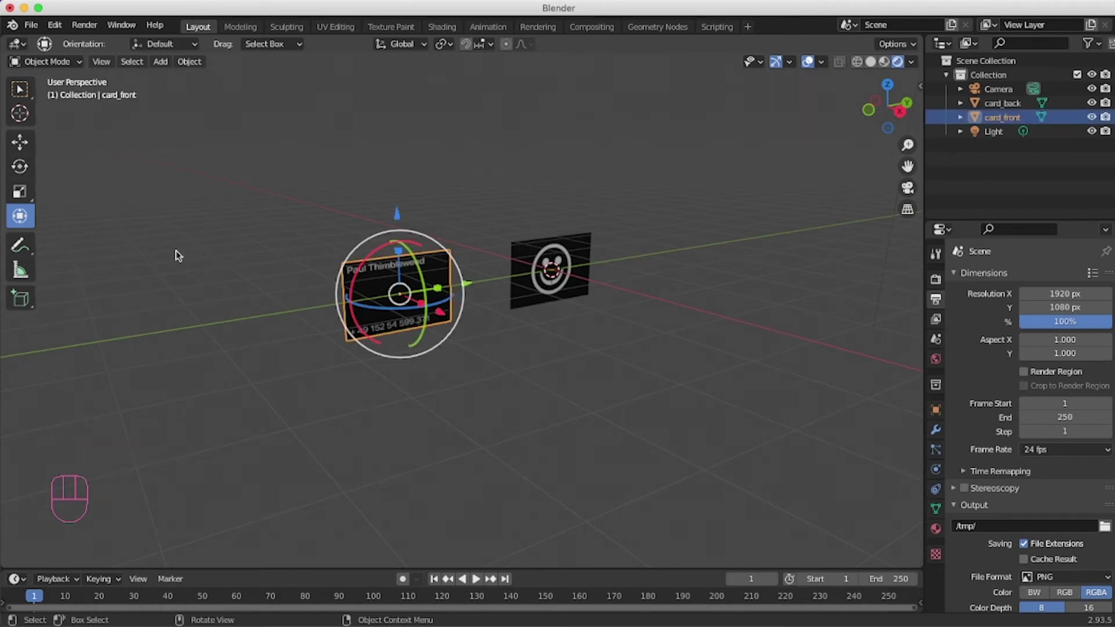
middle_drag(503, 308, 457, 370)
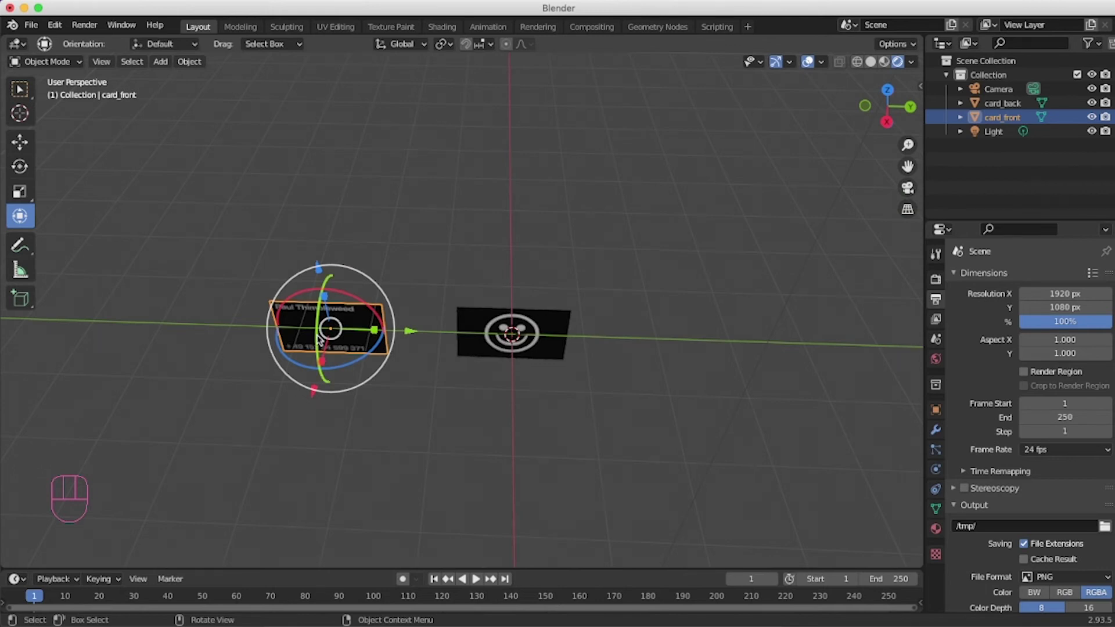
drag(320, 340, 733, 285)
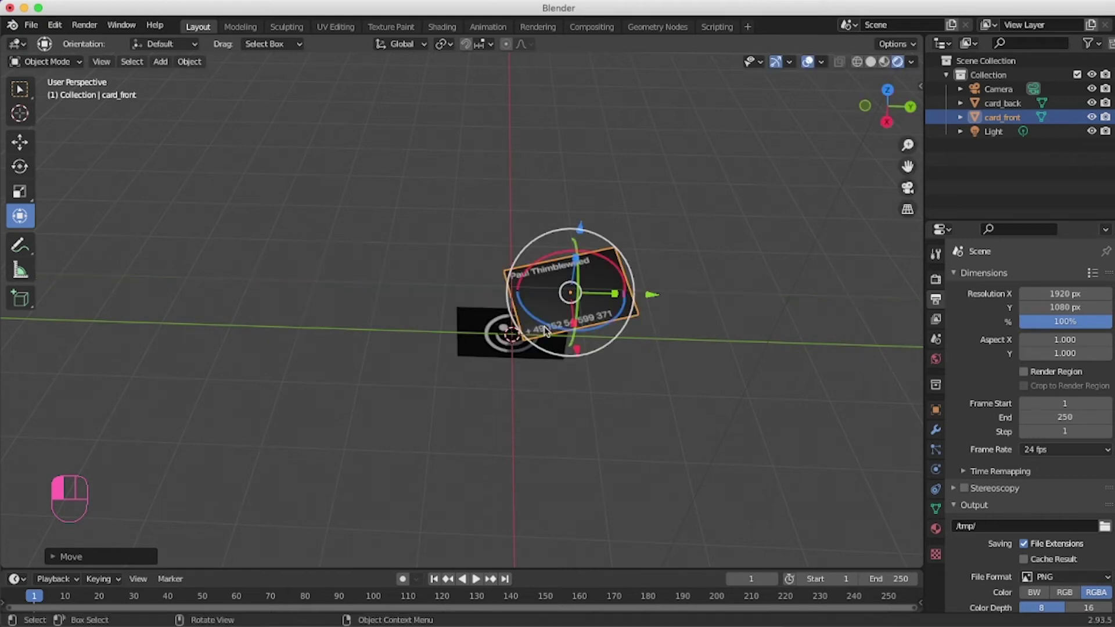
Tilt the smiley card back and turn it beneath the front card, and shift the front card to uncover the smiley.
click(504, 327)
drag(512, 317, 510, 343)
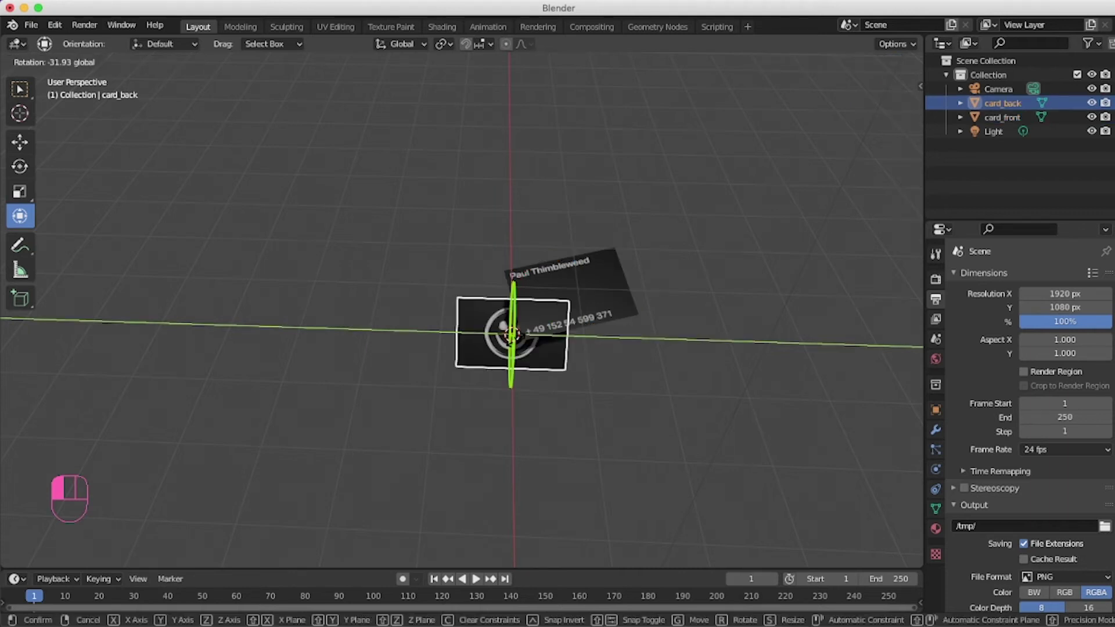
drag(511, 336, 512, 337)
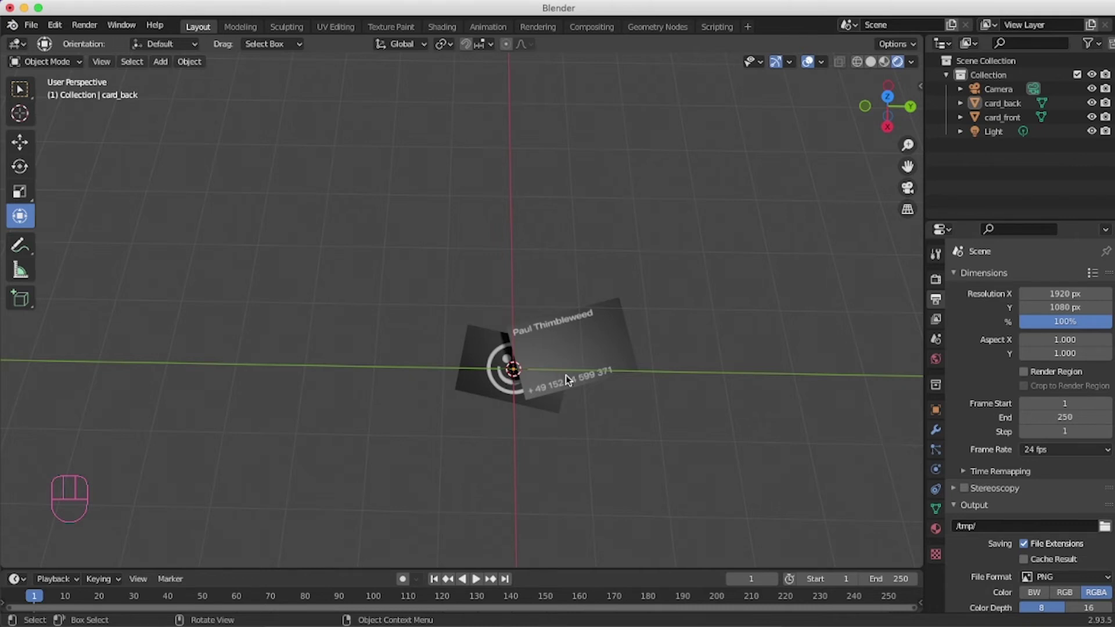
drag(567, 379, 581, 355)
click(713, 401)
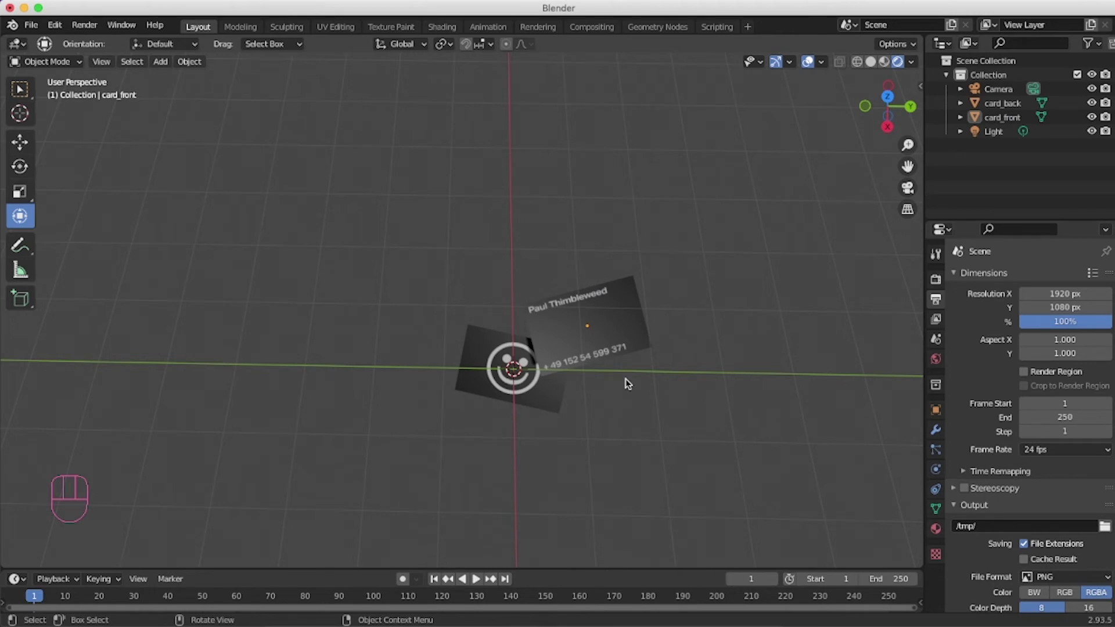
Frame both overlapping cards closely from above and align the scene camera to that view.
shift+middle_drag(413, 358, 300, 334)
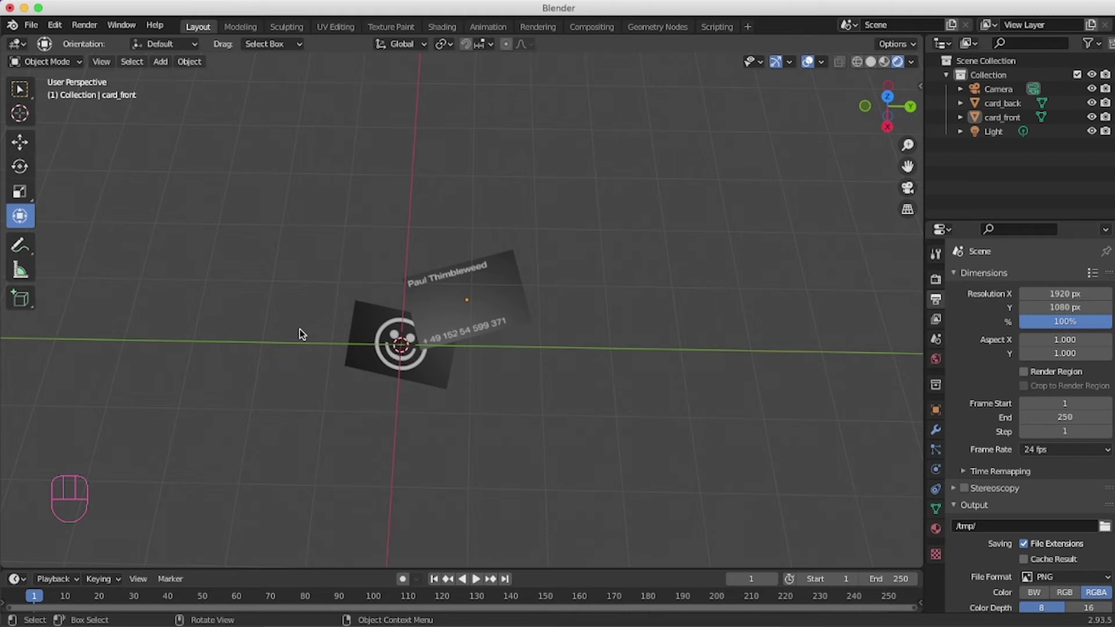
shift+middle_drag(301, 334, 382, 343)
drag(907, 145, 907, 130)
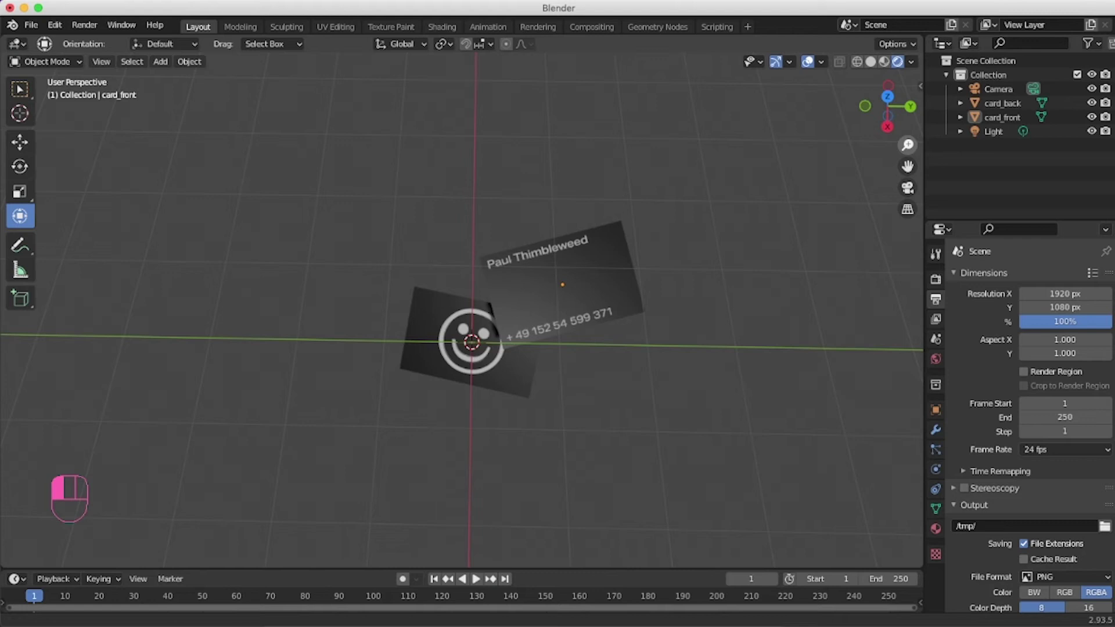
key(alt+super+KP_0)
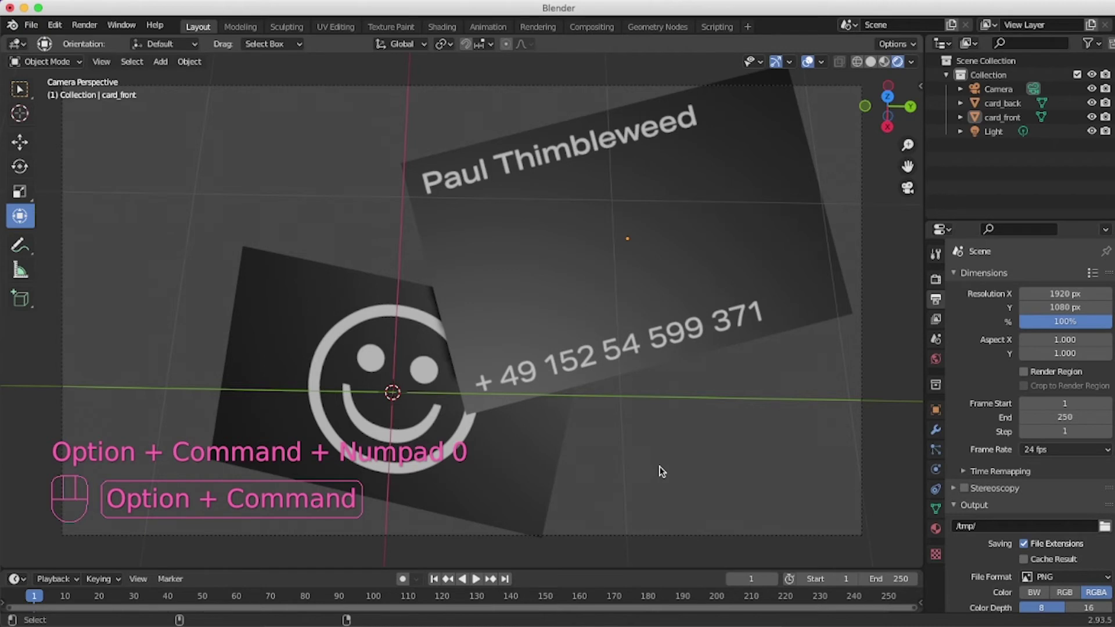
scroll(570, 371, up, 3)
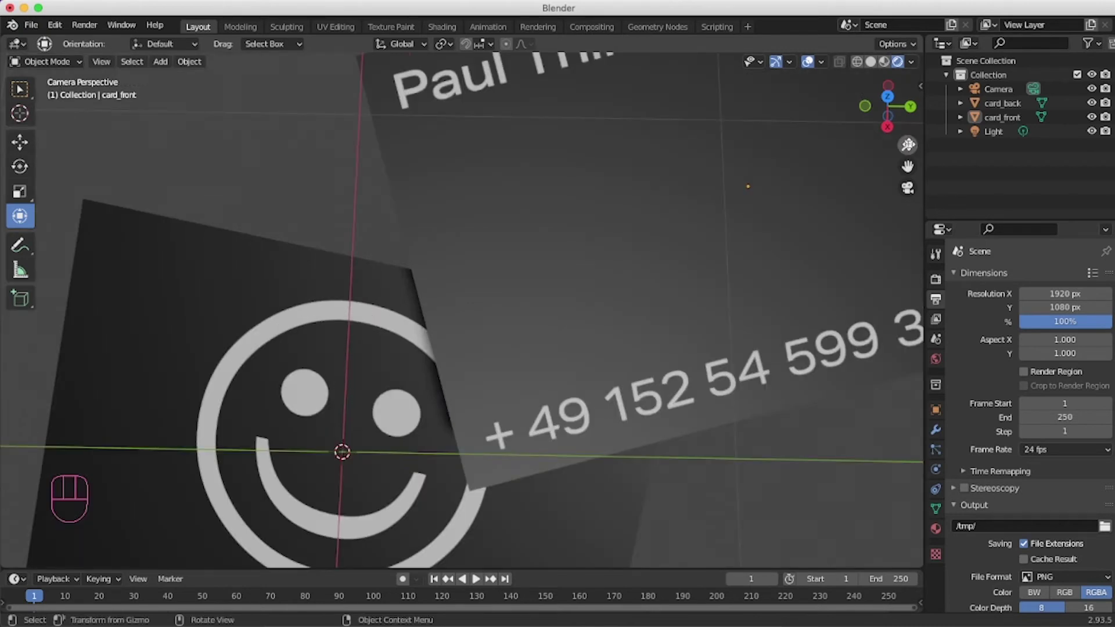
drag(907, 145, 907, 192)
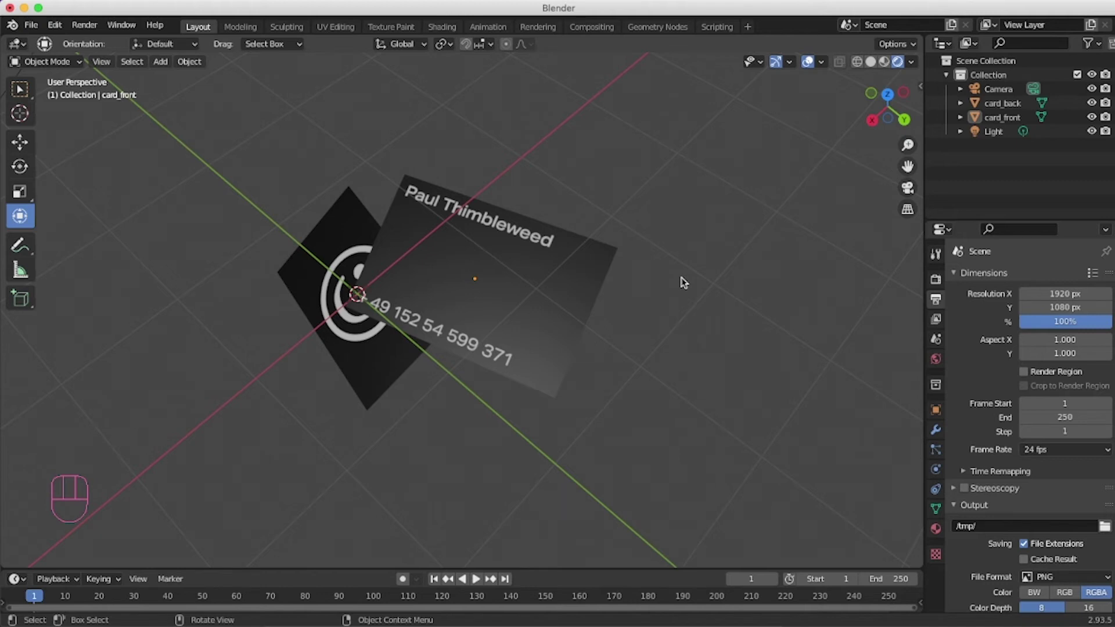
key(shift)
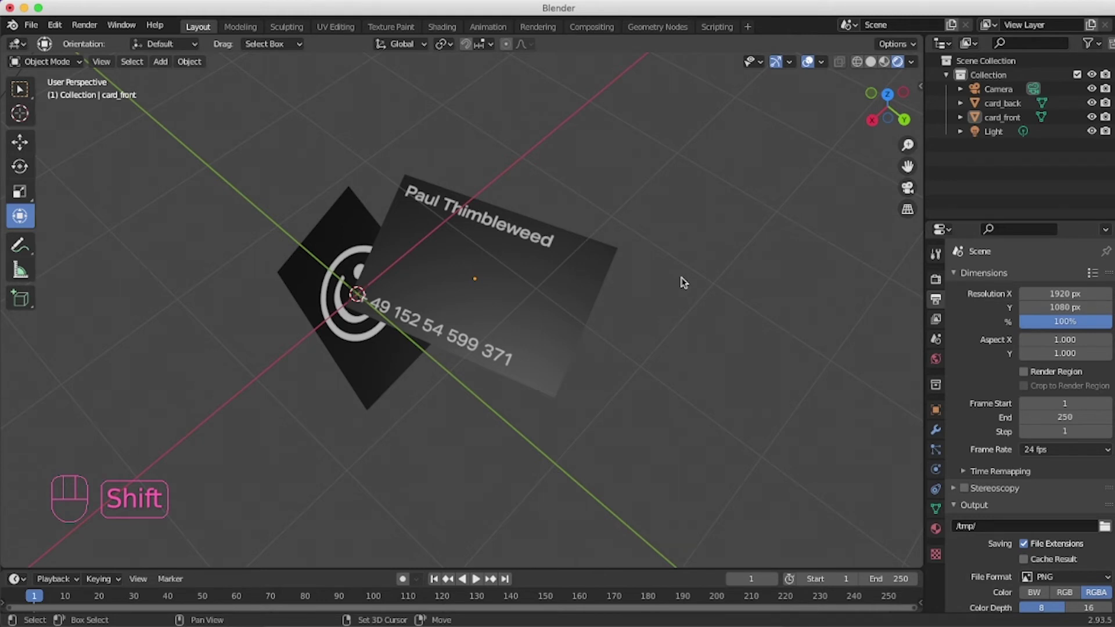
Add a mesh plane and lower it beneath both cards as a ground surface.
key(shift+a)
mouse_move(685, 280)
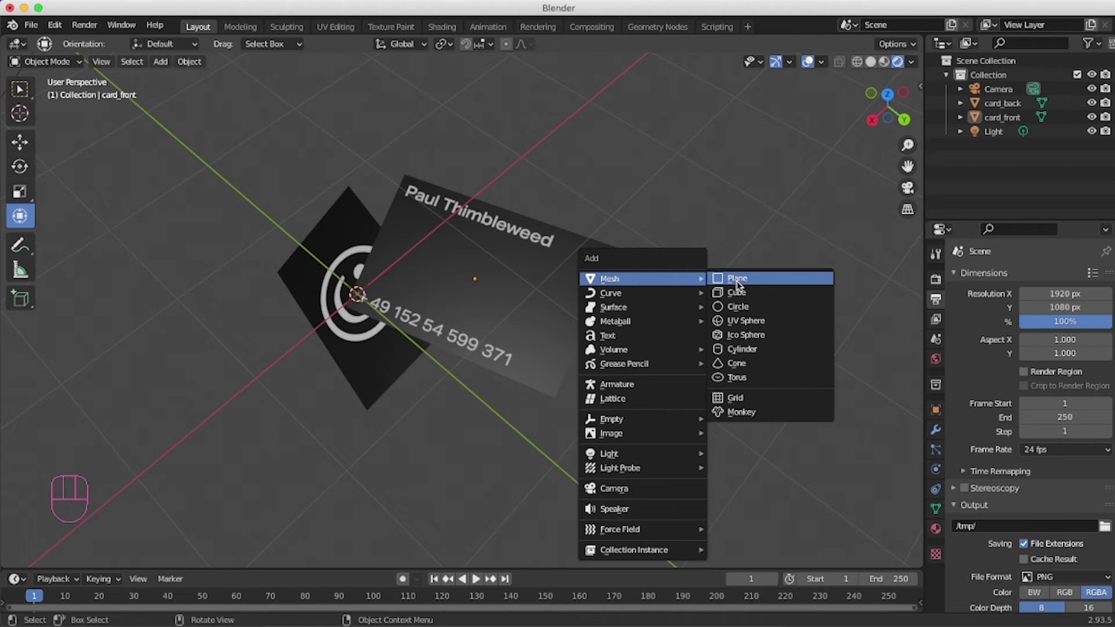
click(736, 285)
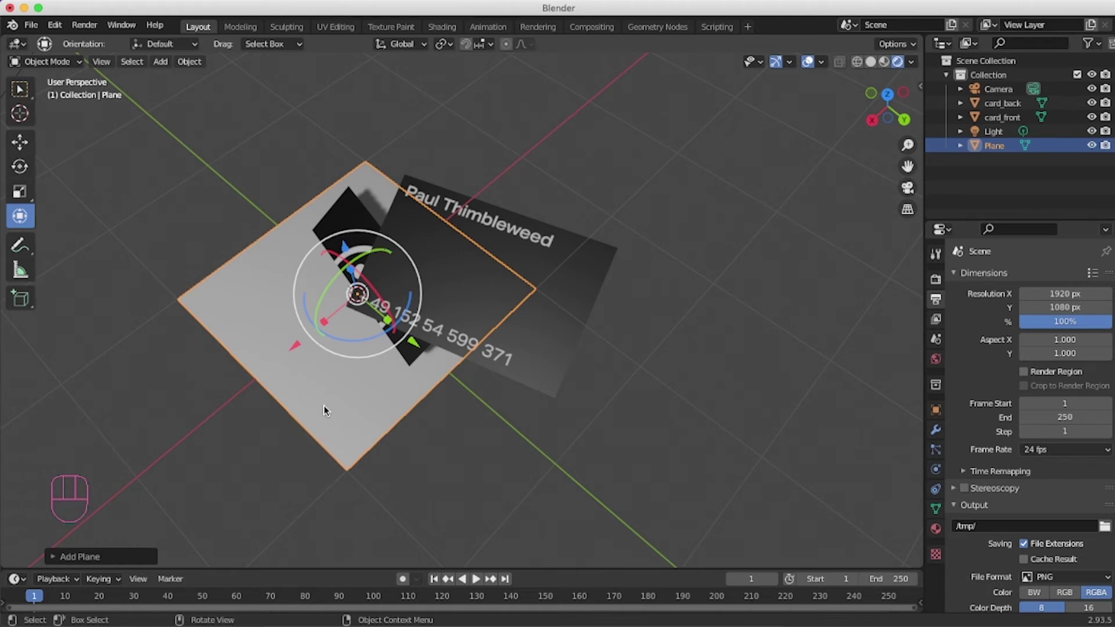
middle_drag(323, 410, 408, 162)
drag(408, 162, 408, 342)
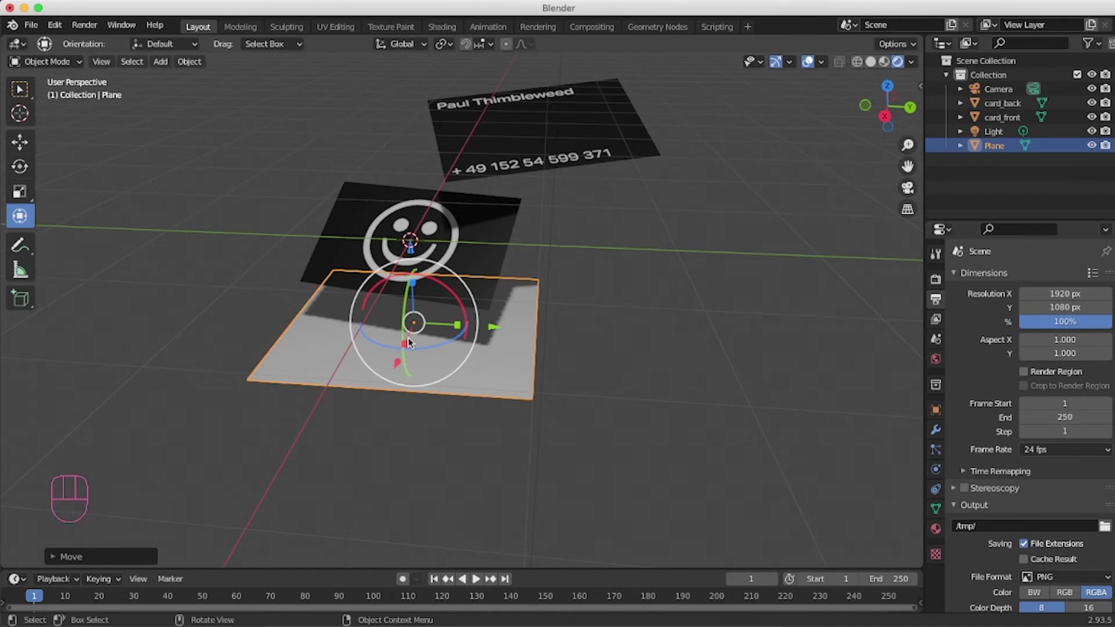
Scale the ground plane up about 3 times so it fills the whole camera frame.
key(KP_0)
key(s)
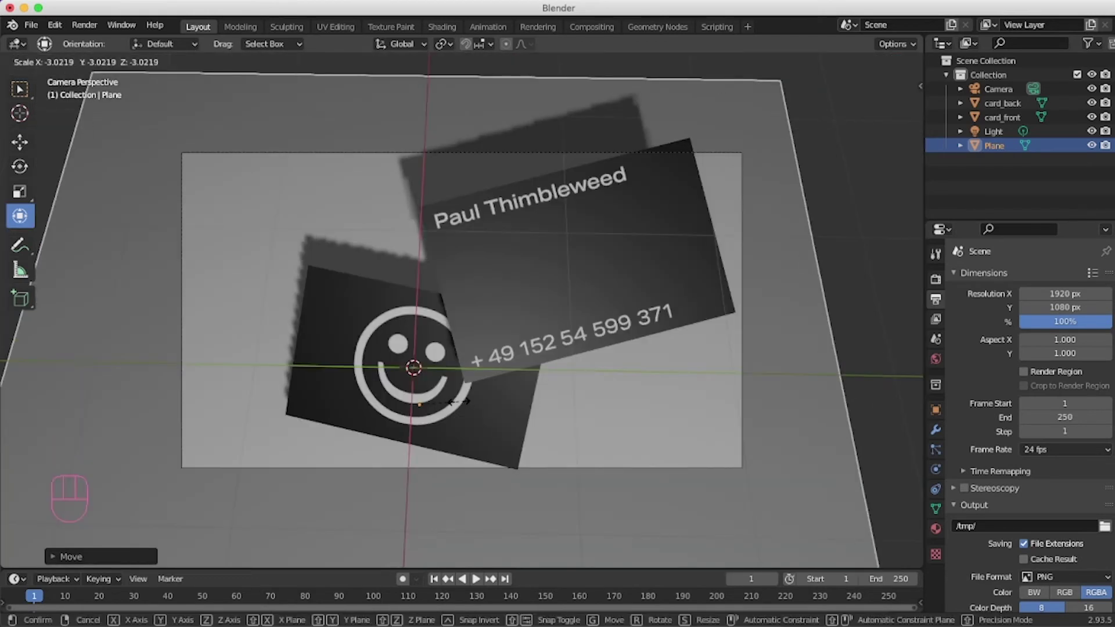
click(531, 364)
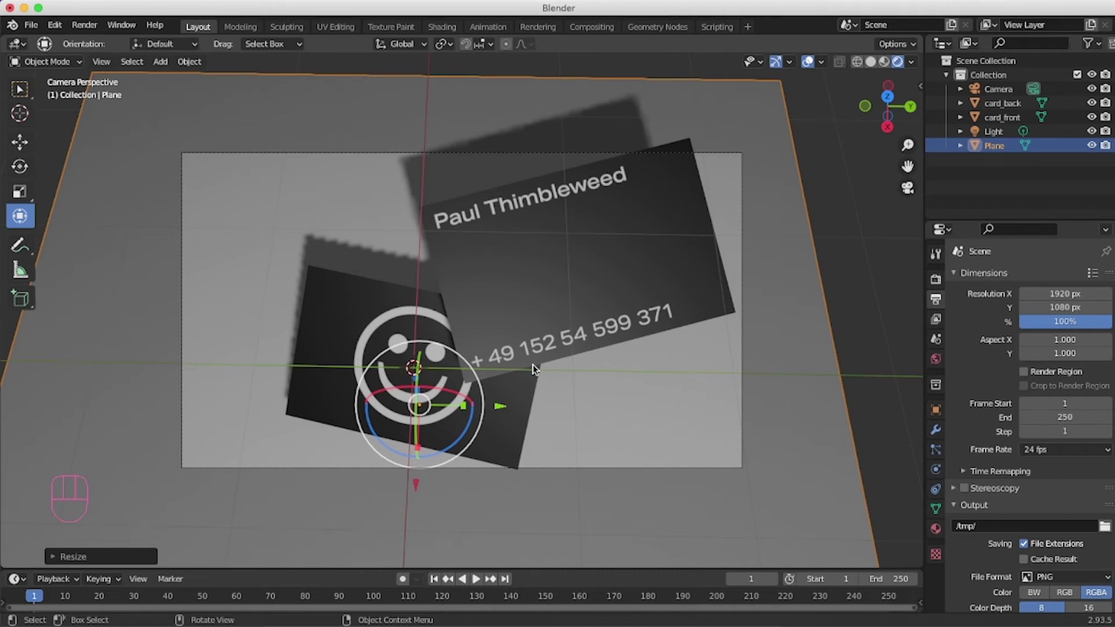
Lock the camera to the view, and reframe the cards from slightly farther away and more directly above.
key(n)
click(914, 148)
click(834, 255)
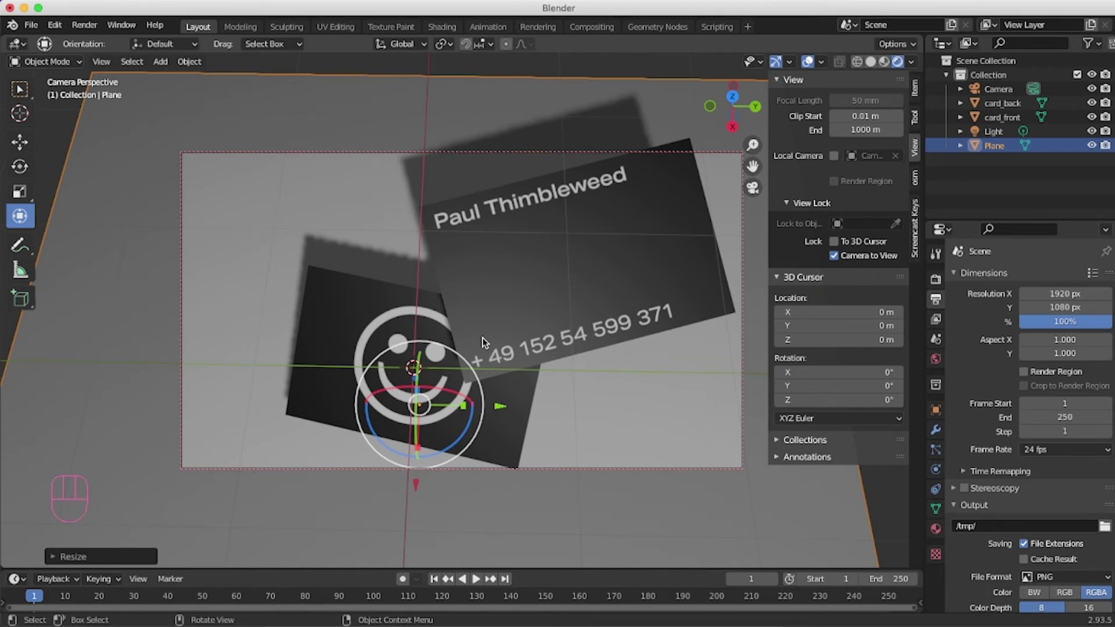
scroll(481, 343, down, 2)
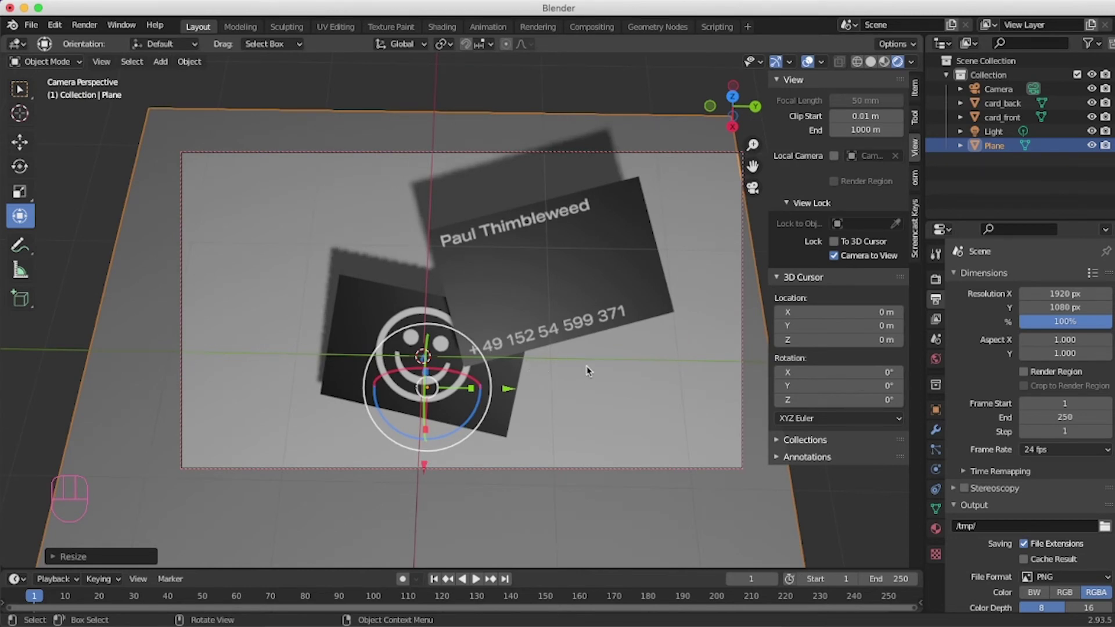
middle_drag(582, 377, 575, 351)
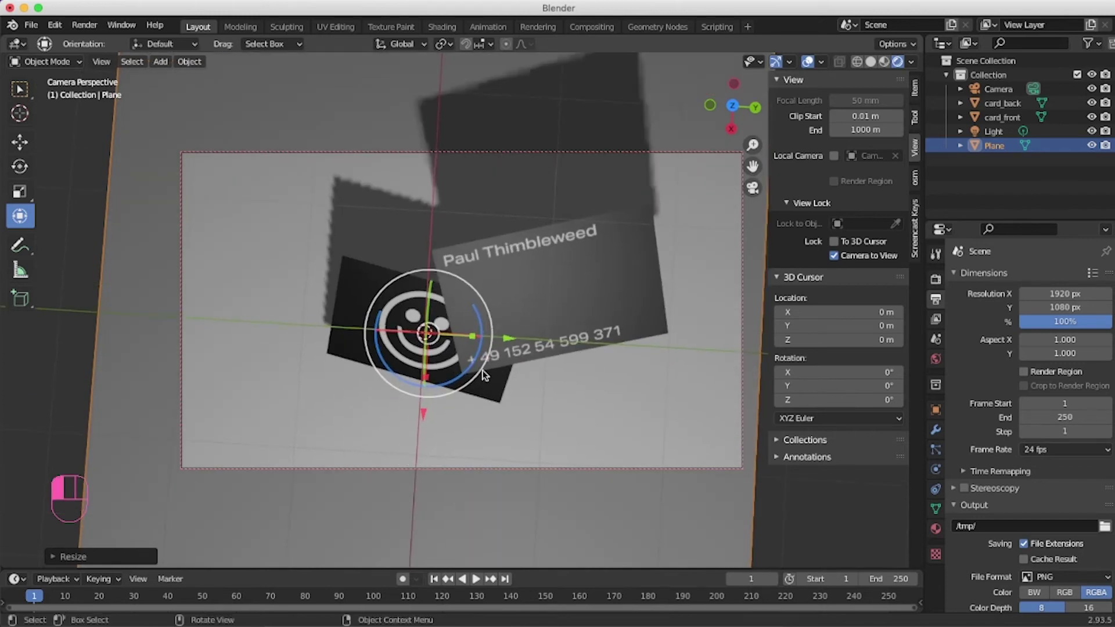
Nudge the front card slightly along Y and X away from the smiley card, and recenter the camera framing.
click(484, 374)
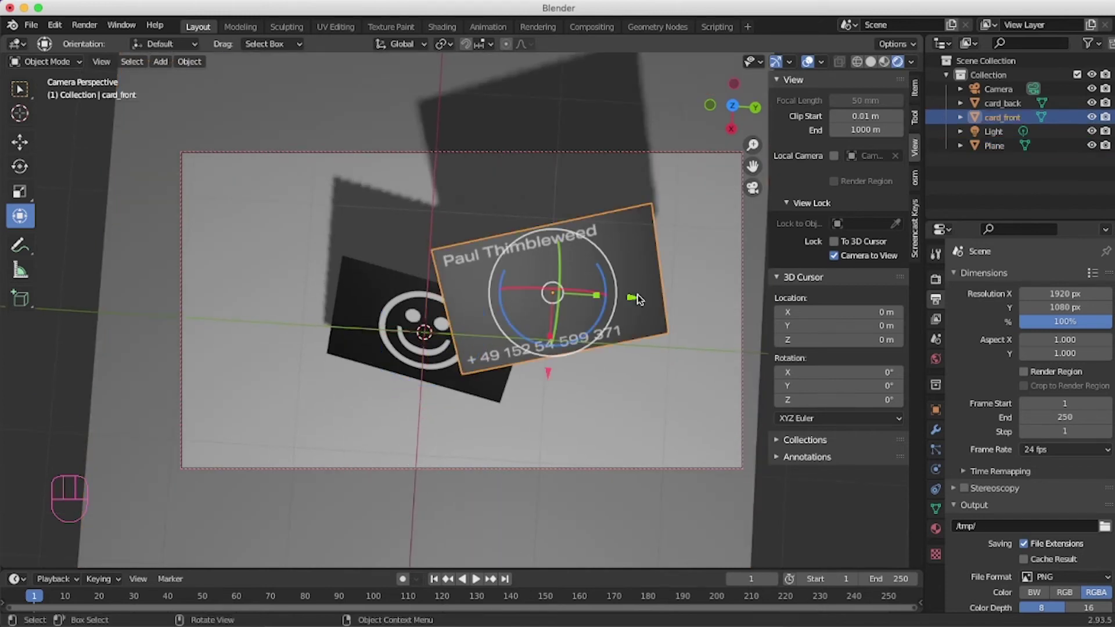
drag(635, 299, 642, 298)
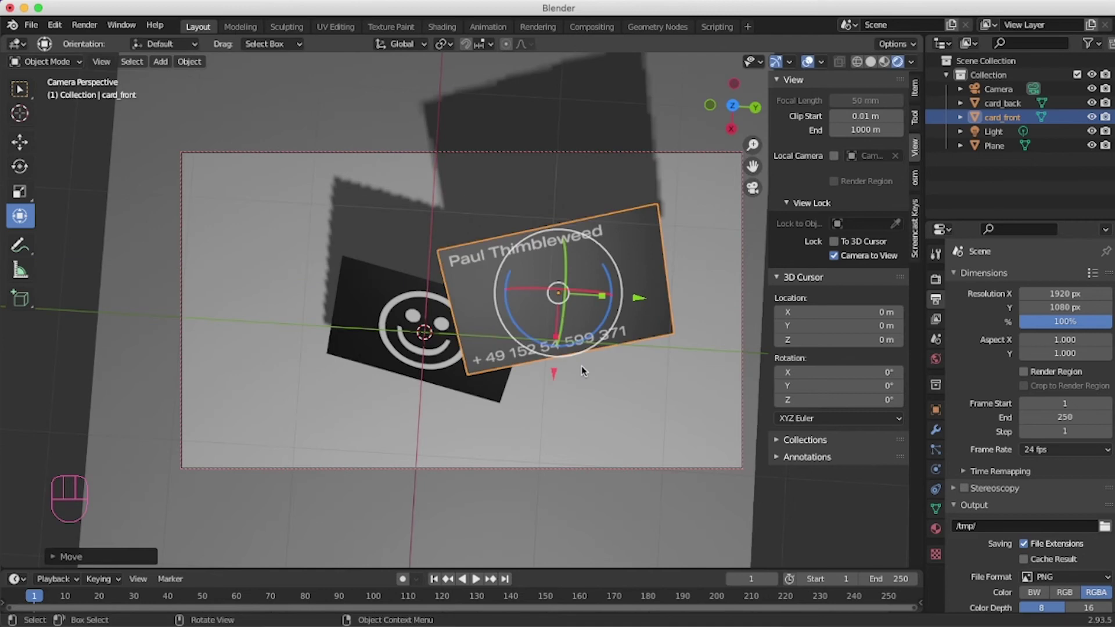
drag(553, 372, 557, 358)
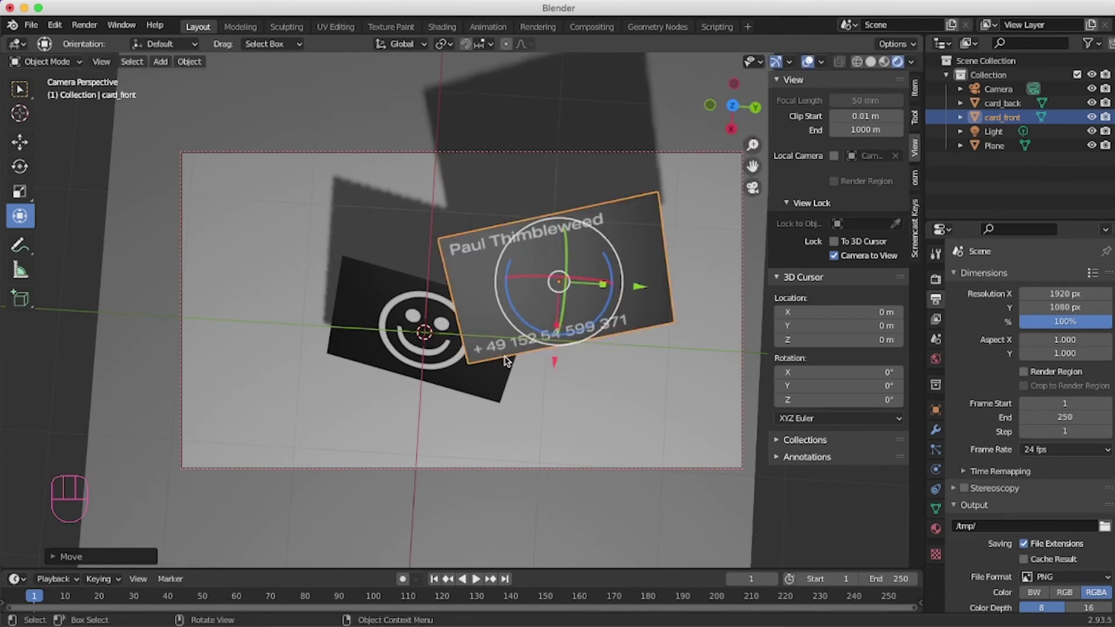
shift+click(496, 362)
shift+middle_drag(497, 362, 488, 365)
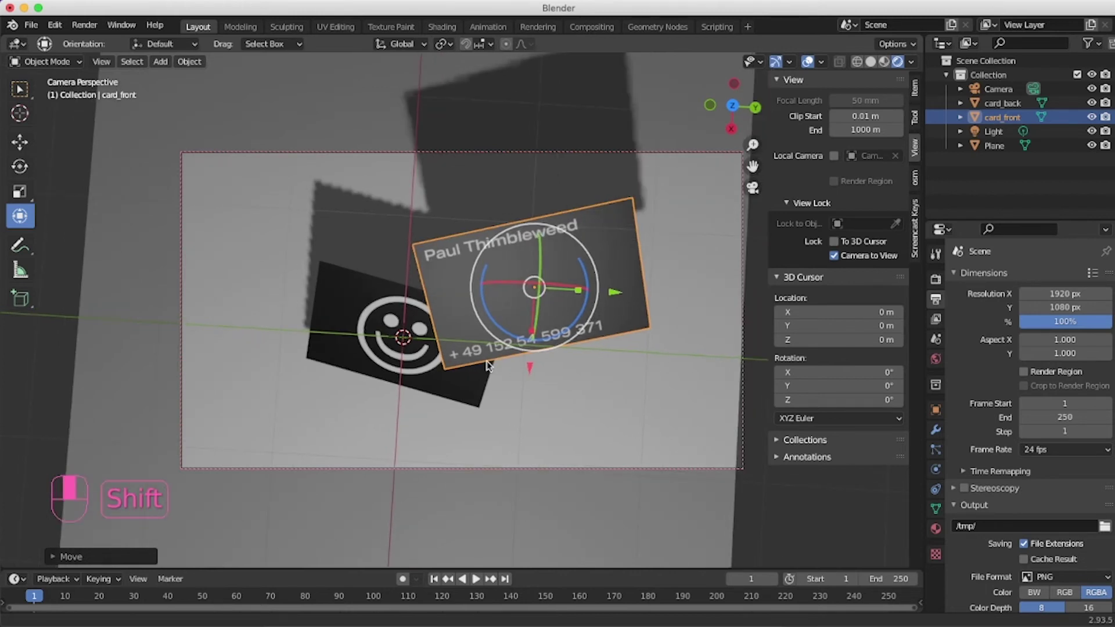
Shift the ground plane slightly along Y beneath the cards and deselect it.
click(341, 308)
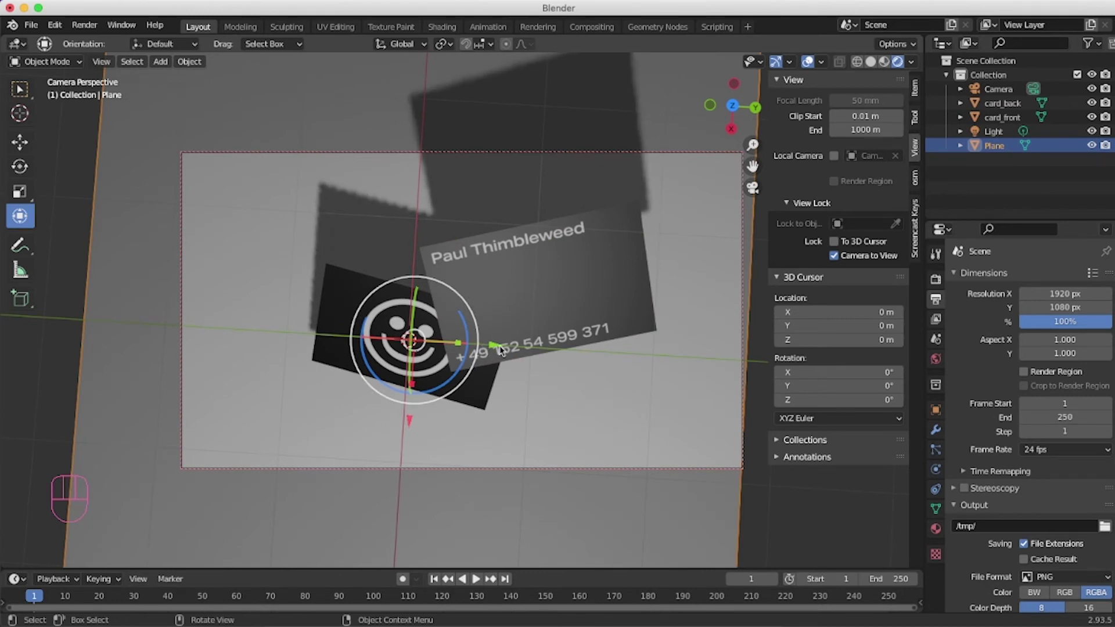
drag(501, 349, 489, 321)
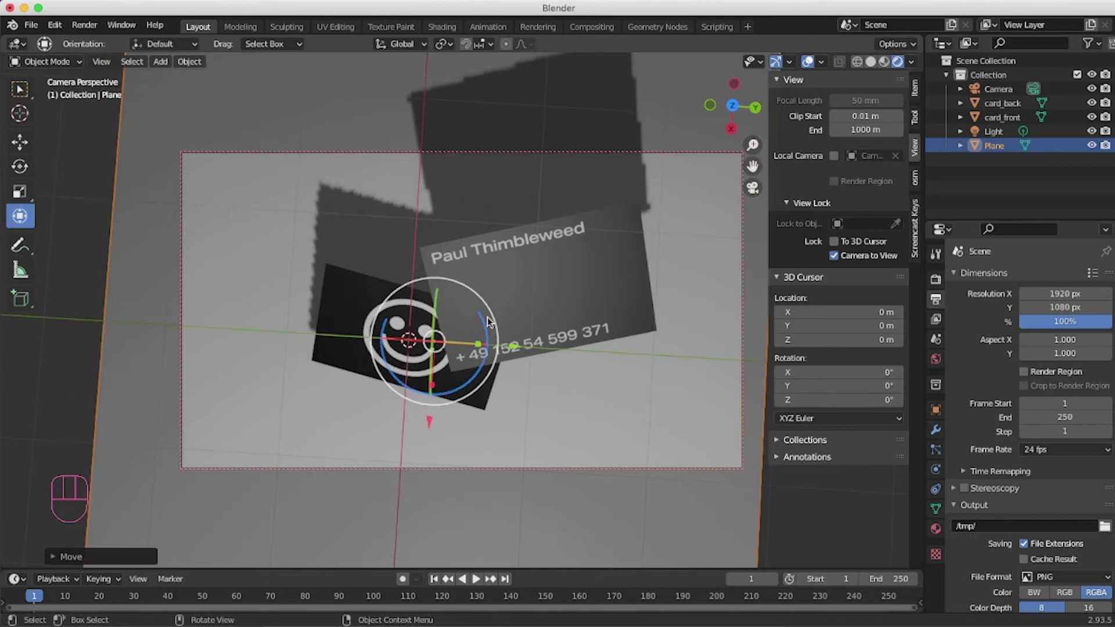
click(68, 249)
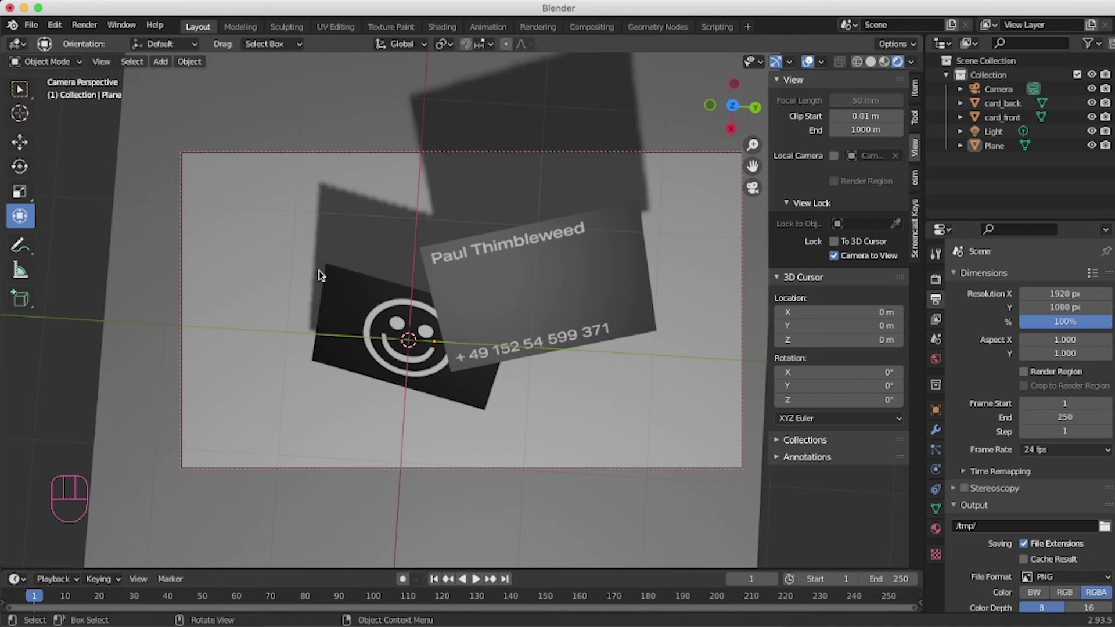
Render the scene as a still image, review it and return to the scene layout.
click(84, 24)
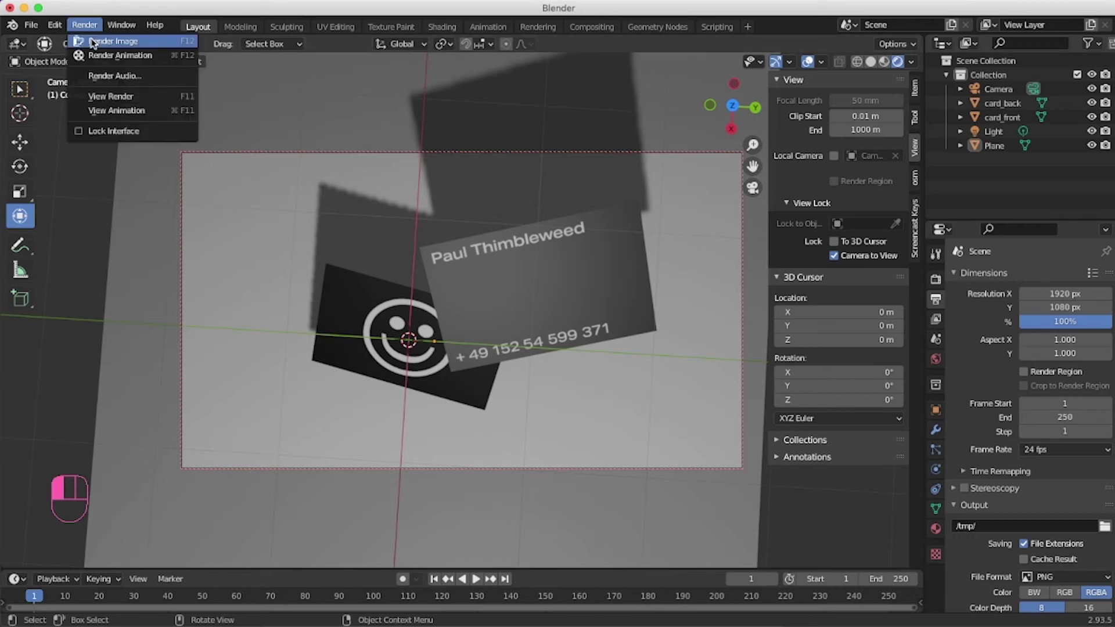
click(96, 42)
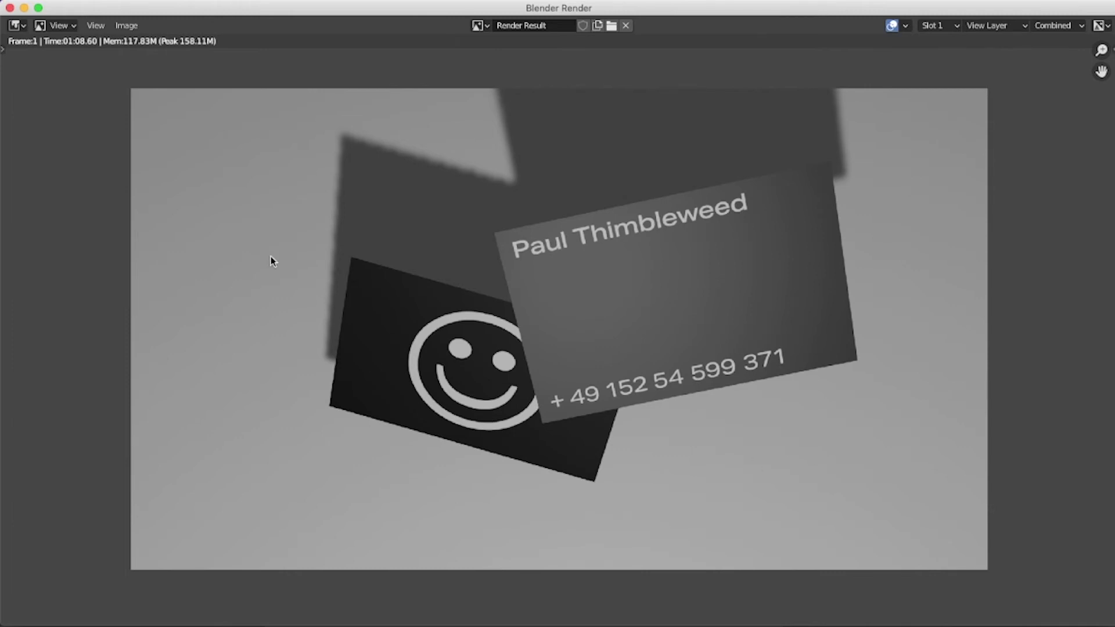
click(127, 25)
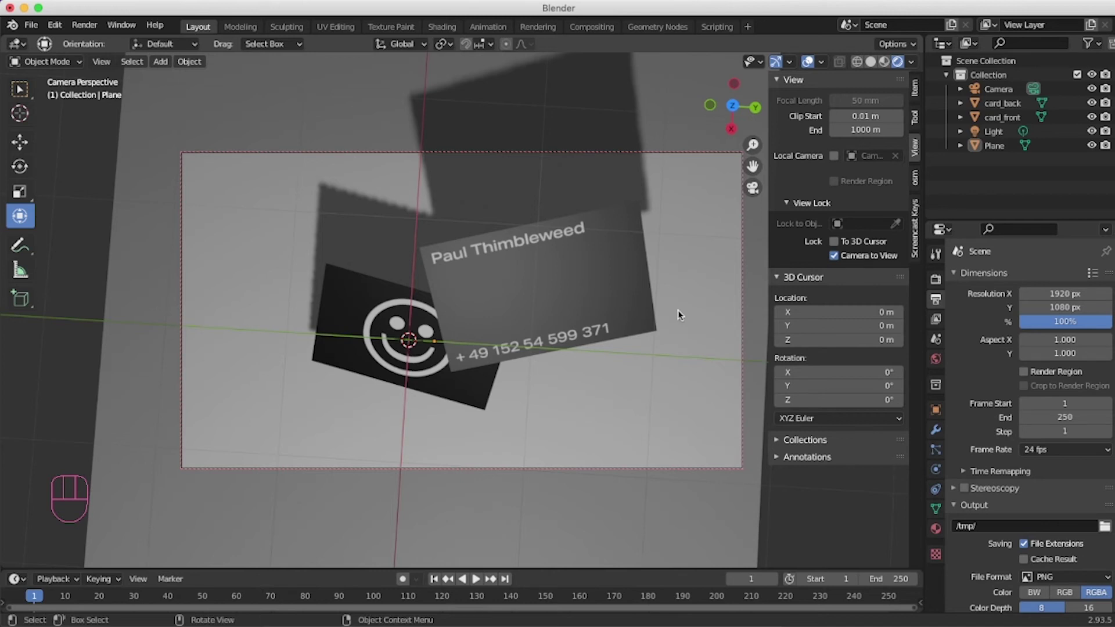
Adjust the camera's angle on the cards slightly, unlock the camera from the view and orbit out of the camera view.
click(752, 191)
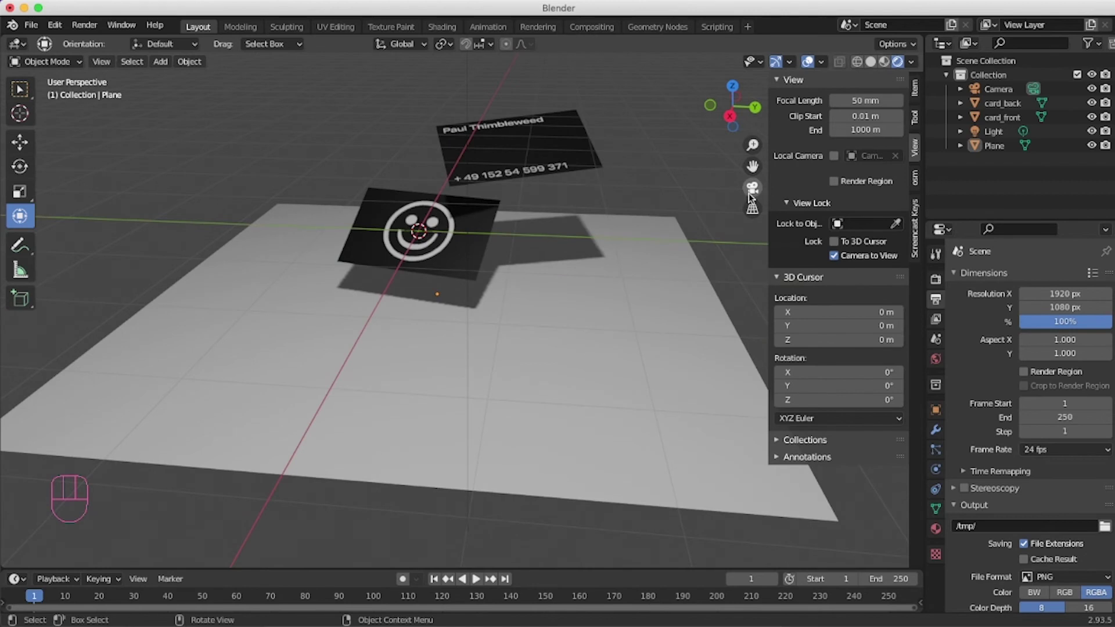
click(752, 192)
mouse_move(567, 289)
middle_down()
mouse_move(575, 271)
mouse_move(569, 278)
middle_up()
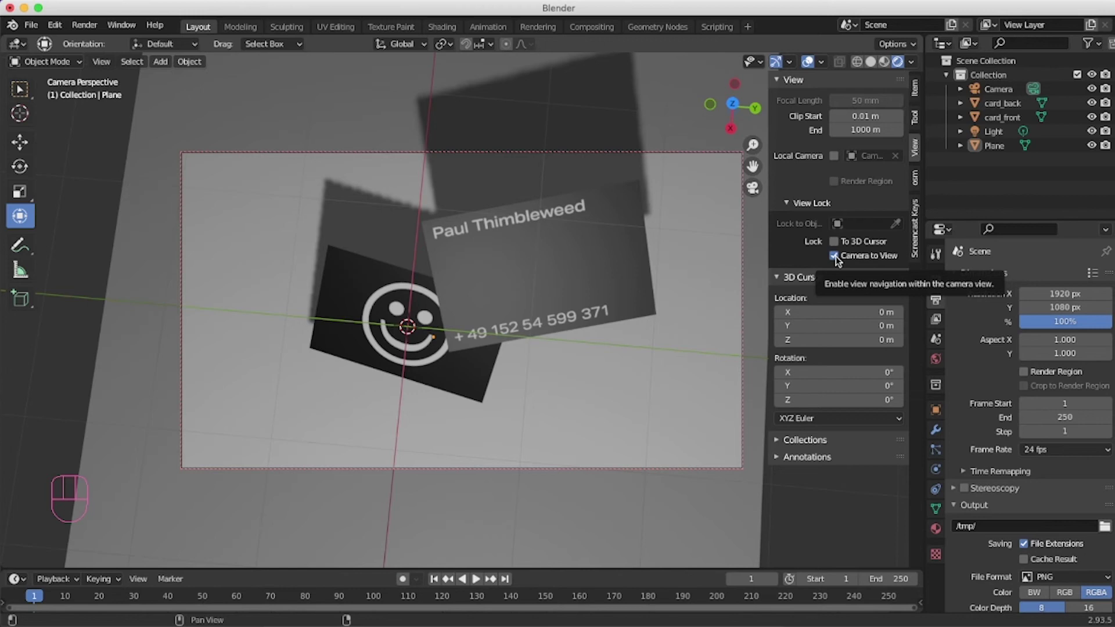
key(KP_0)
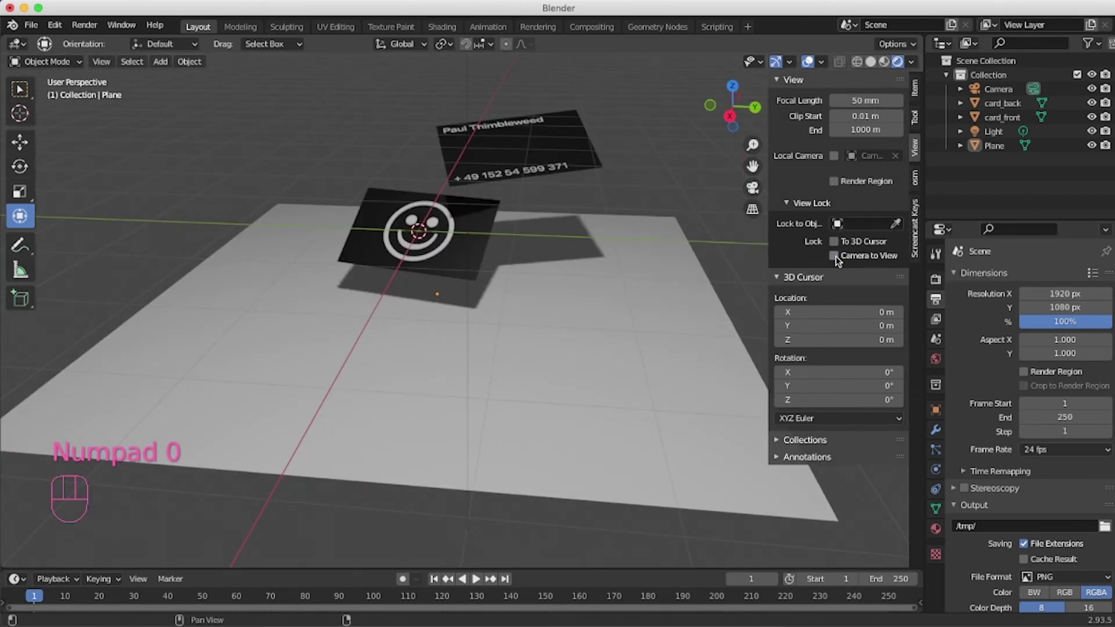
key(KP_0)
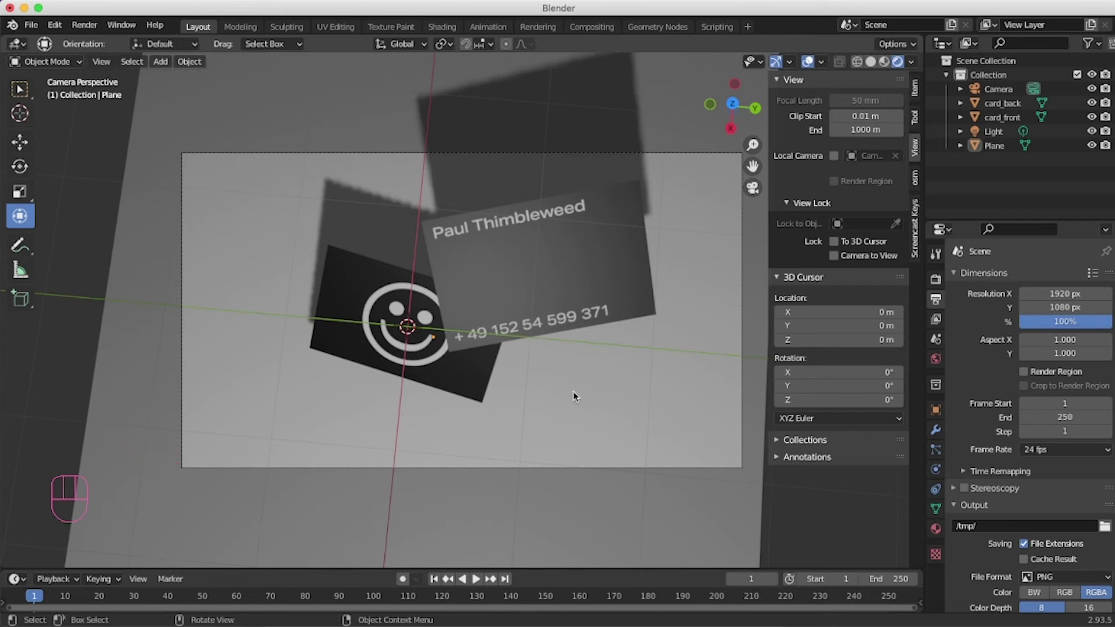
middle_drag(562, 393, 537, 386)
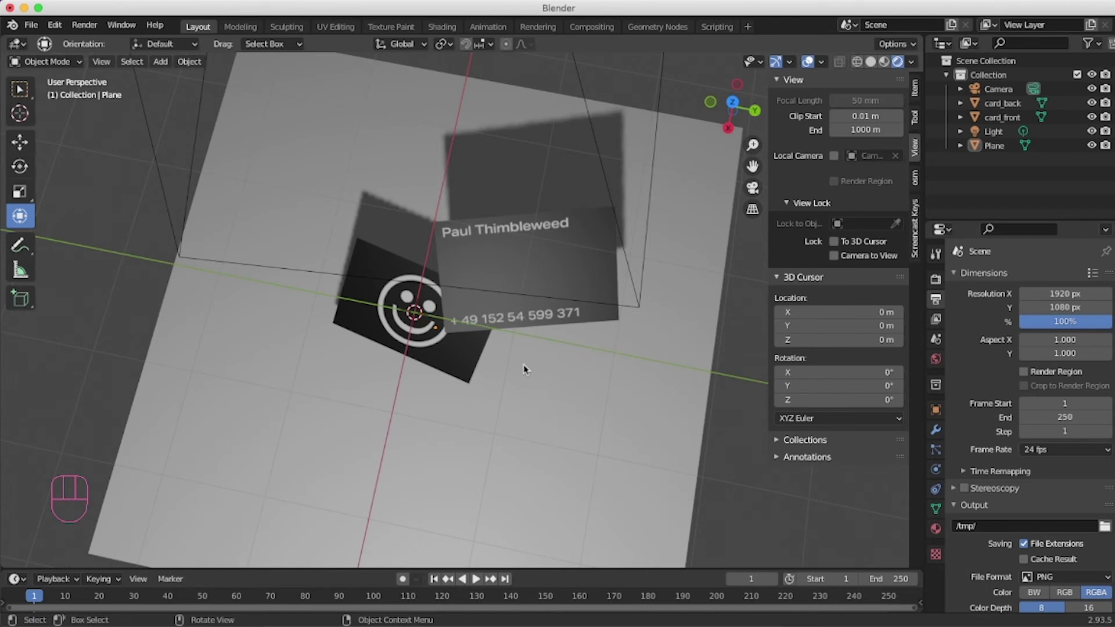
Give the ground plane a new material with a saturated pink base color.
click(552, 452)
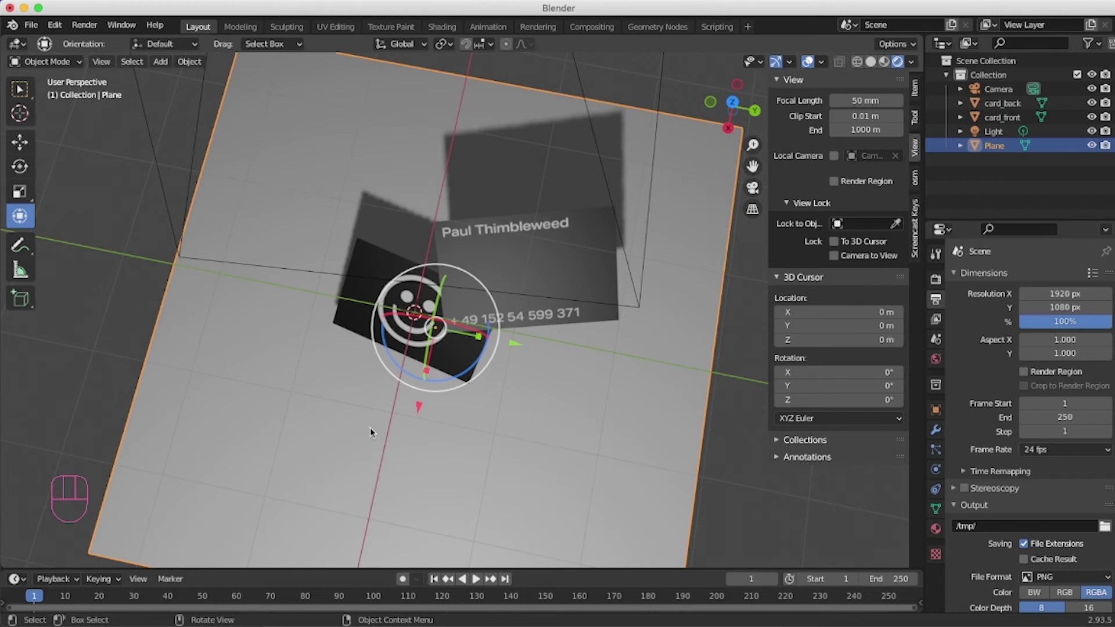
click(934, 529)
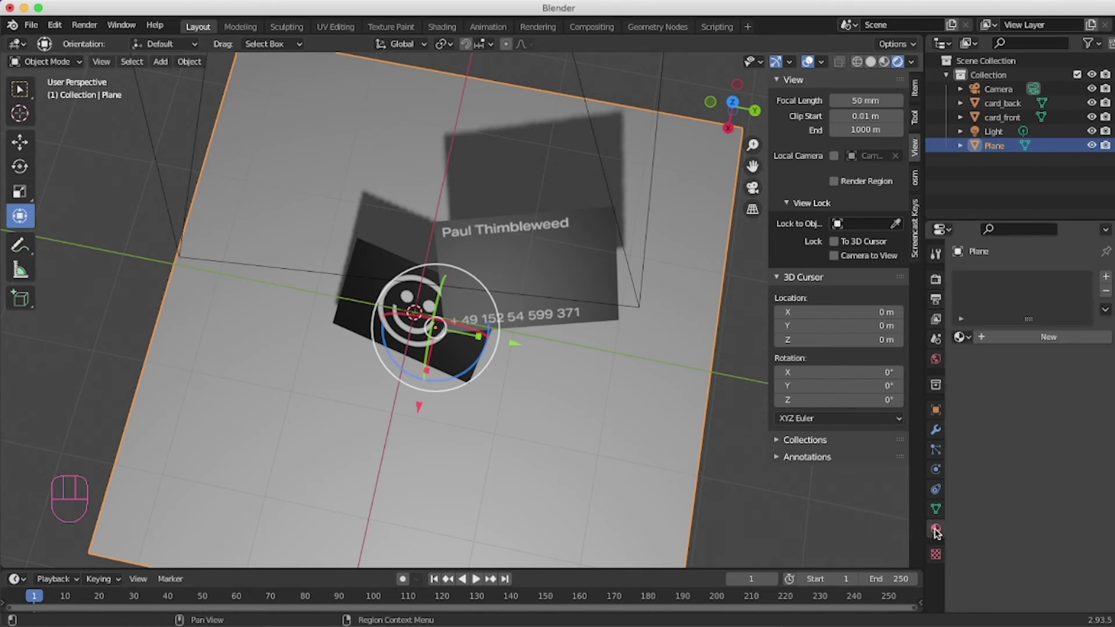
click(1031, 338)
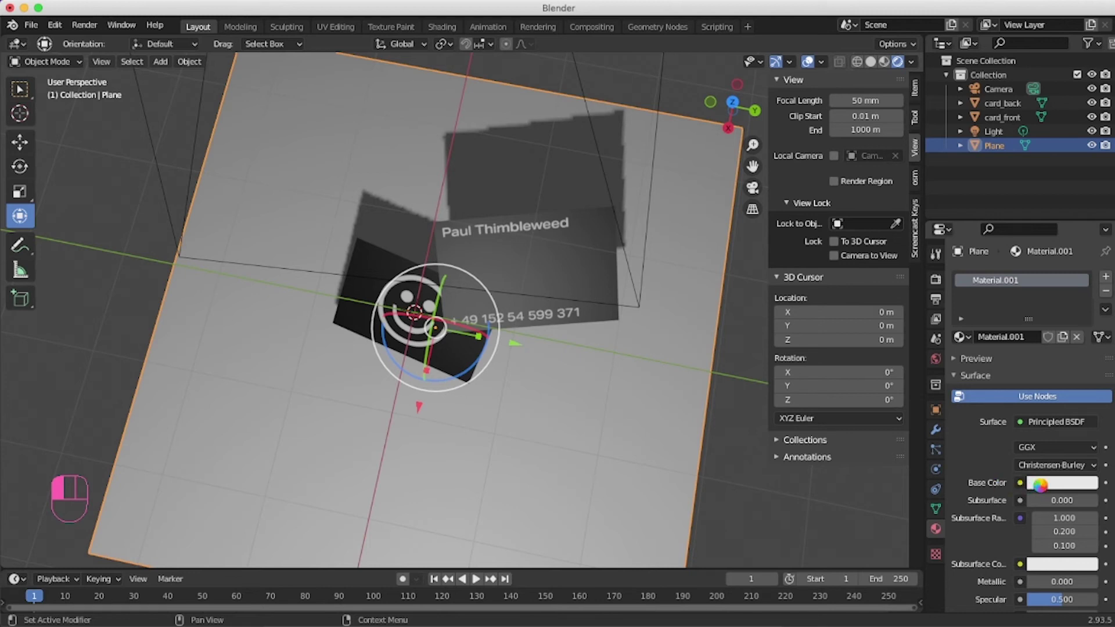
scroll(1053, 464, down, 2)
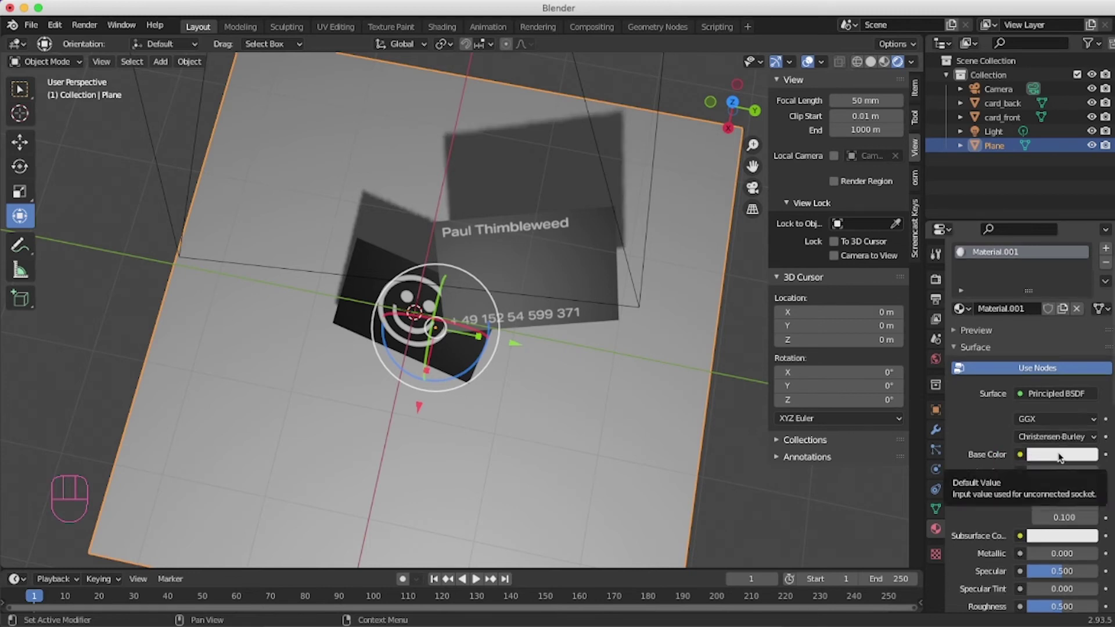
click(1063, 457)
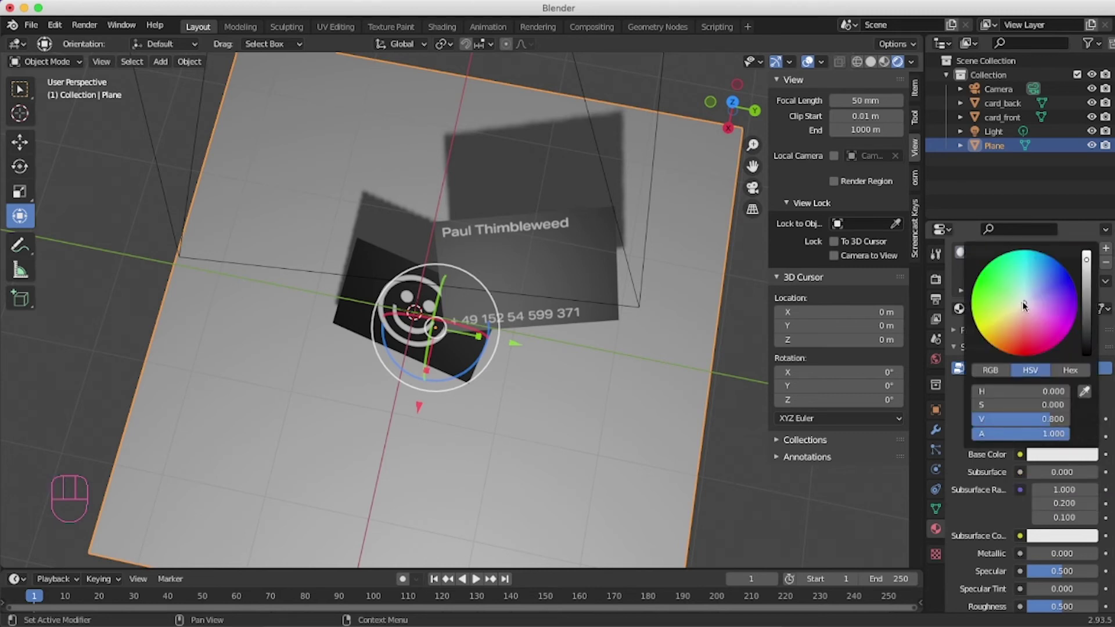
click(1033, 313)
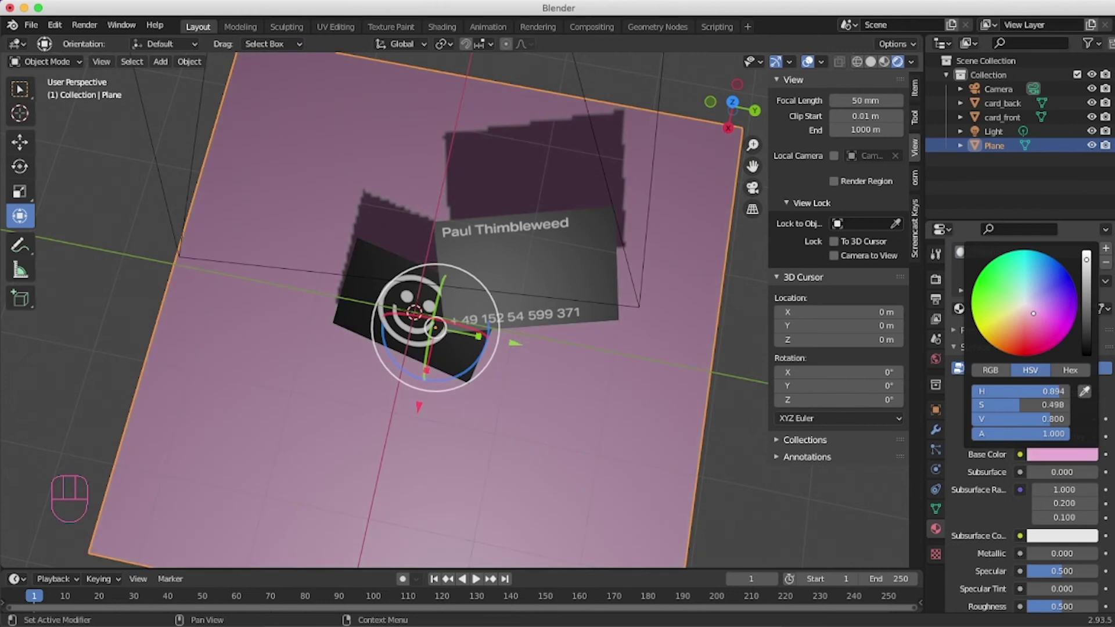
click(1035, 318)
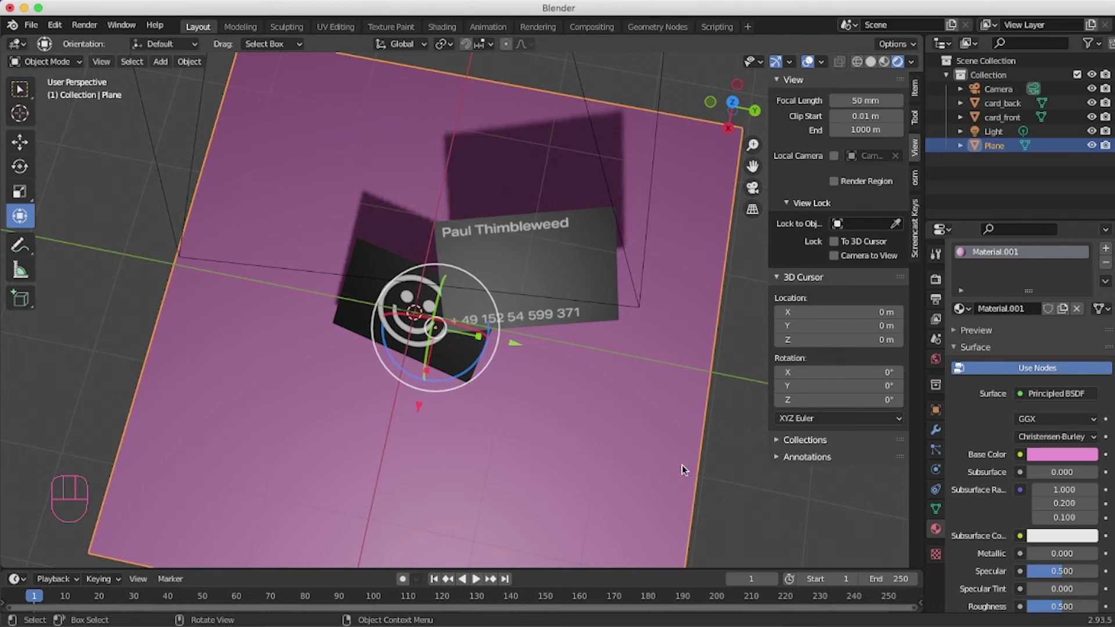
Try different roughness values on the pink material, settle on 0.153 and inspect its reflection from several angles.
click(1036, 610)
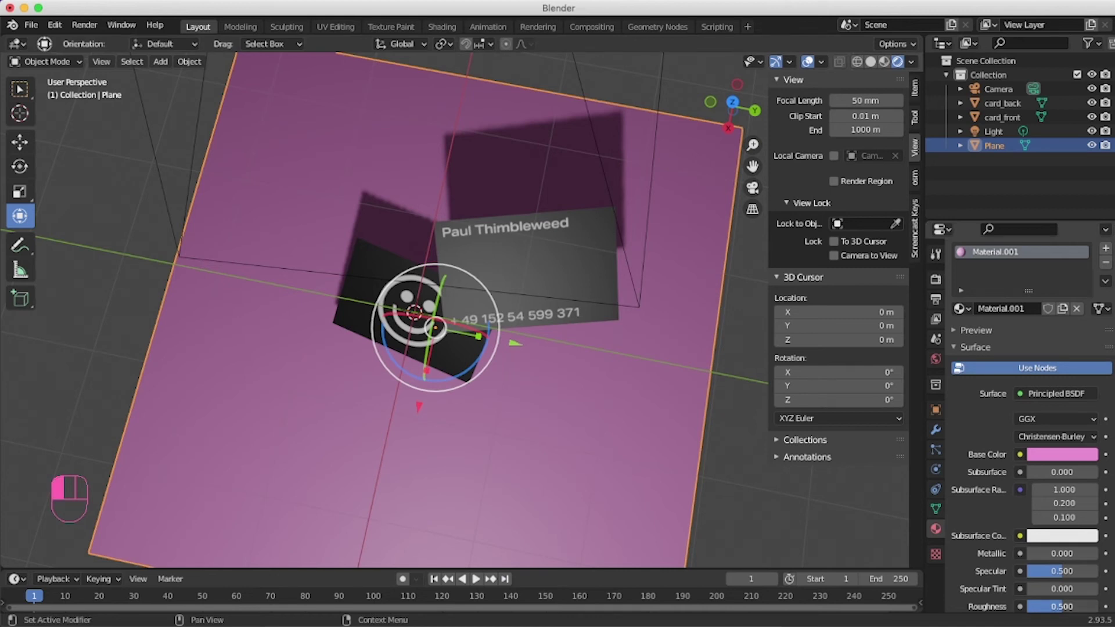
drag(1036, 606, 1062, 606)
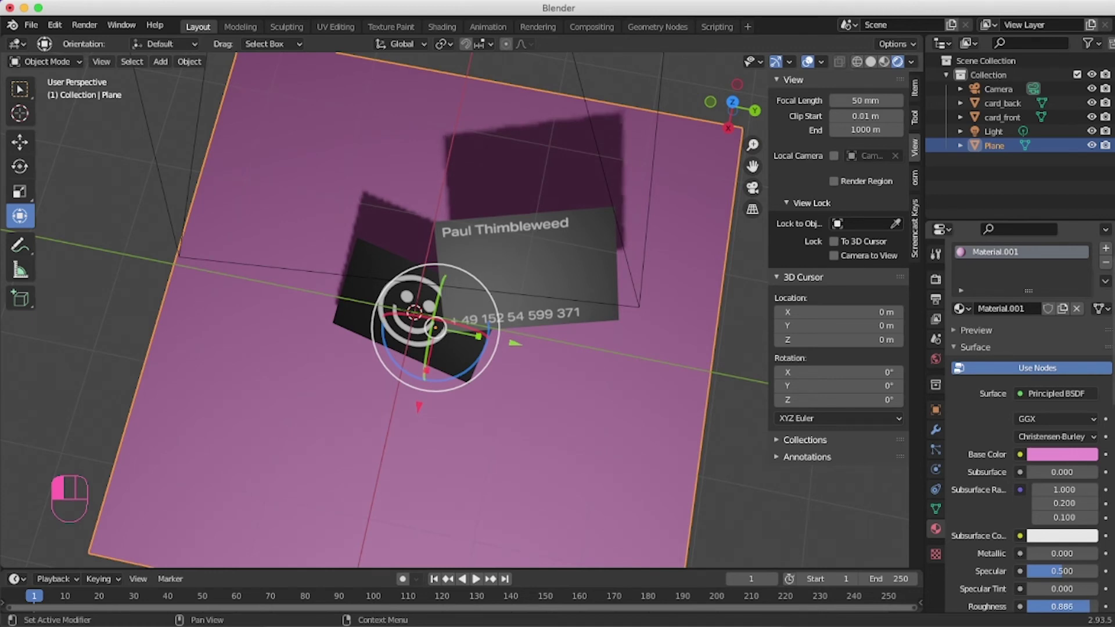
drag(1062, 606, 1052, 606)
drag(1061, 606, 1037, 606)
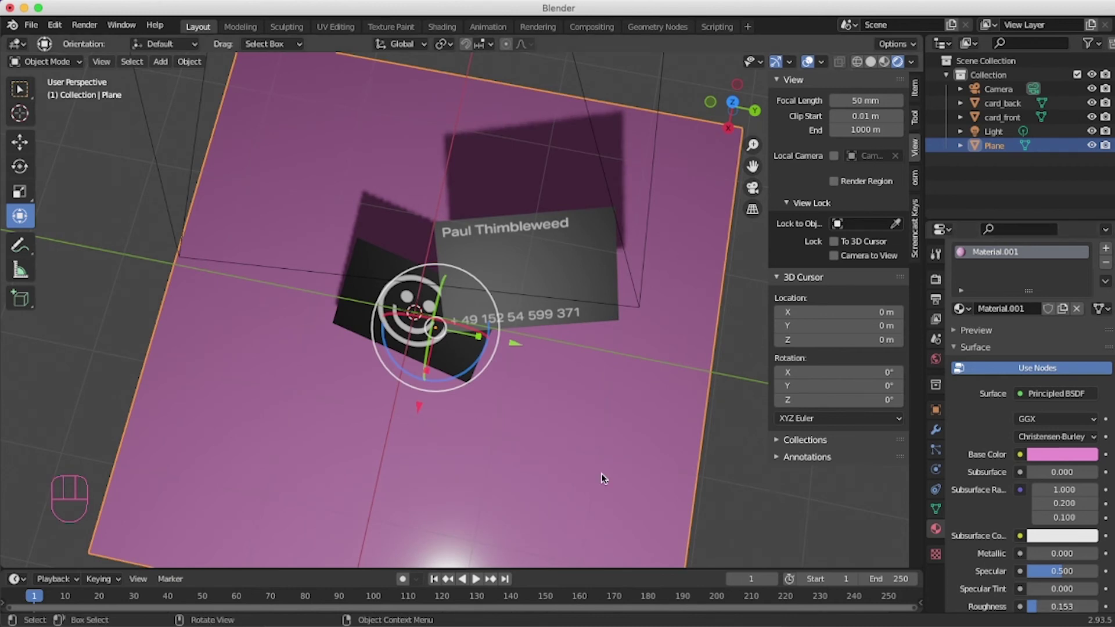
middle_drag(602, 477, 421, 408)
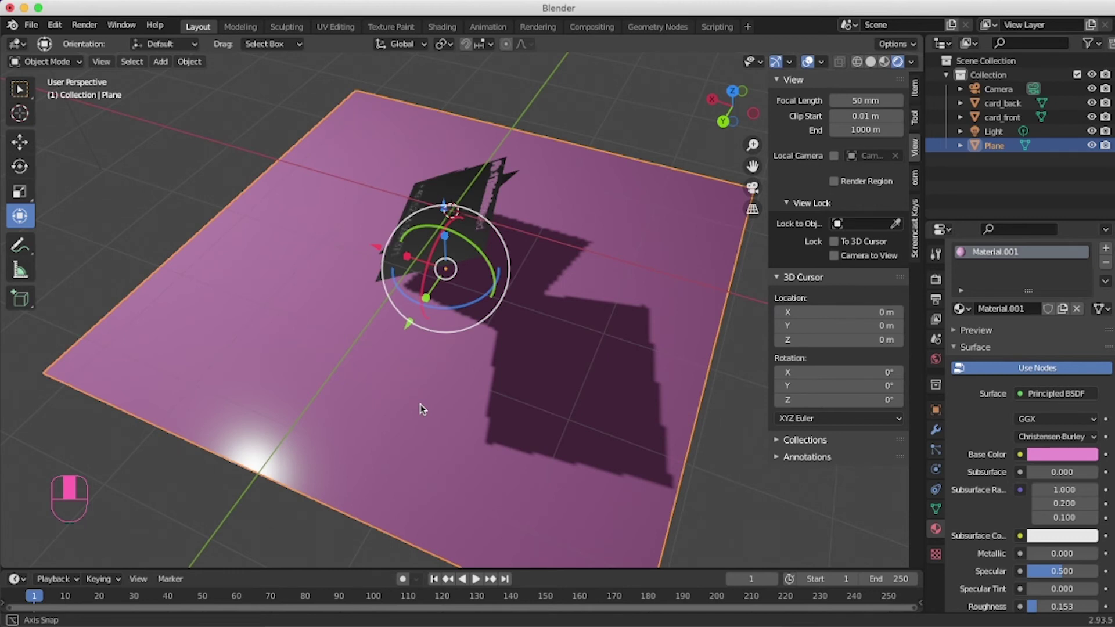
middle_drag(422, 408, 581, 464)
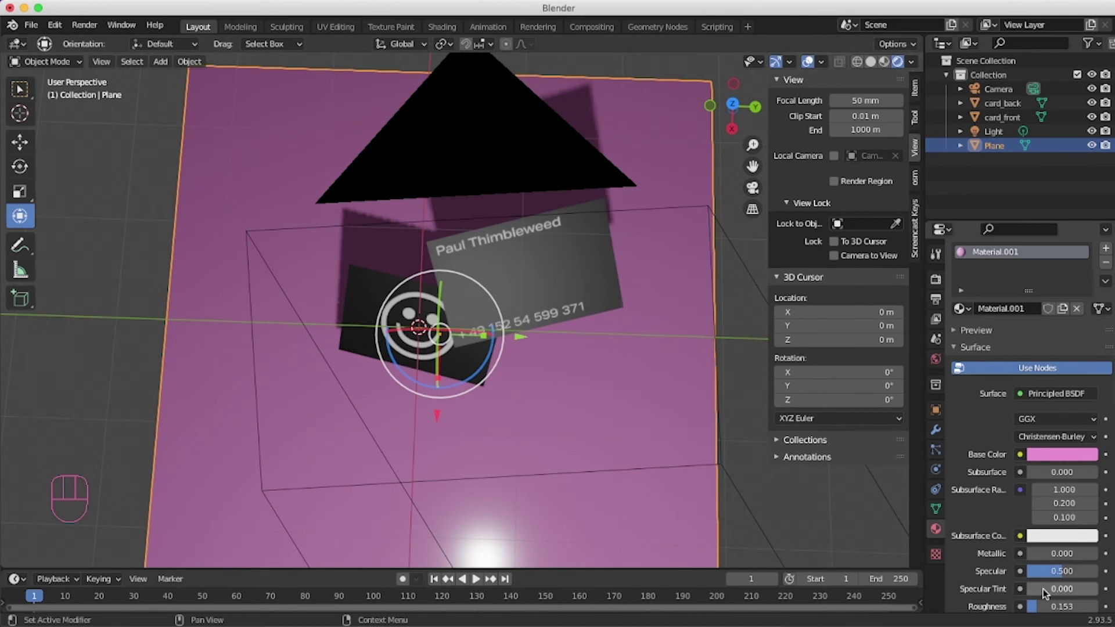
Set the pink ground material's roughness to 0.900, try different roughness values on the front card and settle on 0.856.
drag(1044, 604, 1050, 600)
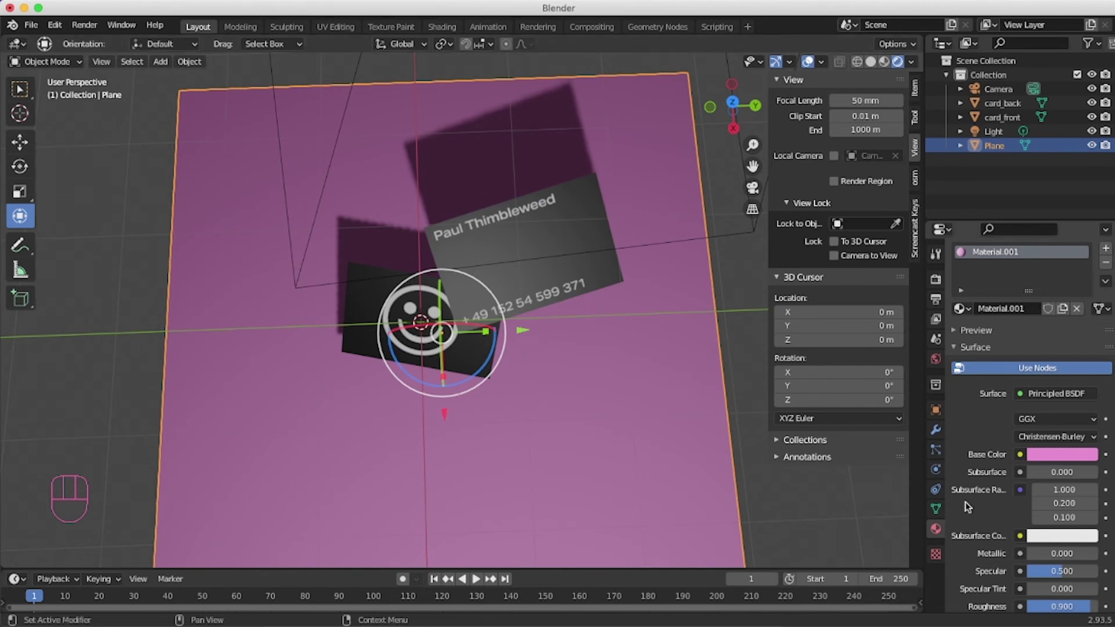
click(448, 259)
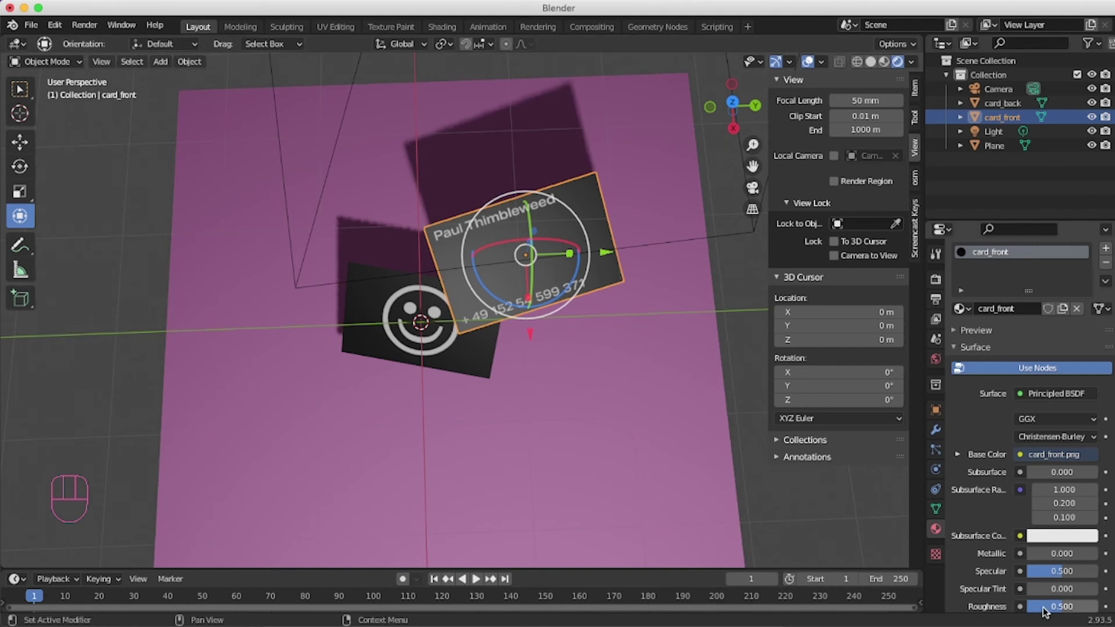
drag(1043, 611, 1061, 611)
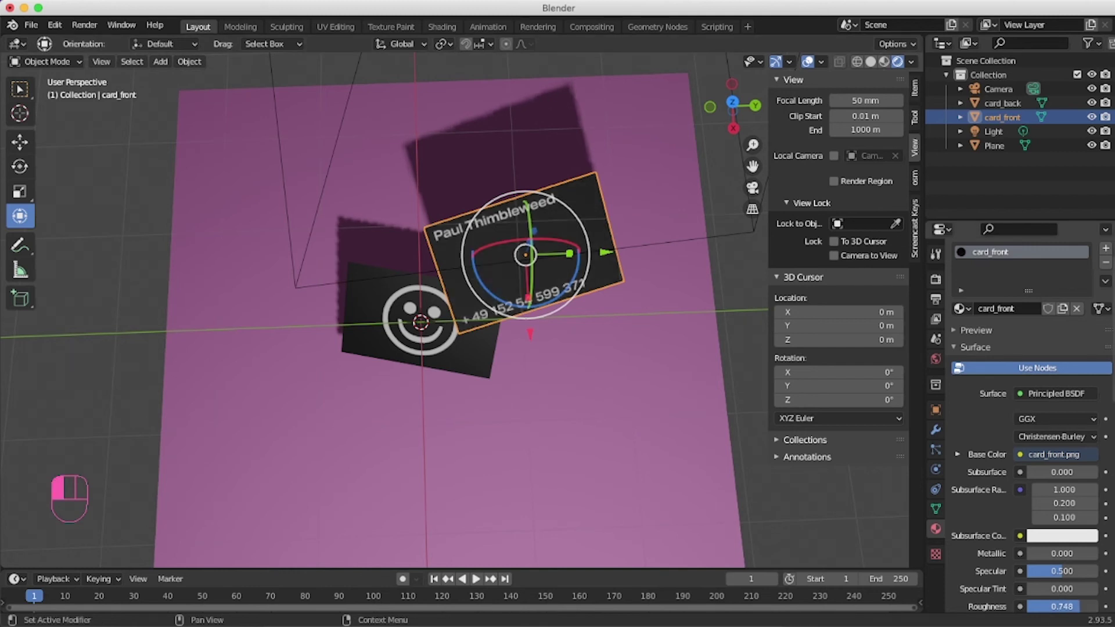
drag(1062, 606, 1046, 606)
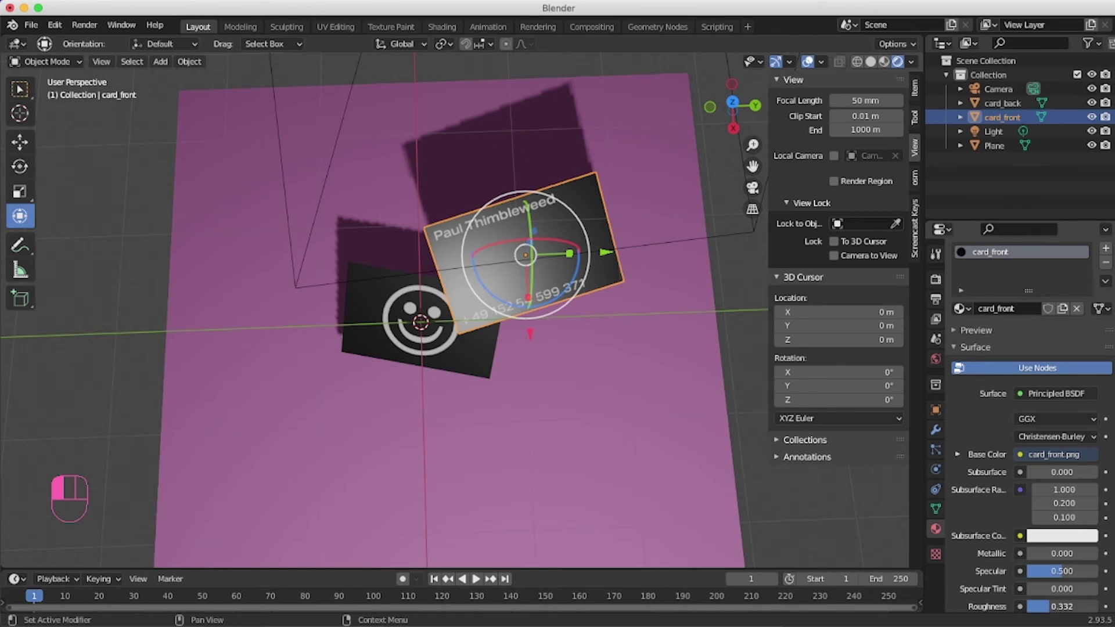
drag(1046, 606, 1056, 606)
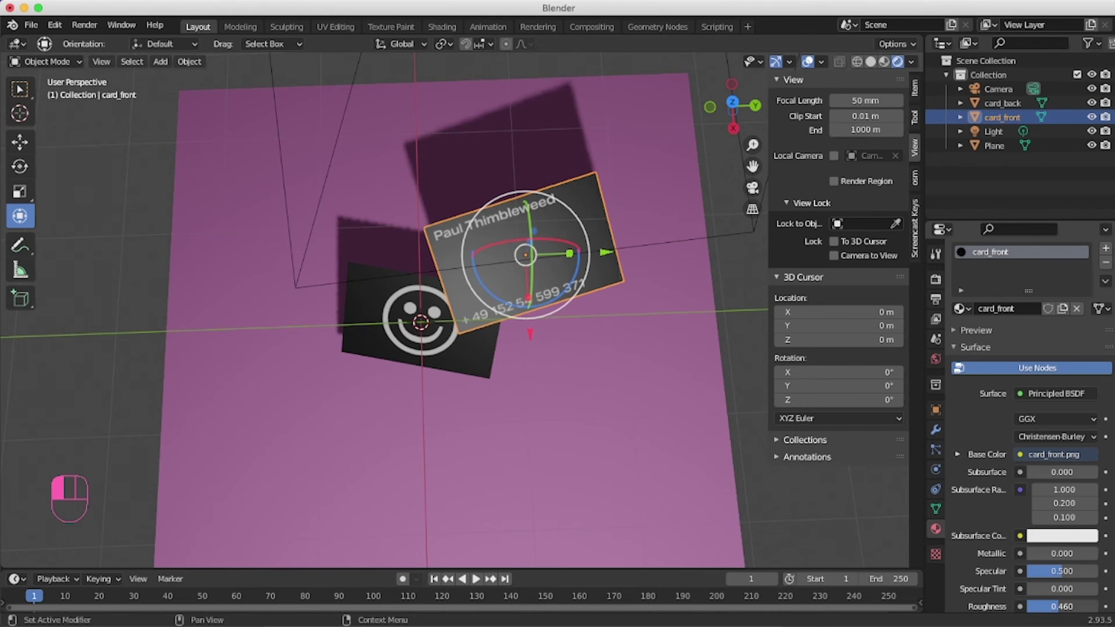
drag(1056, 606, 1080, 607)
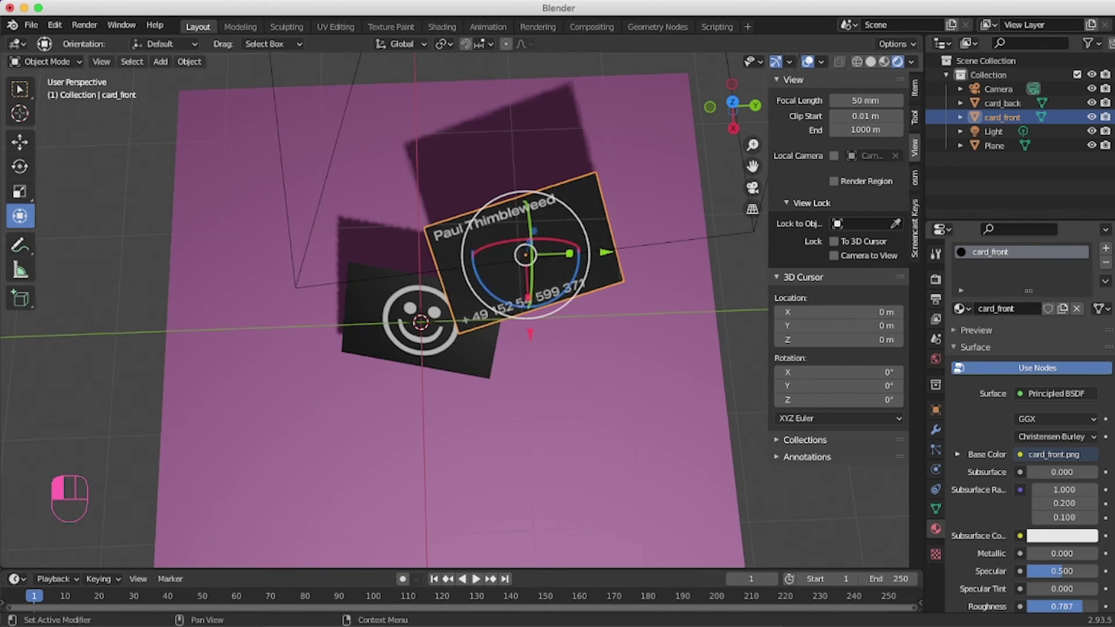
drag(1080, 606, 1085, 606)
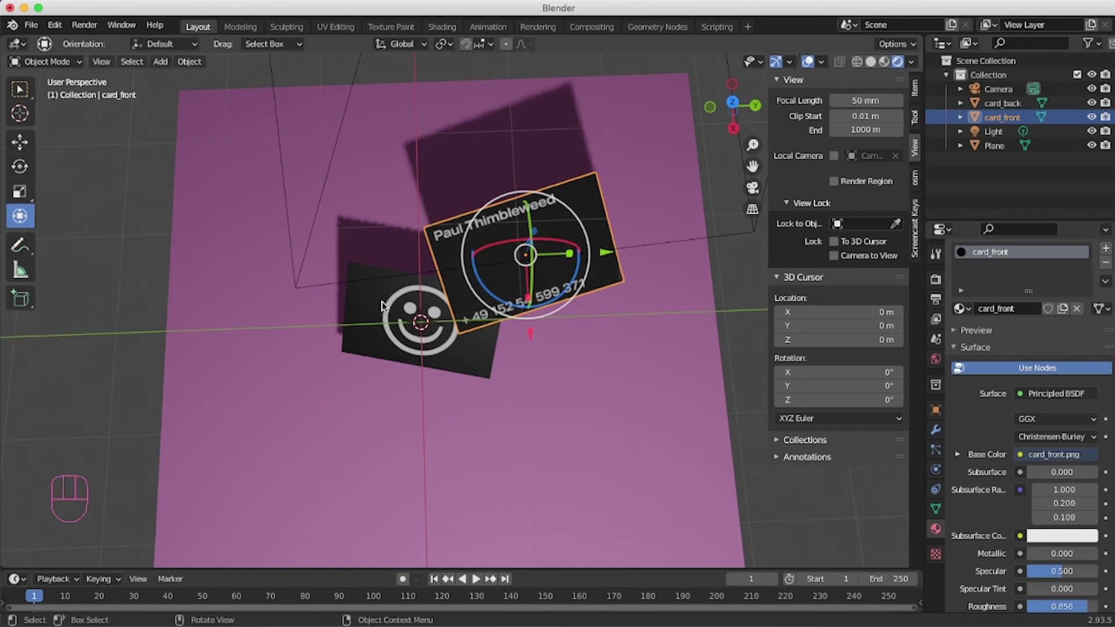
Set the roughness of the back card's material to 0.85.
click(381, 305)
click(1062, 606)
key(BackSpace)
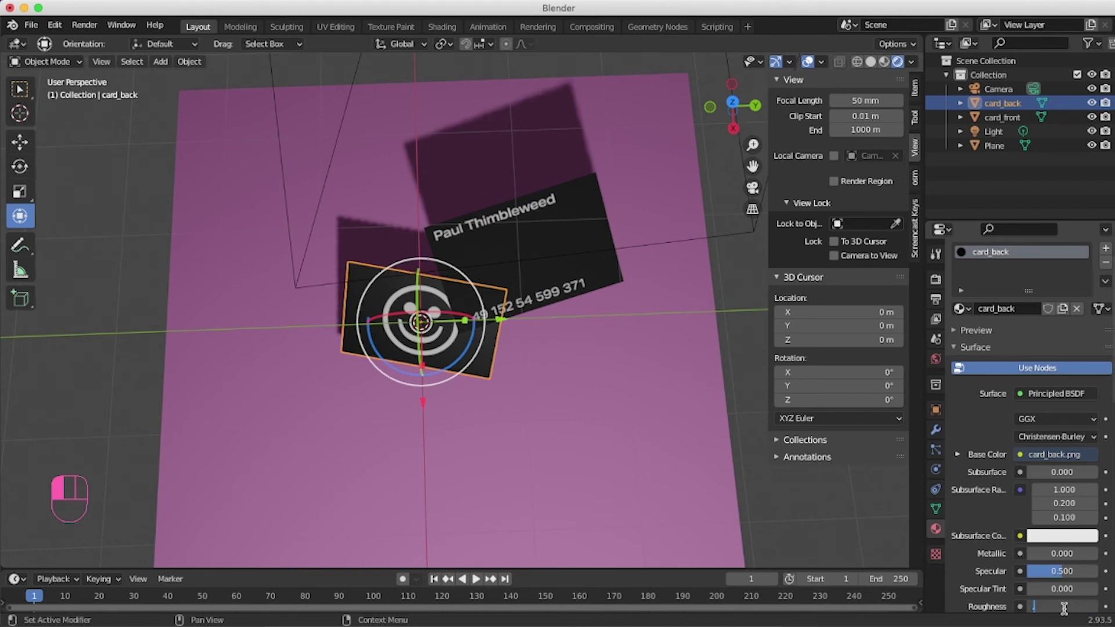
text(0.85)
key(Return)
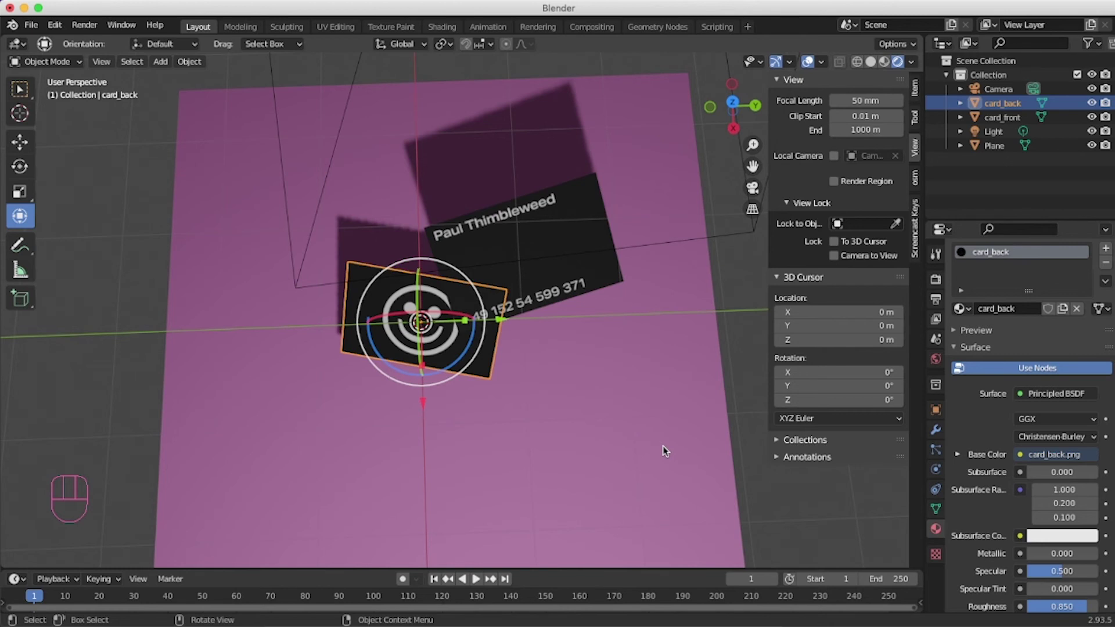
Move the light from beside the ground plane to above its back corner, next to the camera, so the card shadows shift.
middle_drag(665, 451, 551, 232)
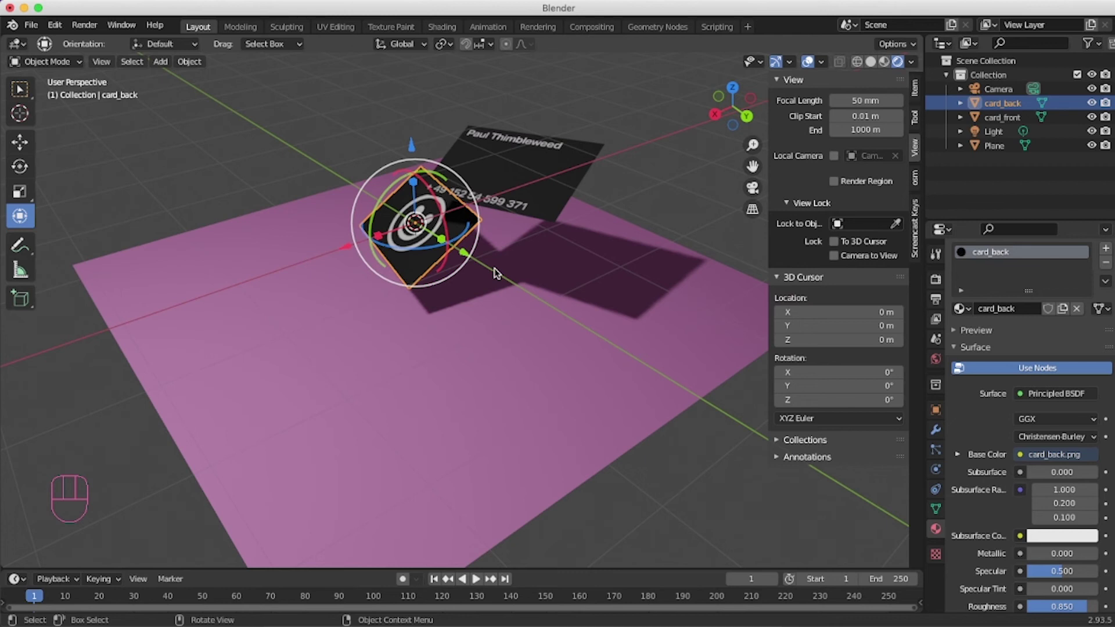
click(993, 132)
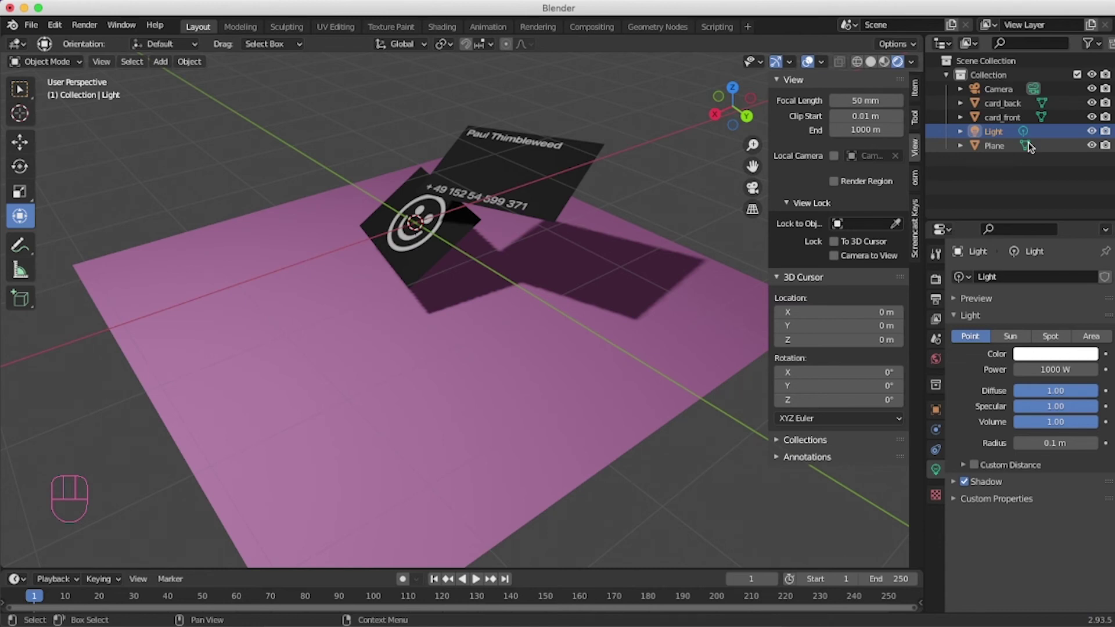
drag(752, 144, 753, 152)
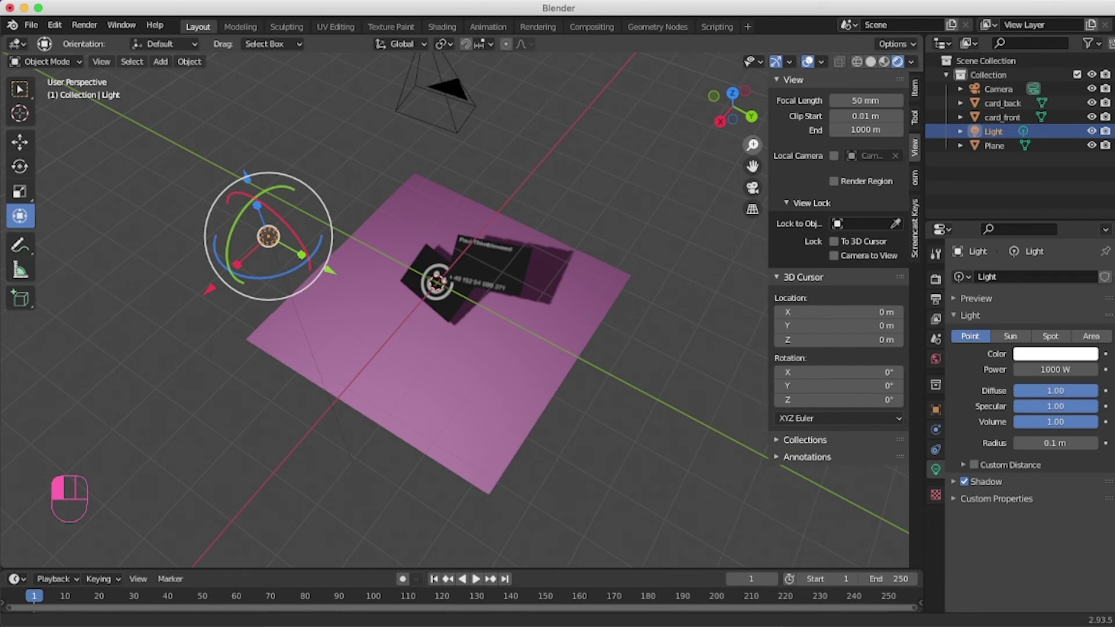
drag(752, 144, 753, 153)
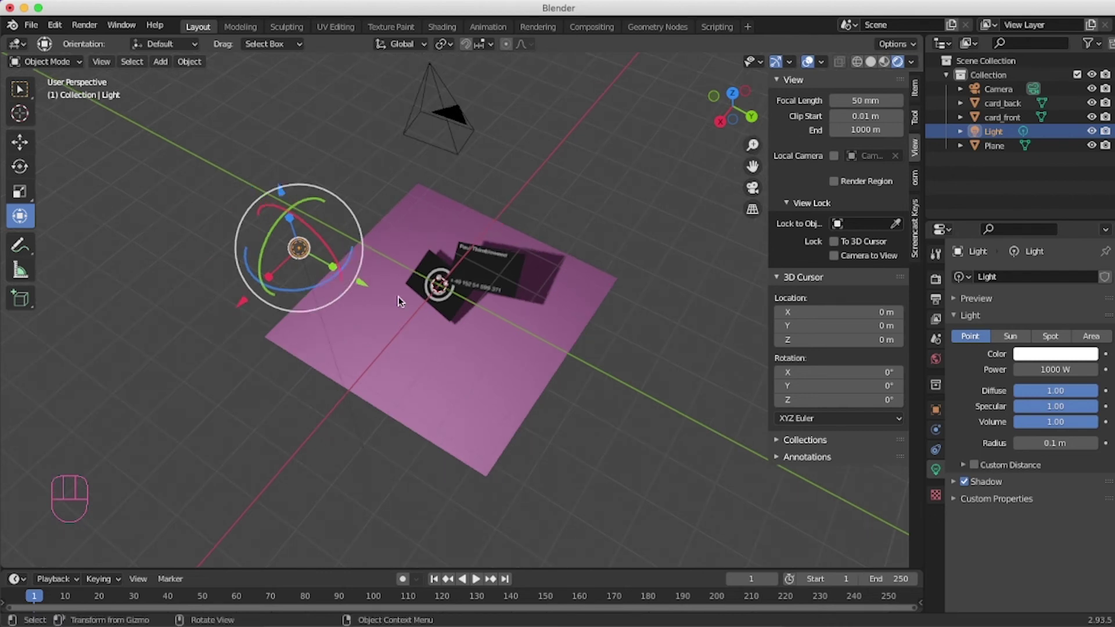
drag(294, 319, 316, 304)
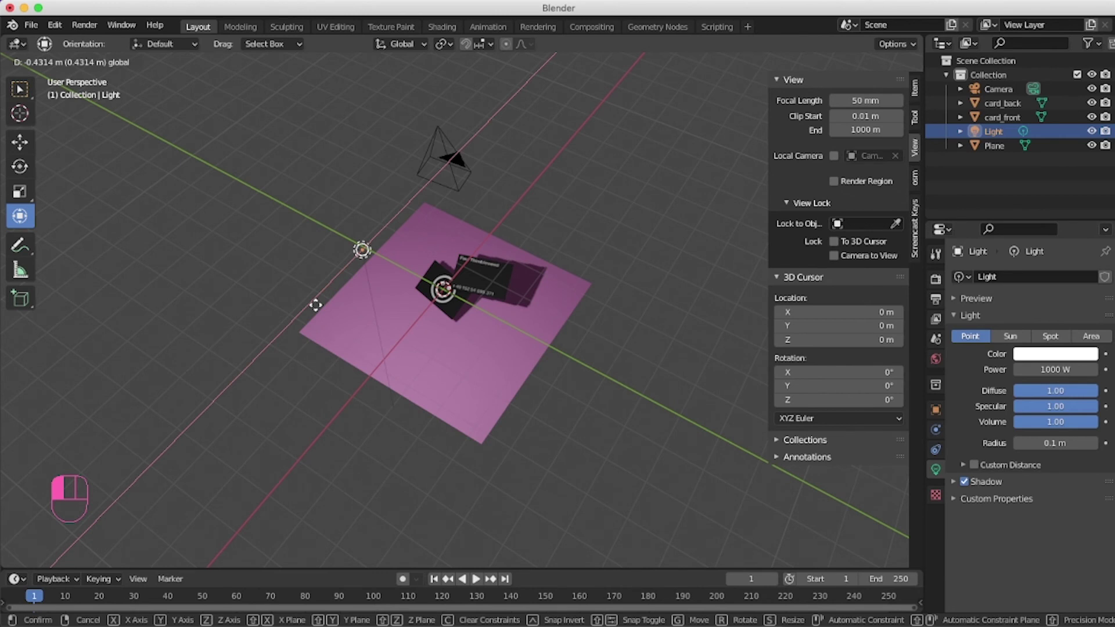
mouse_move(315, 305)
mouse_down()
mouse_move(387, 287)
mouse_move(512, 175)
mouse_up()
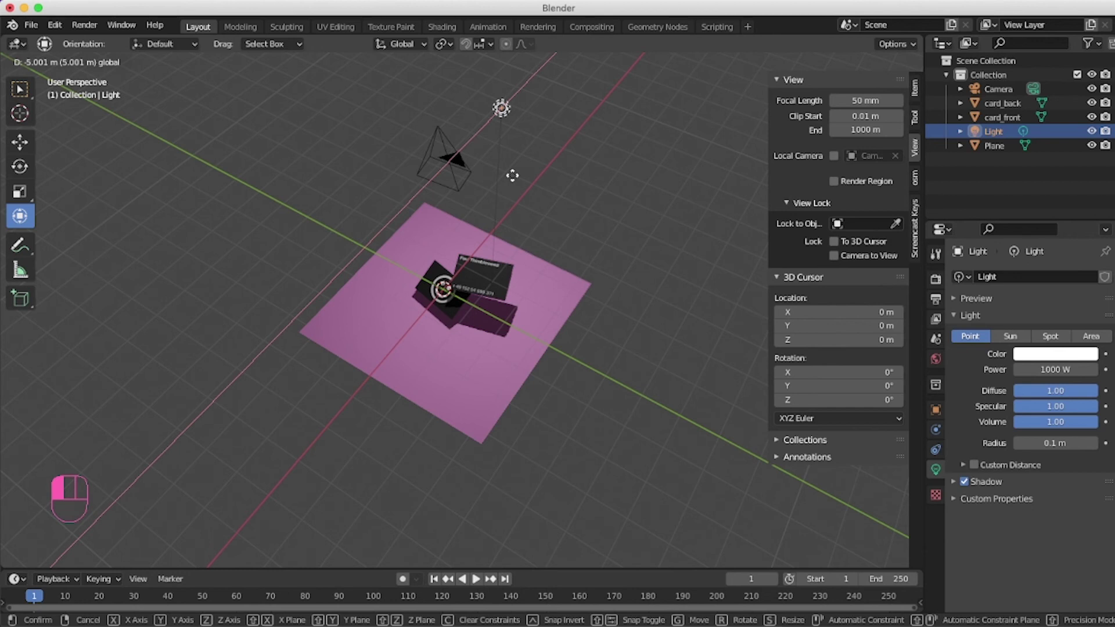
drag(512, 175, 383, 148)
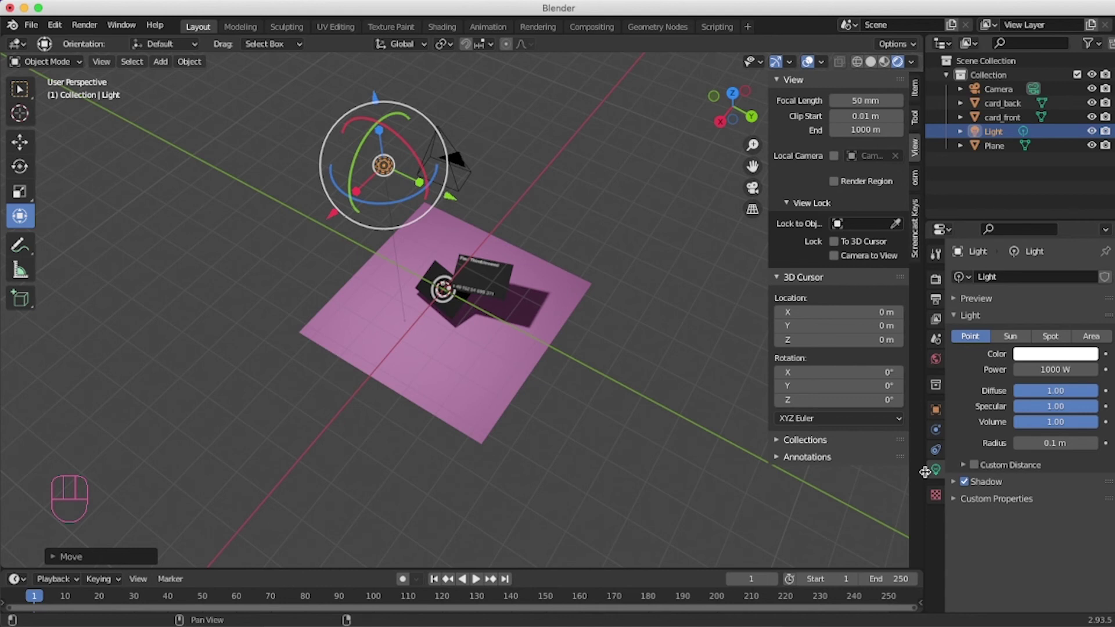
Try the Spot and Area types on the light and return it to Point.
click(1048, 337)
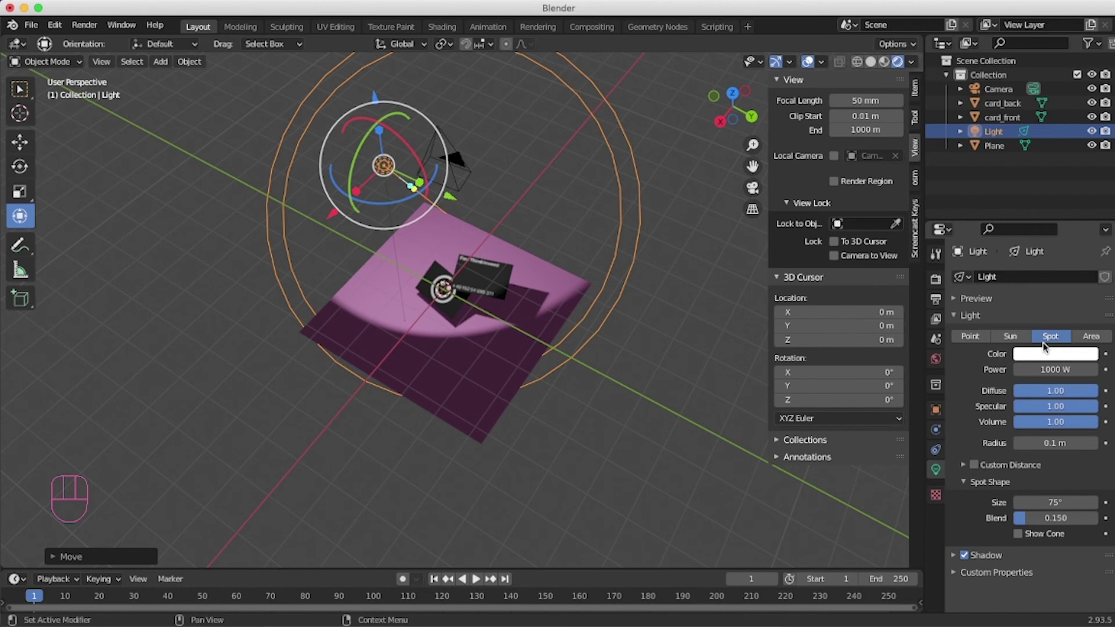
click(1090, 336)
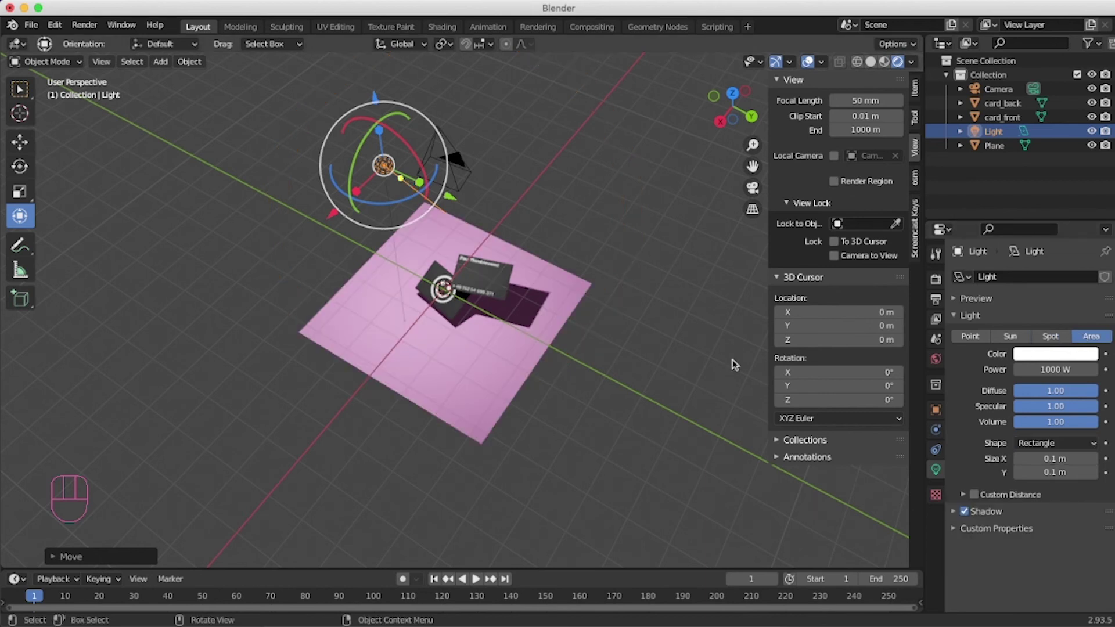
click(986, 337)
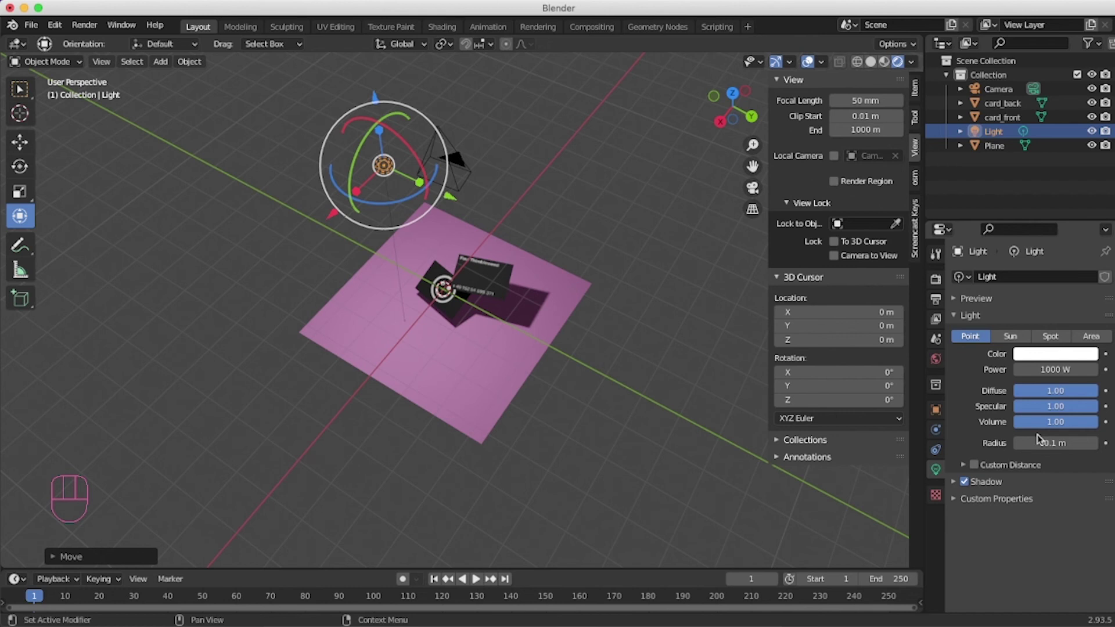
Increase the point light's radius to 1.14 m and shift the framing of the cards with the camera locked to the view.
drag(1036, 436, 1068, 436)
key(KP_0)
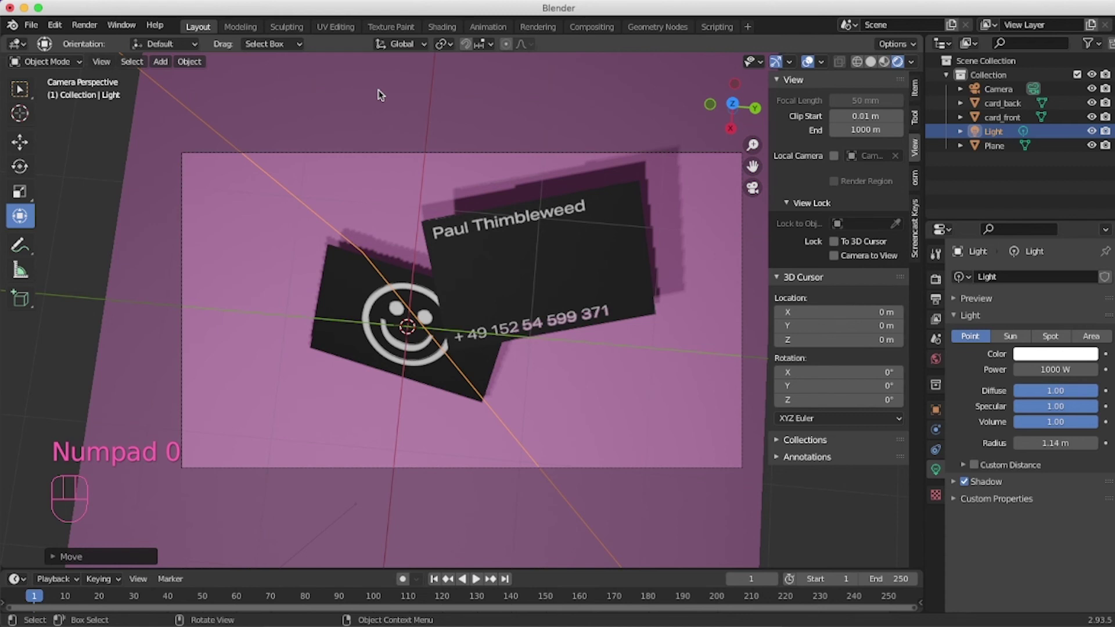
click(834, 255)
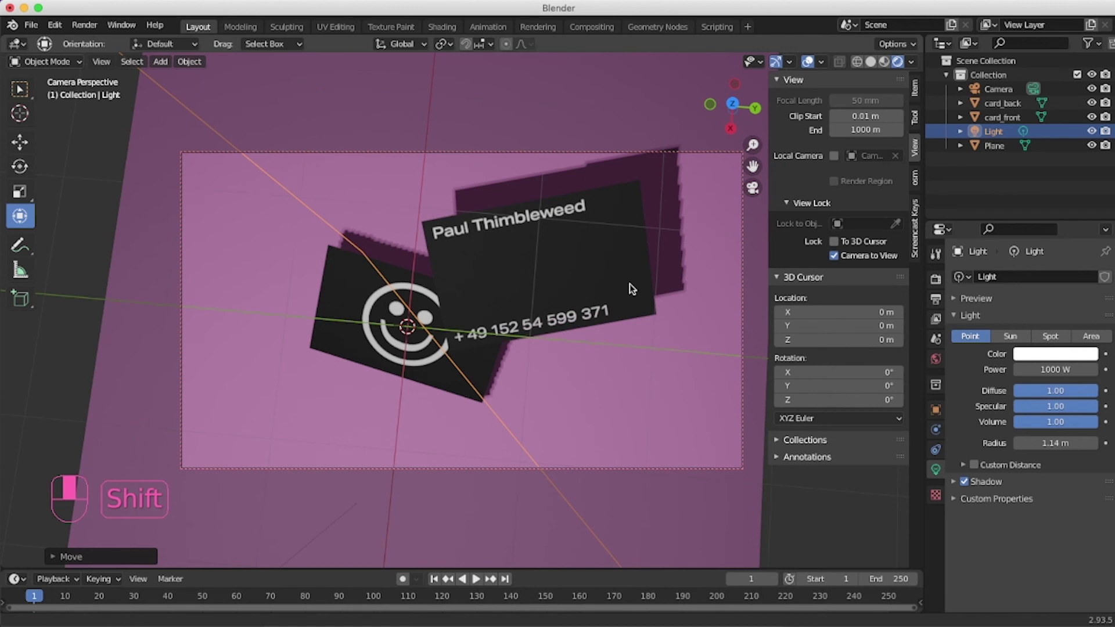
shift+middle_drag(629, 283, 610, 307)
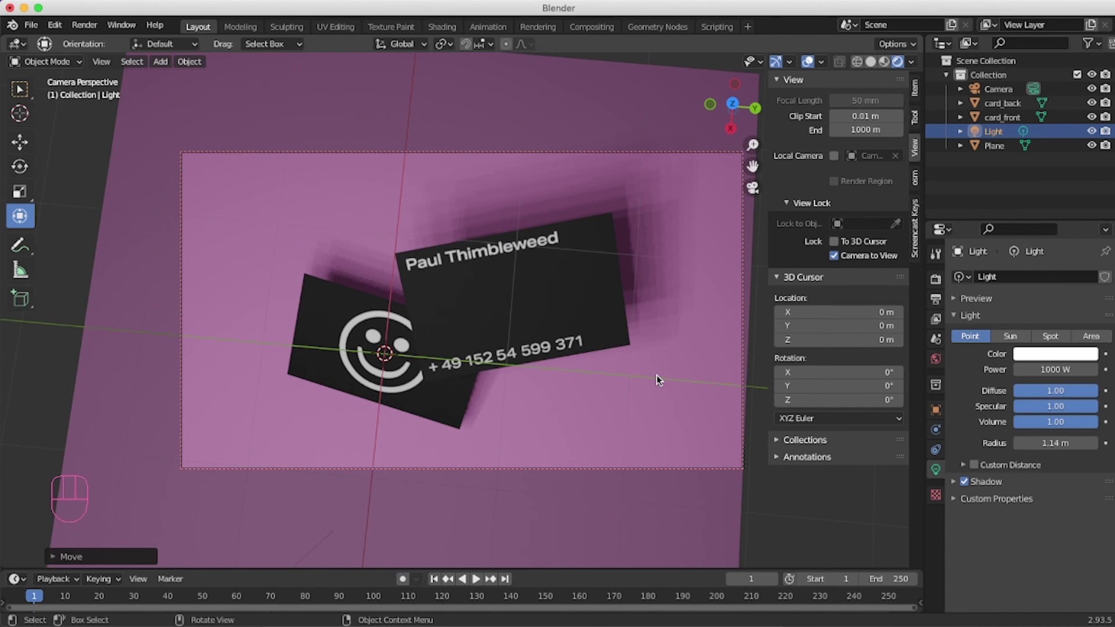
Set the output resolution to a square 1080 by 1080 px.
click(935, 298)
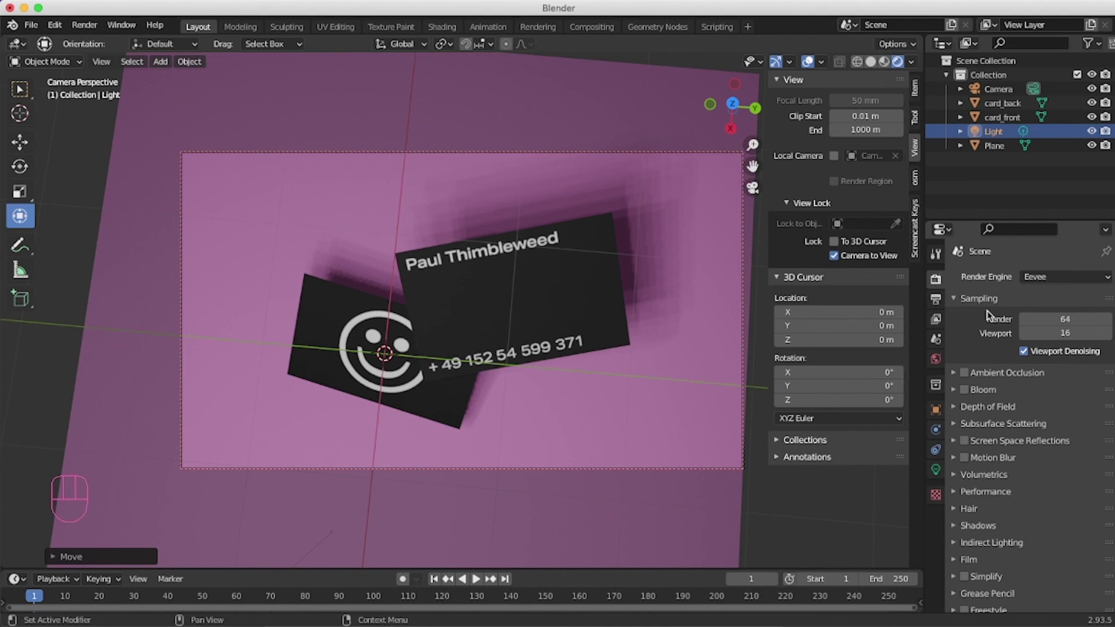
click(936, 301)
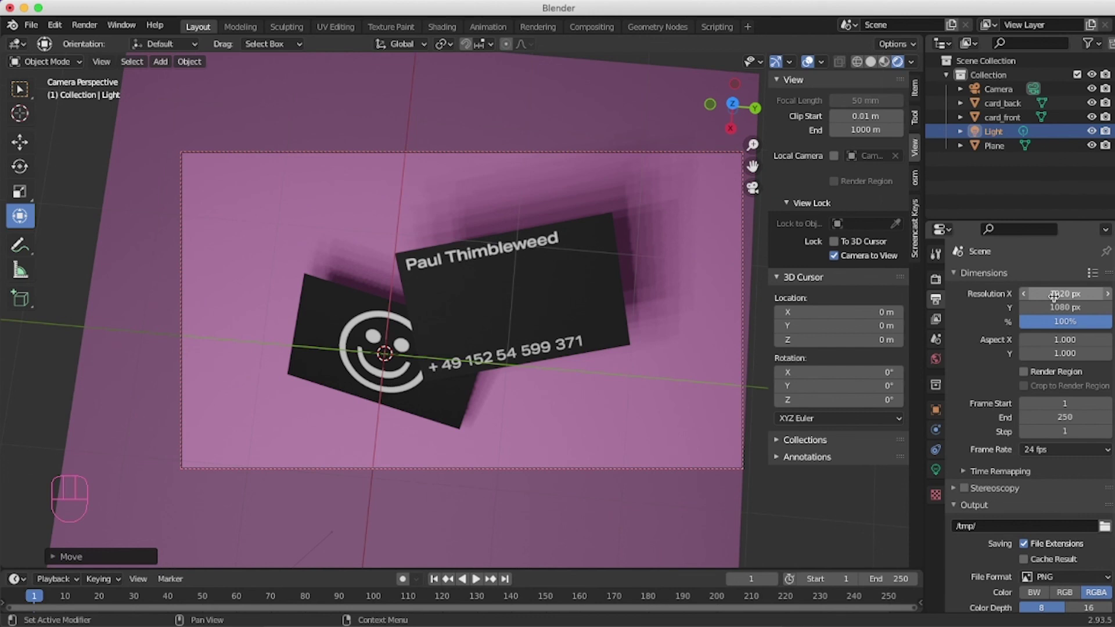
click(1053, 295)
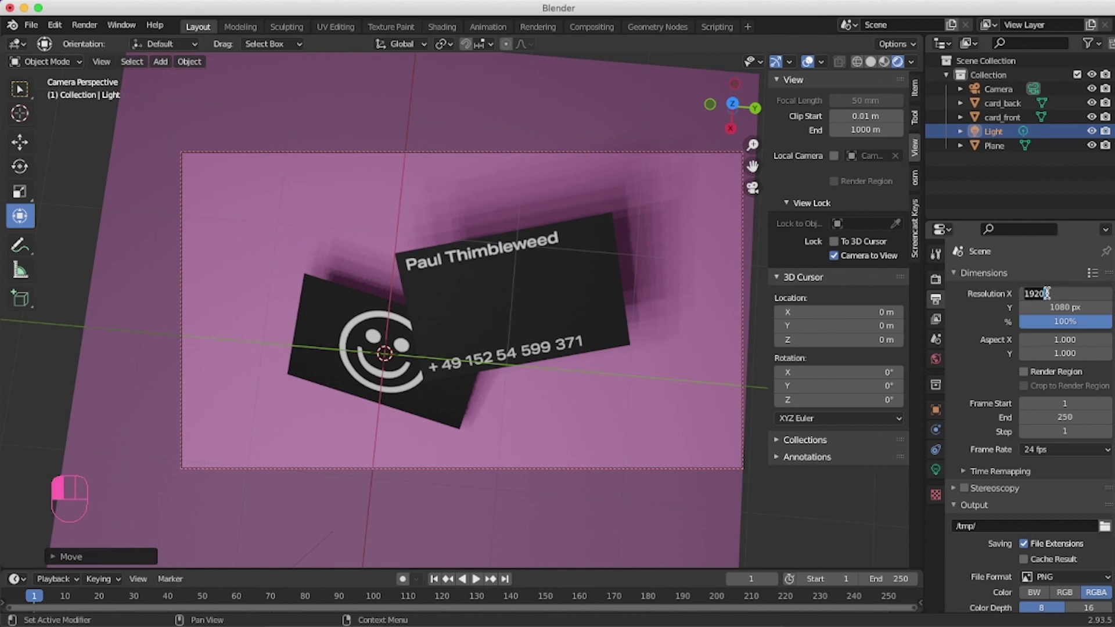
text(1080)
key(Tab)
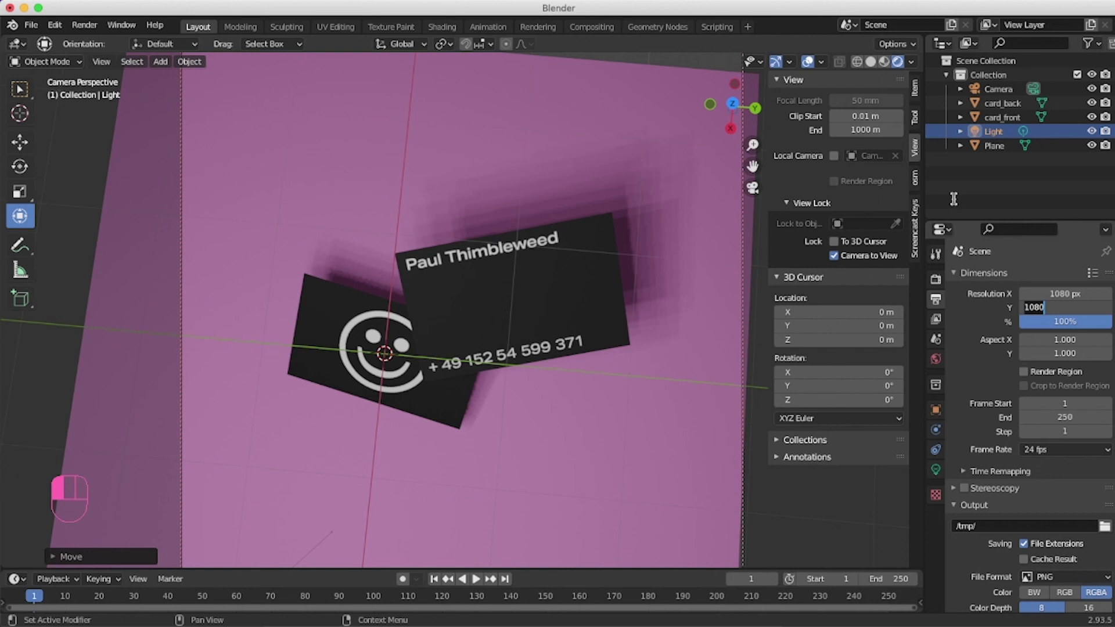
key(Return)
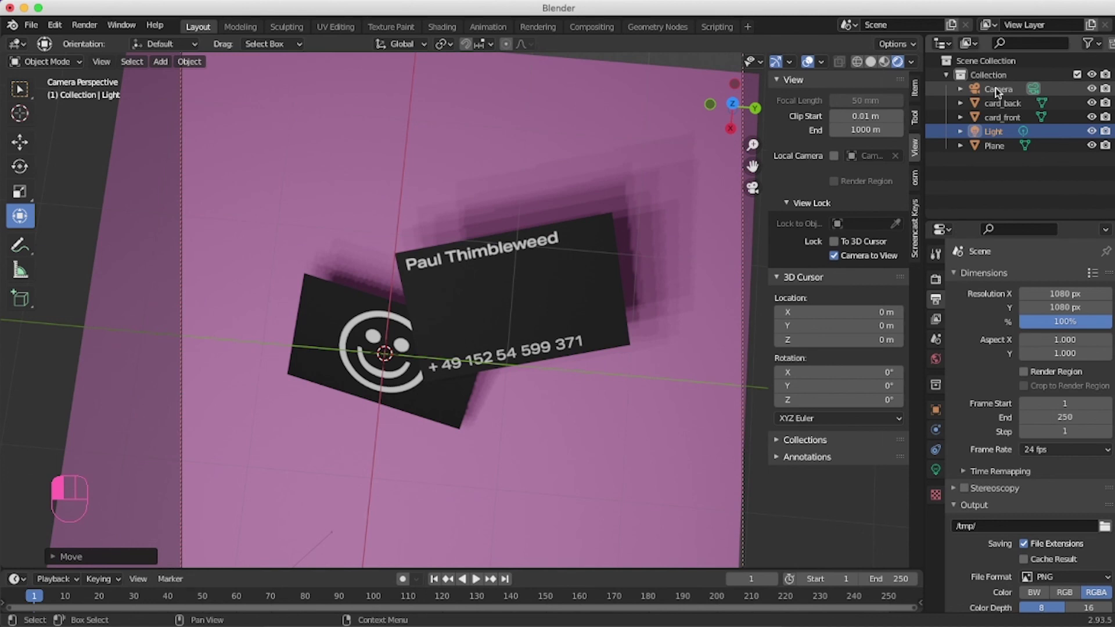
Try a focal length of 85 mm on the camera and settle on 70 mm.
click(995, 89)
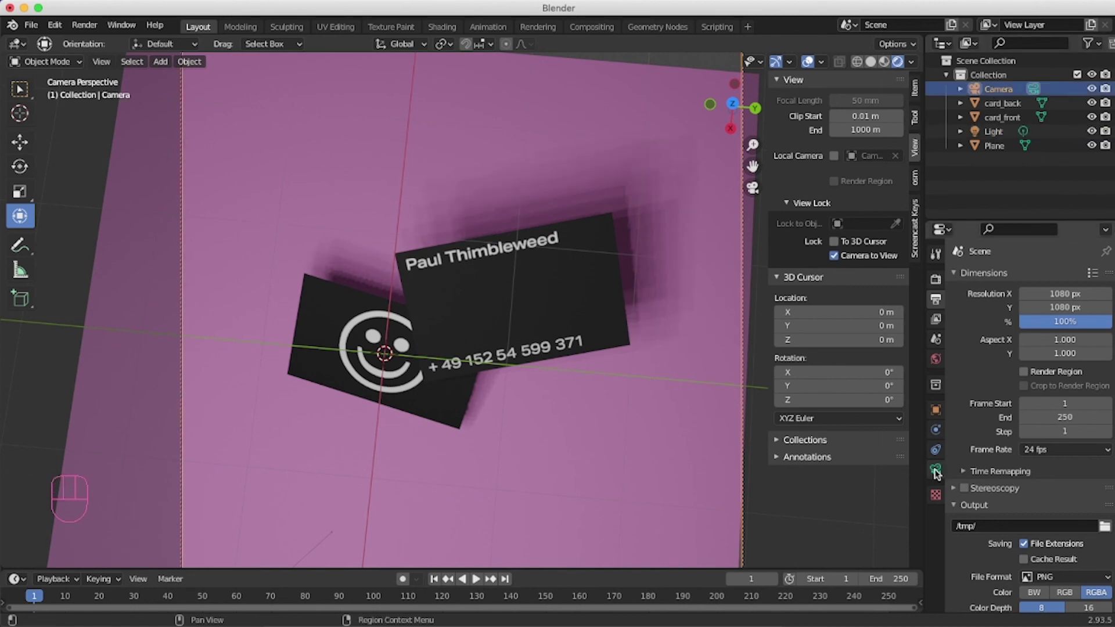
click(935, 470)
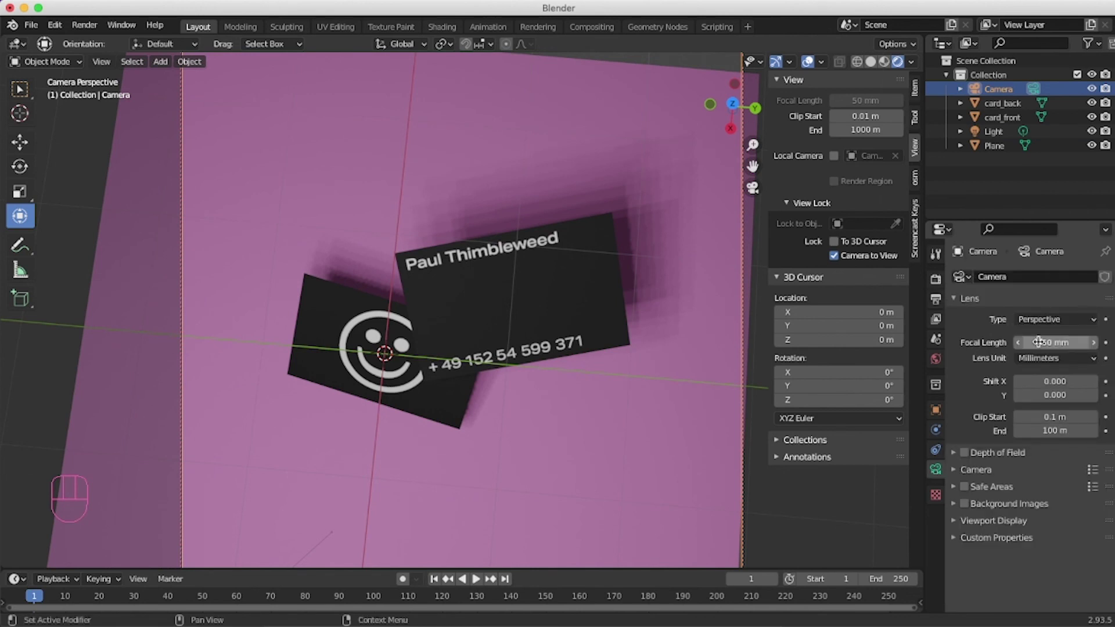
click(1038, 342)
text(85)
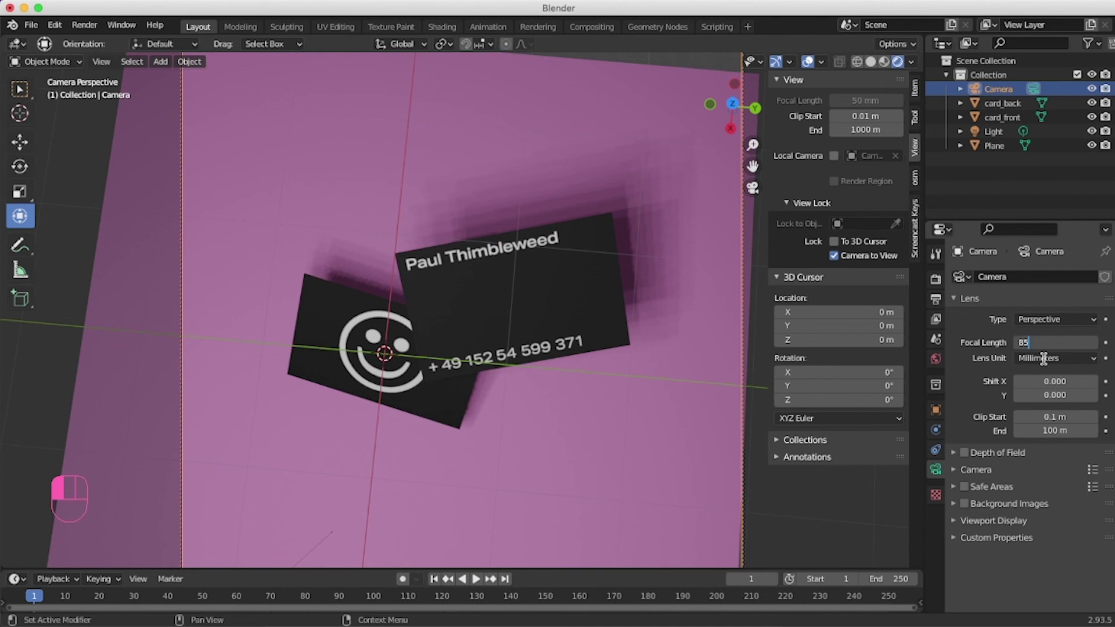
key(Return)
click(1040, 342)
text(70)
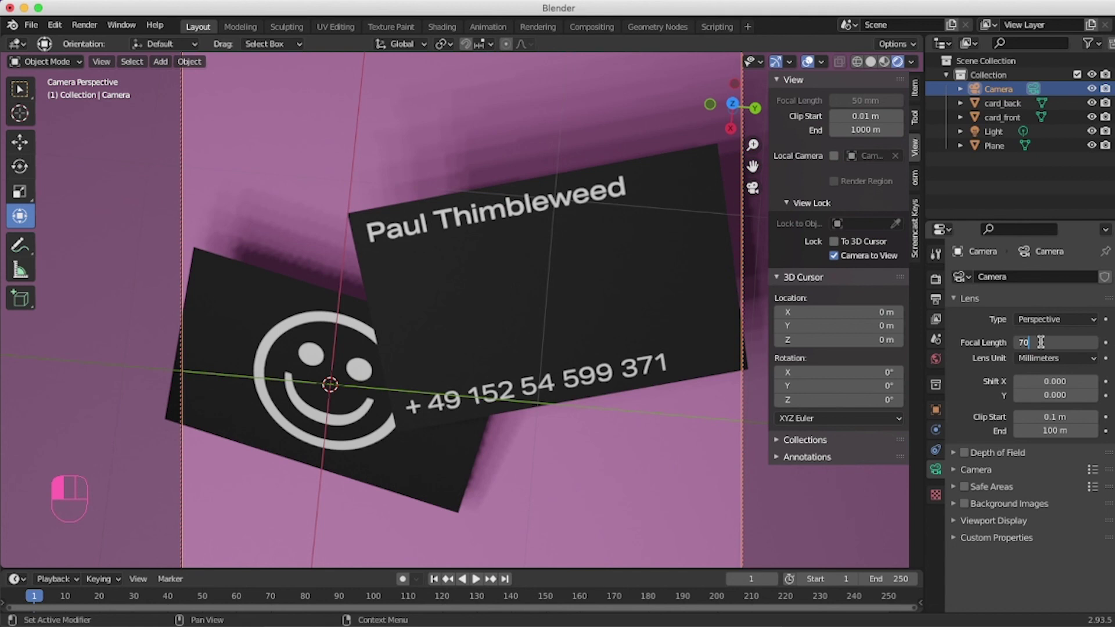
key(Return)
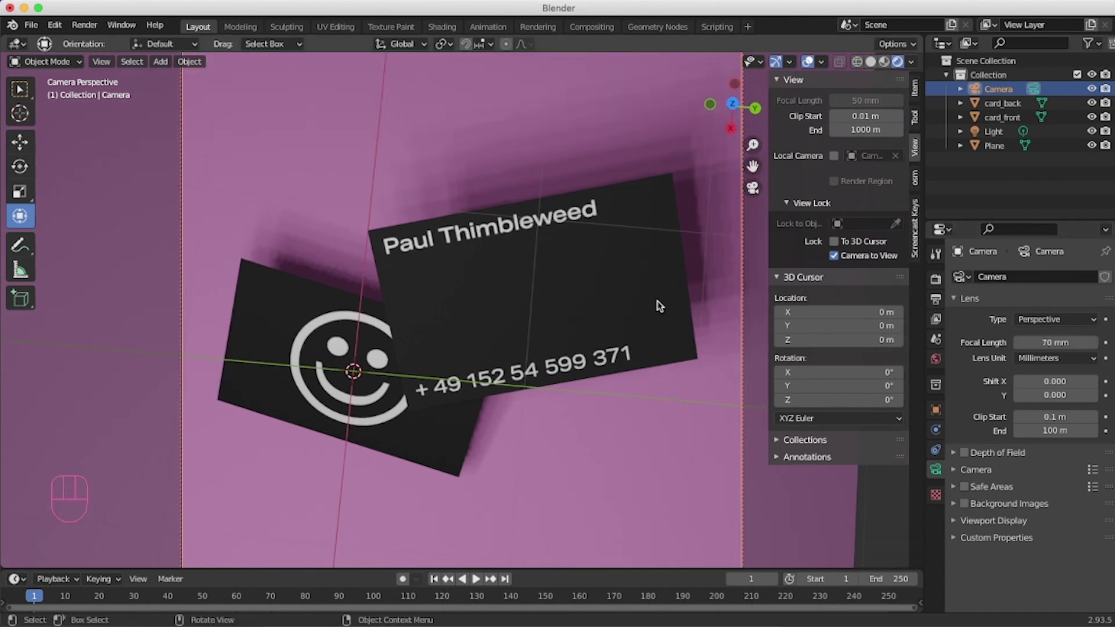
Render the scene as a still image and inspect the cards in the result up close.
click(84, 25)
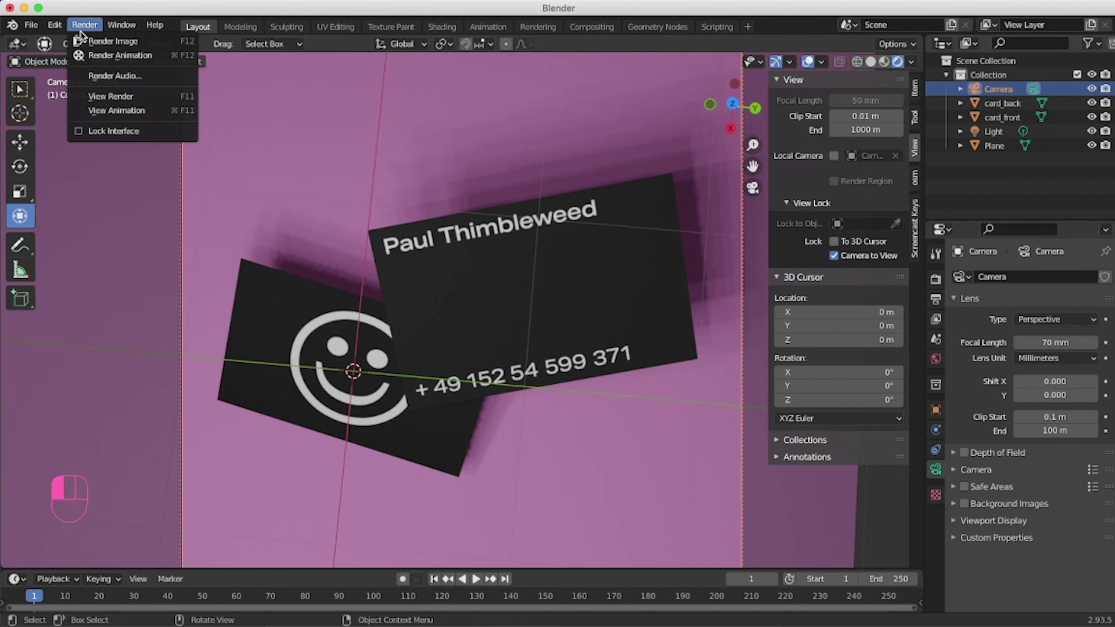
click(84, 40)
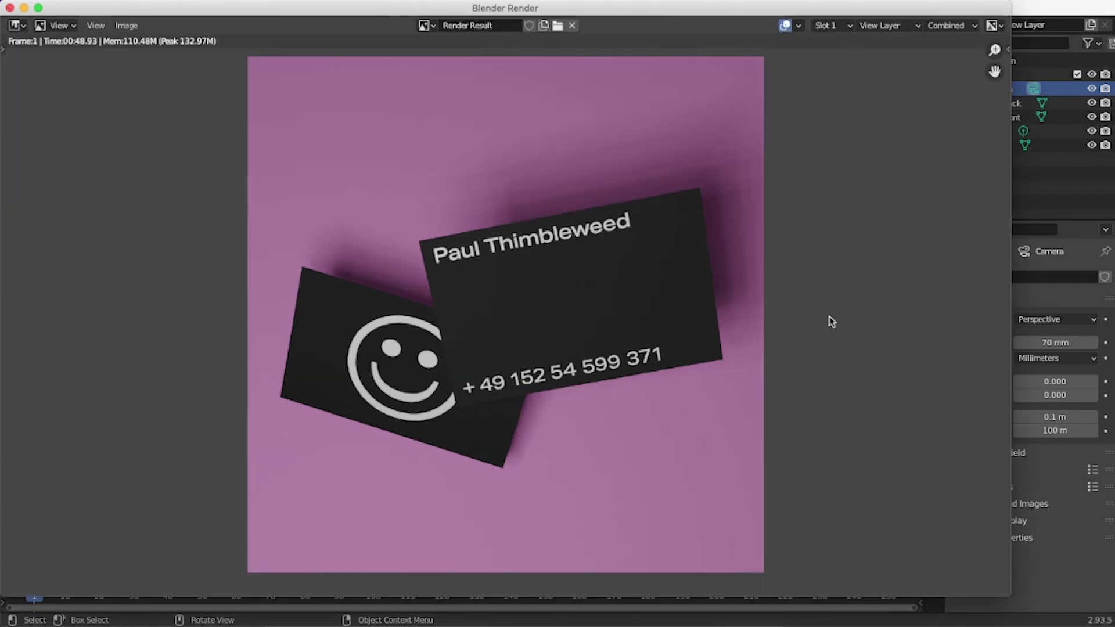
scroll(832, 320, up, 2)
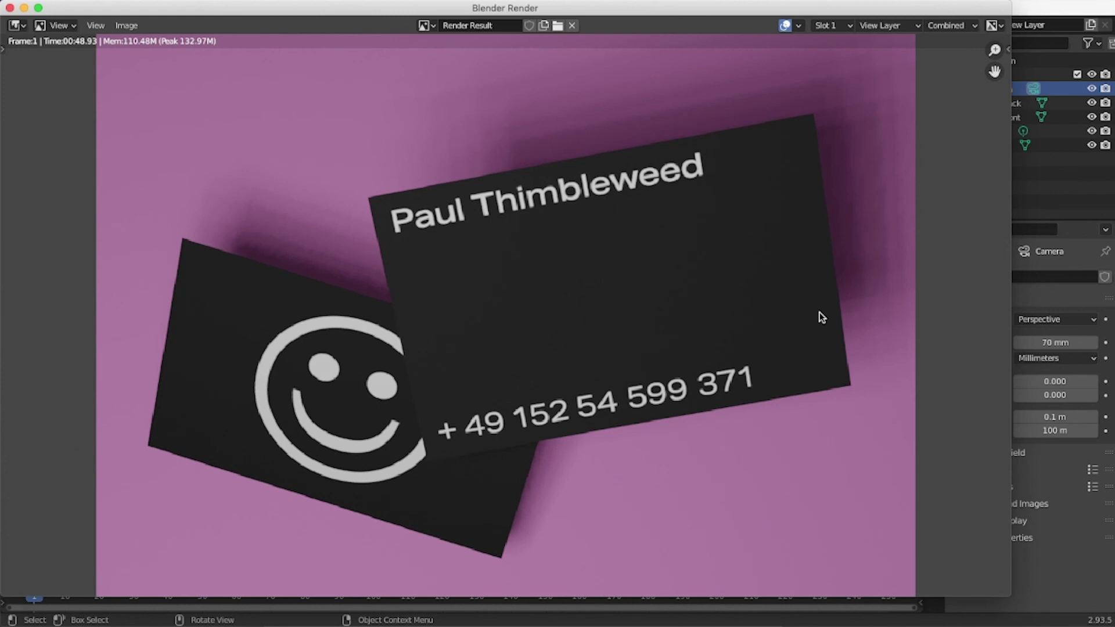
Close the render result and raise the point light's power, trying 1500 W and settling on 2000 W.
drag(994, 50, 993, 87)
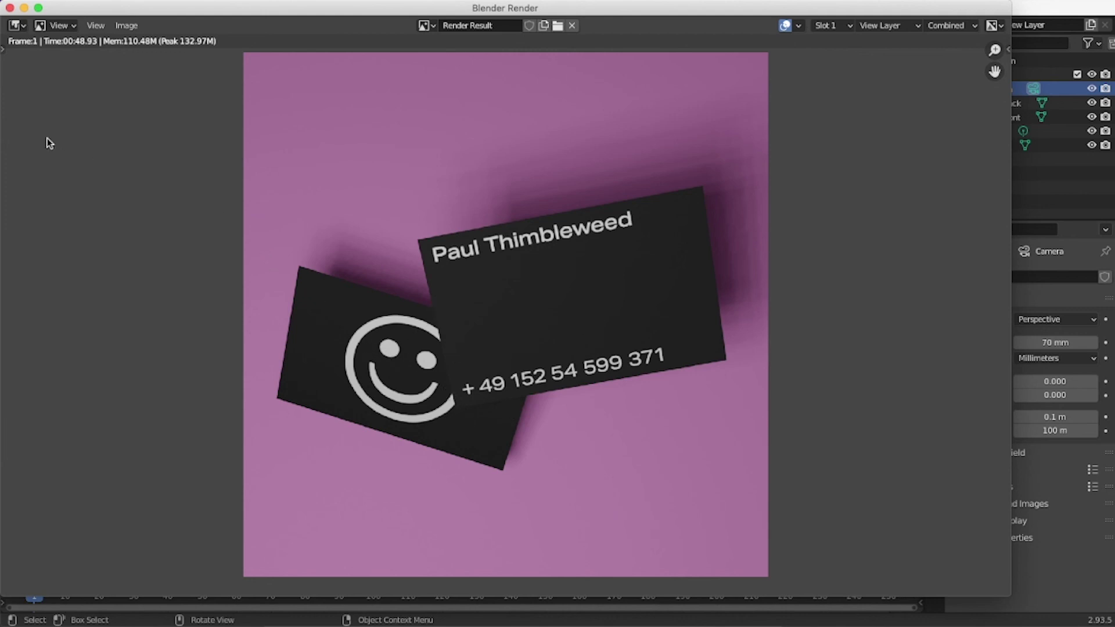
click(10, 8)
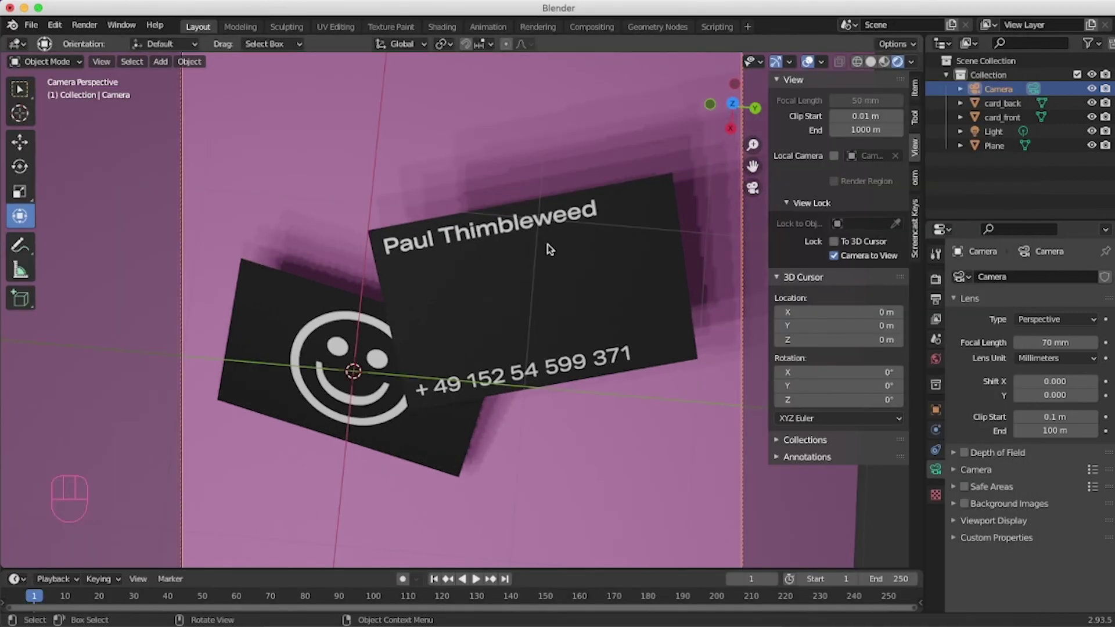
click(993, 131)
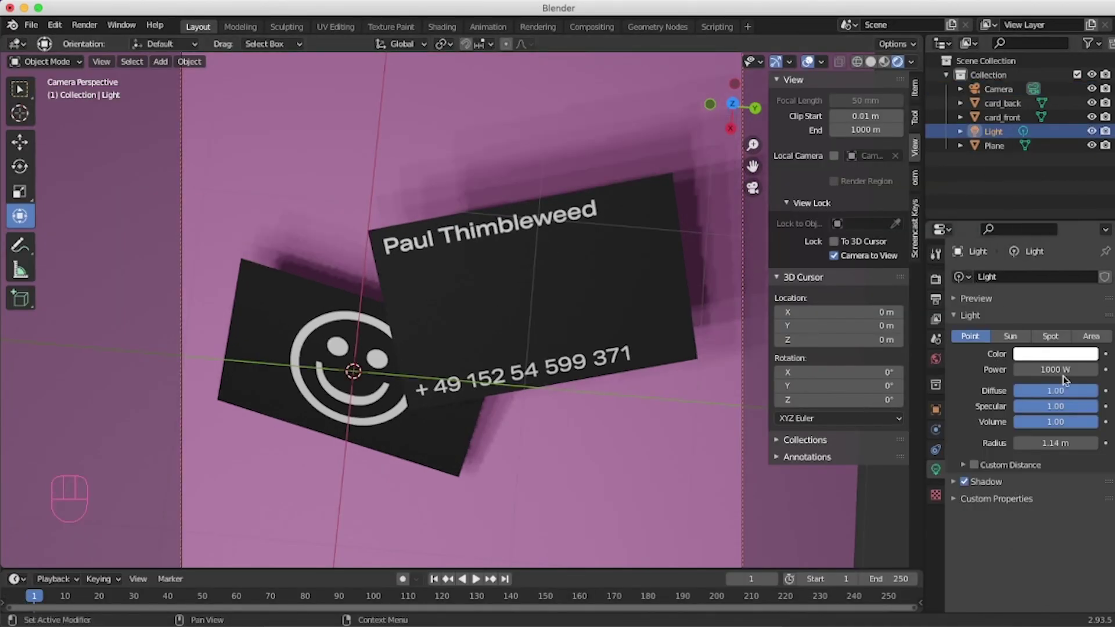
drag(1063, 369, 1050, 370)
click(1038, 369)
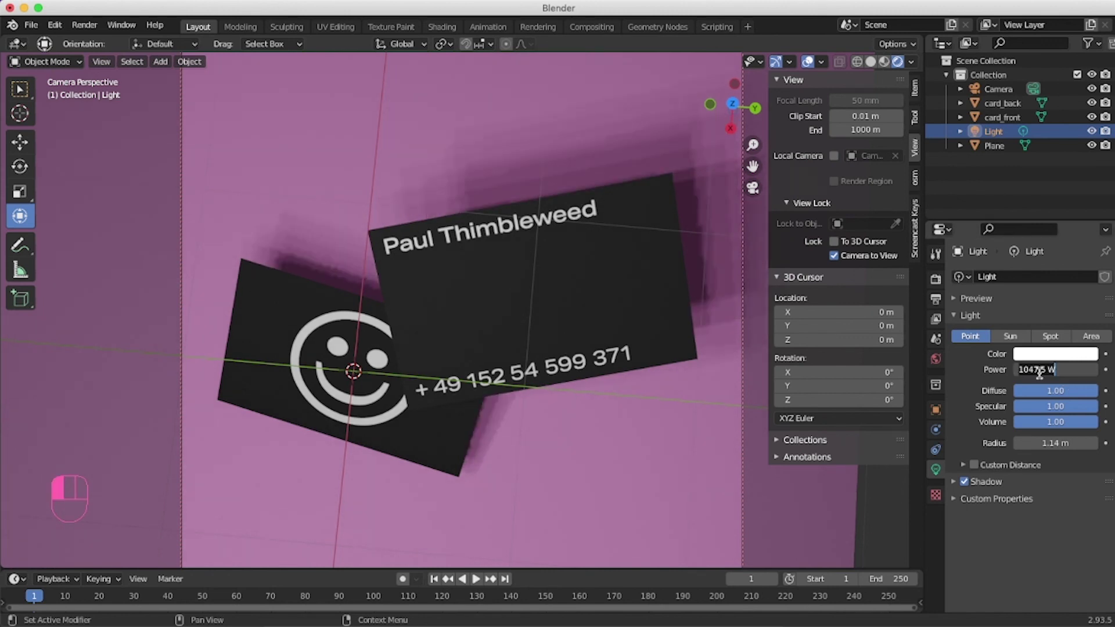
text(15)
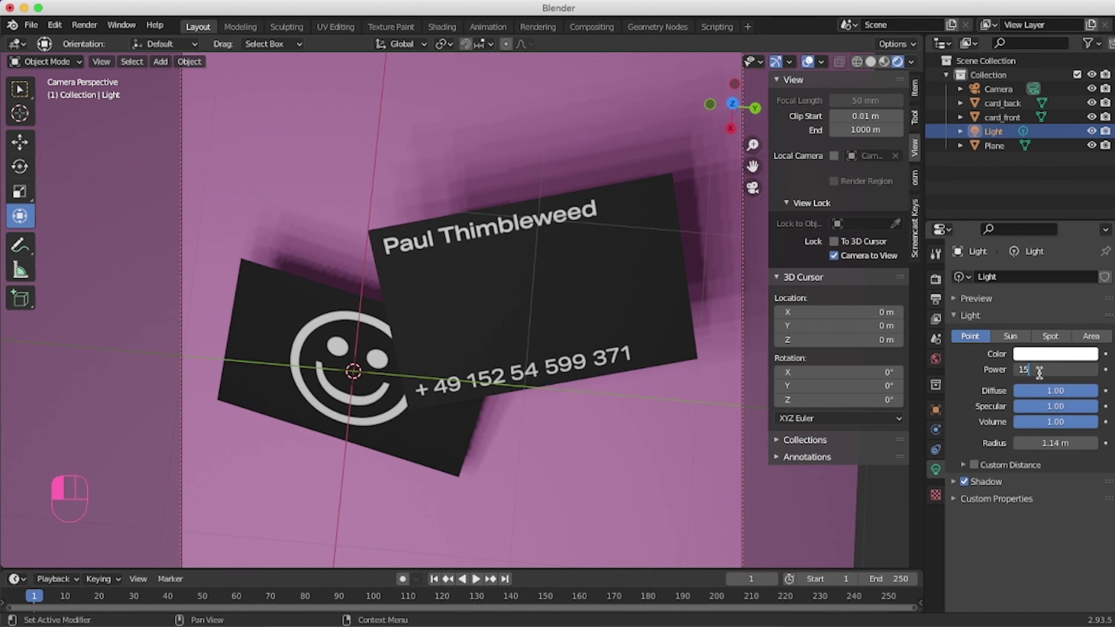
text(00)
key(Return)
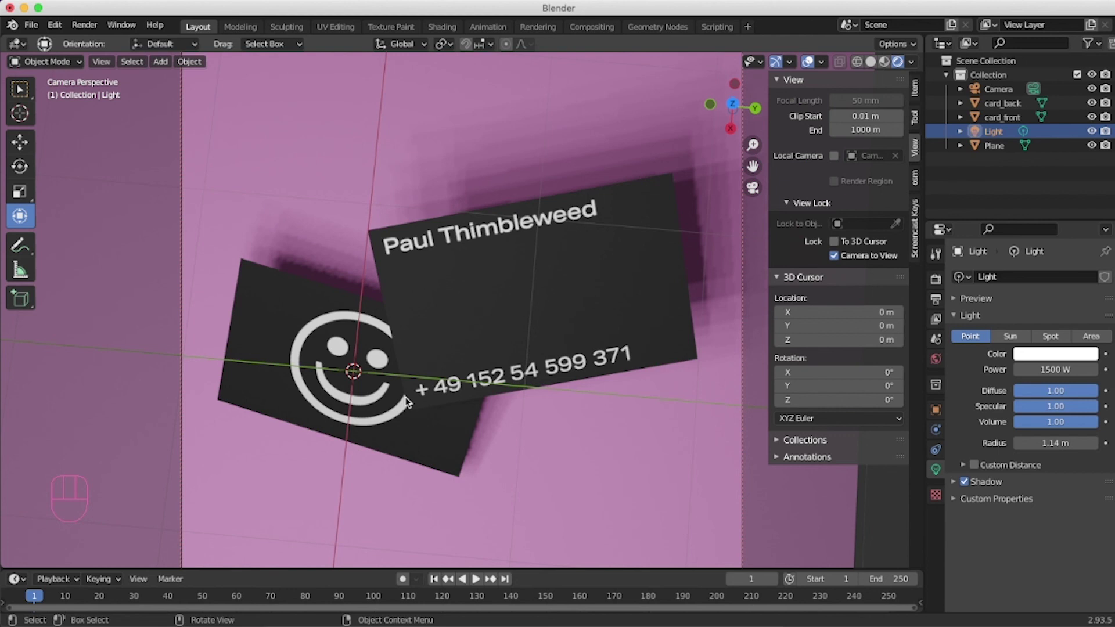
click(1039, 369)
text(3000)
key(Return)
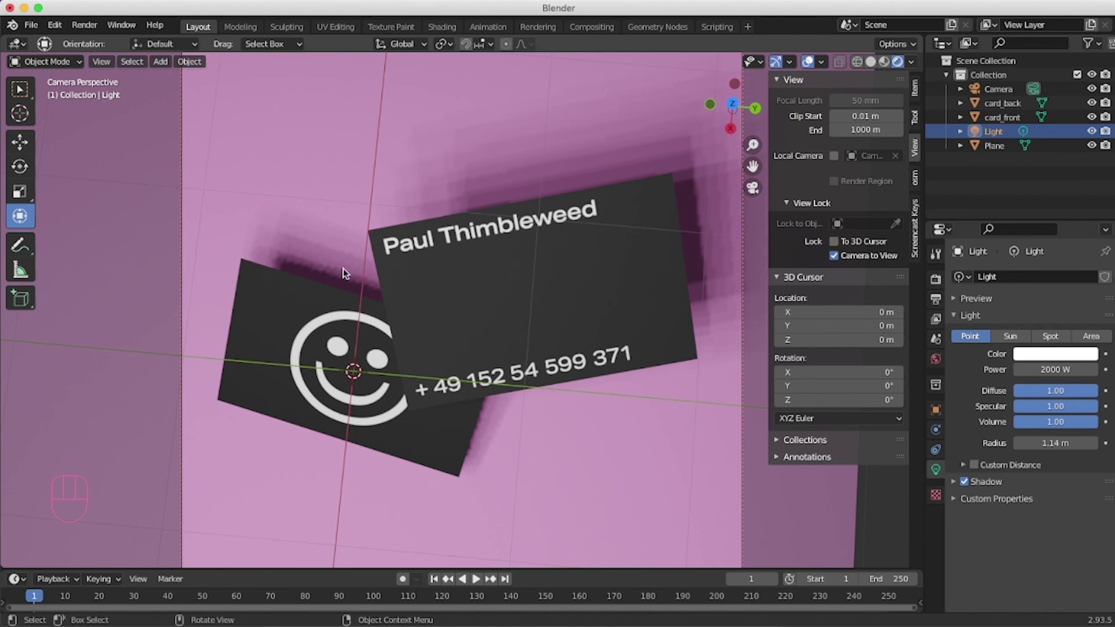
Render the brightened scene as a still image and bring up the options for saving the result.
click(84, 24)
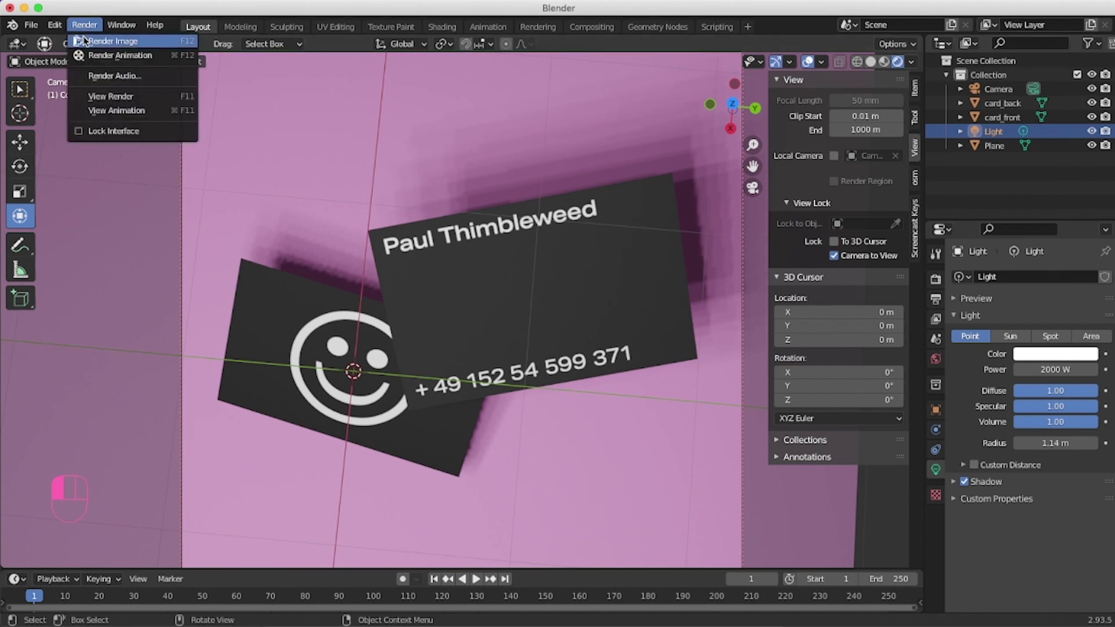
click(84, 40)
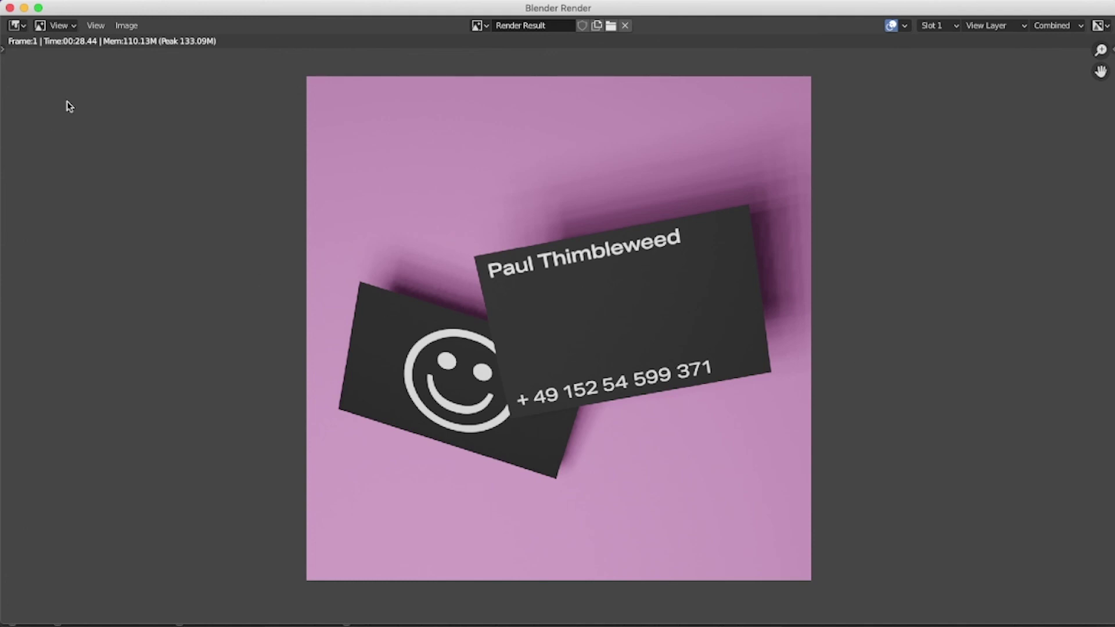
click(130, 29)
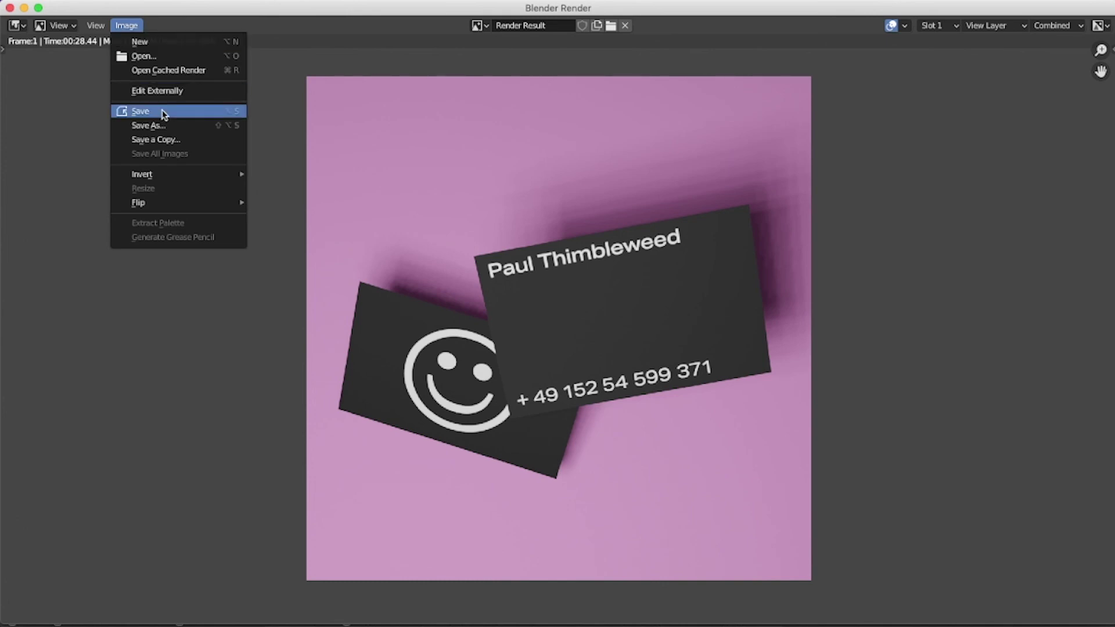